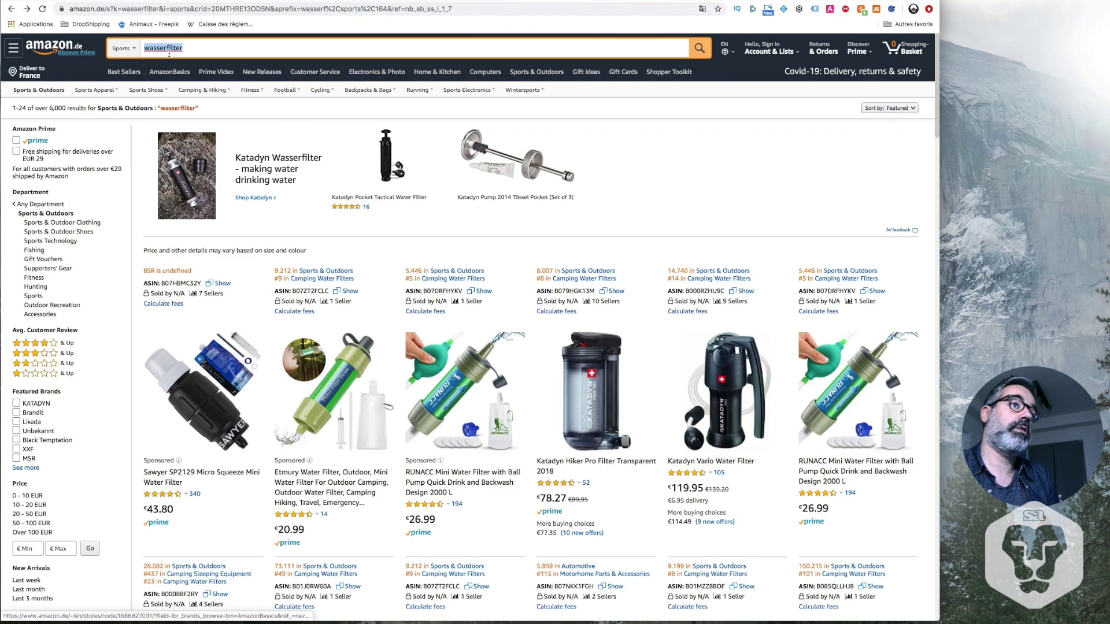
# Run the search for wasserfilter in the Sports department and look through the listed water filters and their rank data.
pyautogui.click(702, 51)
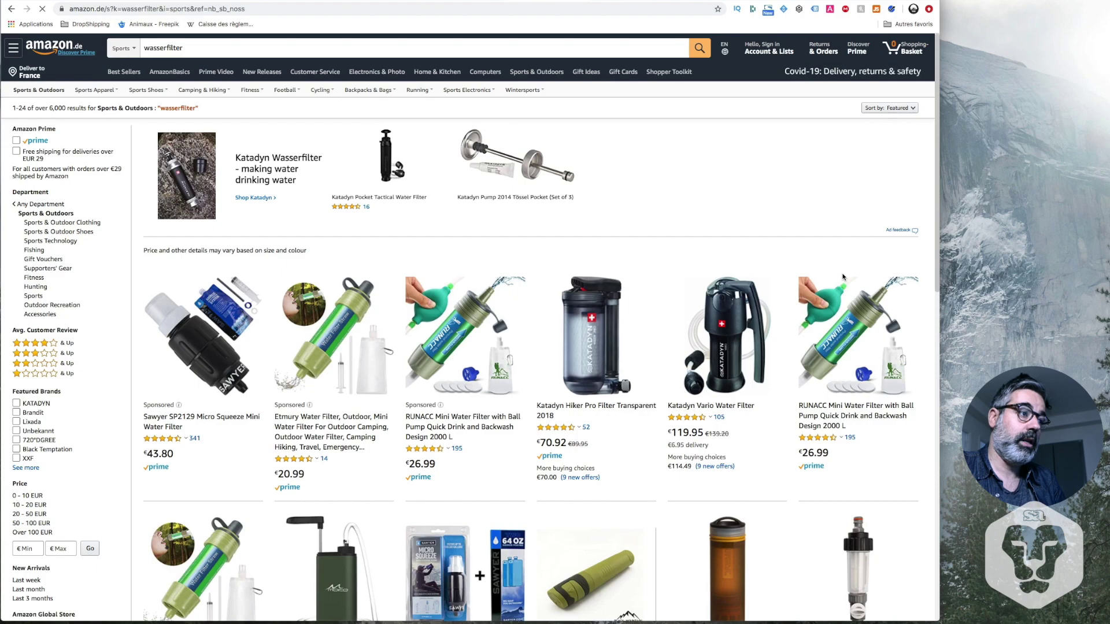
pyautogui.scroll(-3, 843, 278)
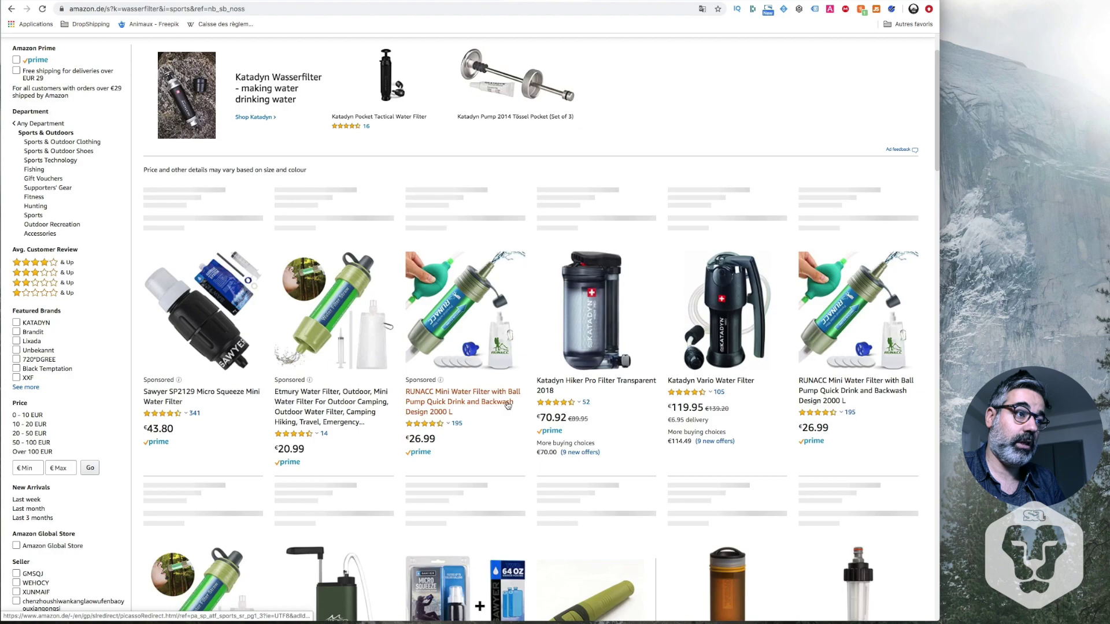
pyautogui.scroll(-2, 520, 399)
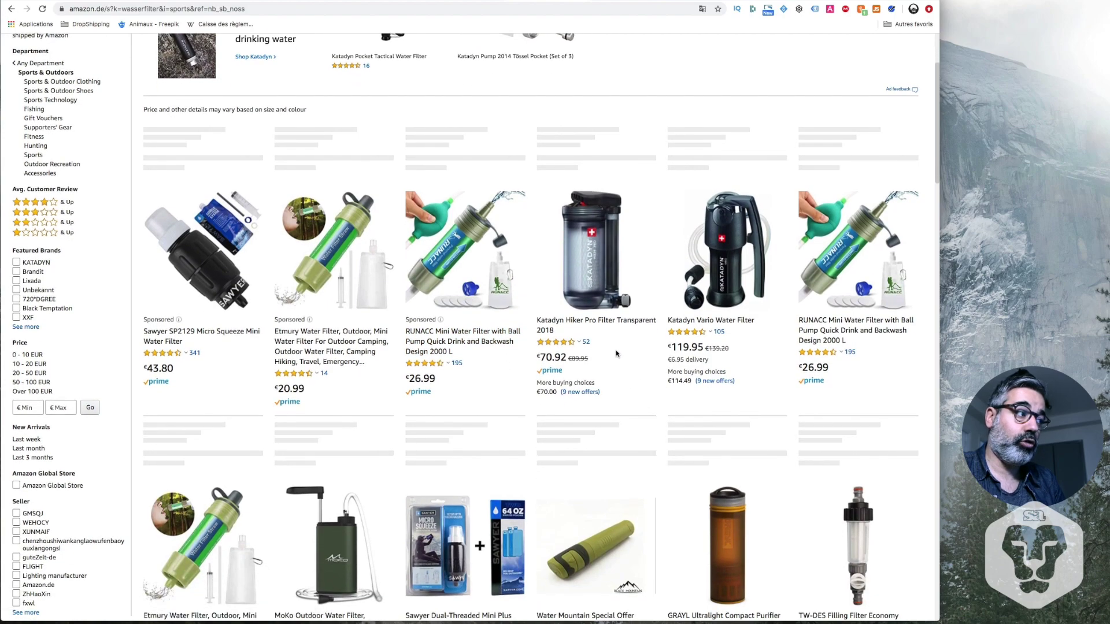
pyautogui.scroll(-7, 396, 379)
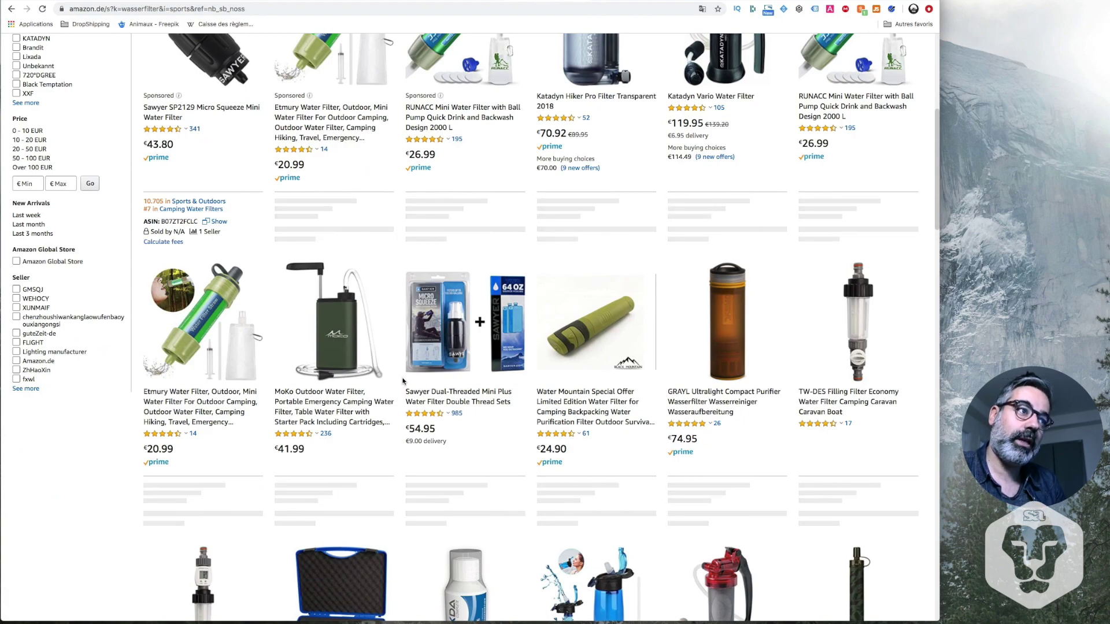
pyautogui.scroll(5, 397, 381)
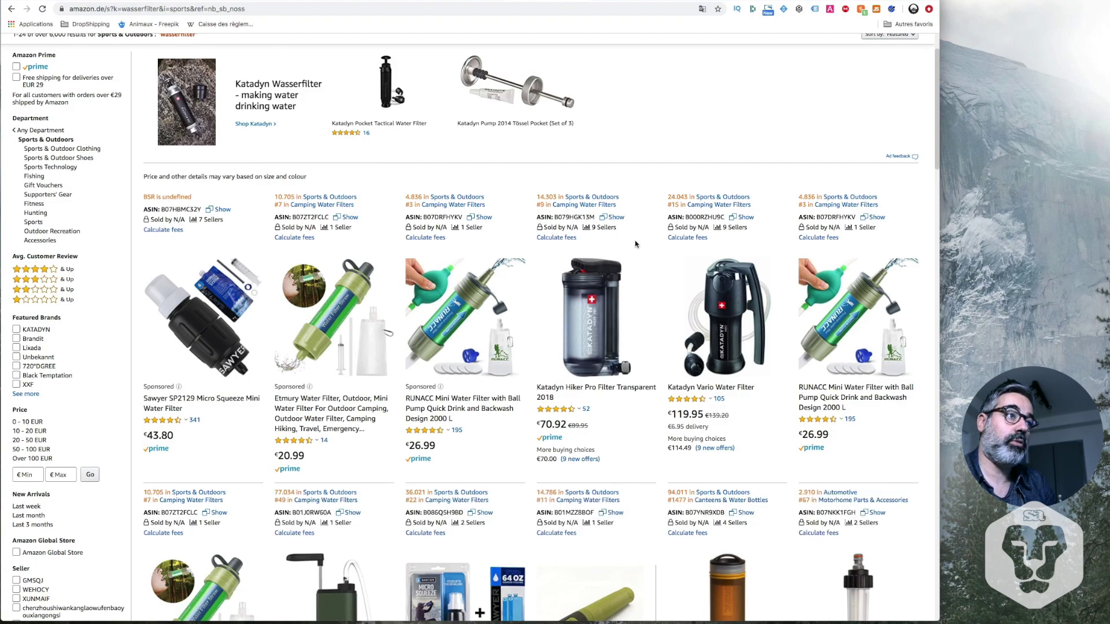
pyautogui.scroll(-4, 635, 243)
pyautogui.scroll(6, 638, 244)
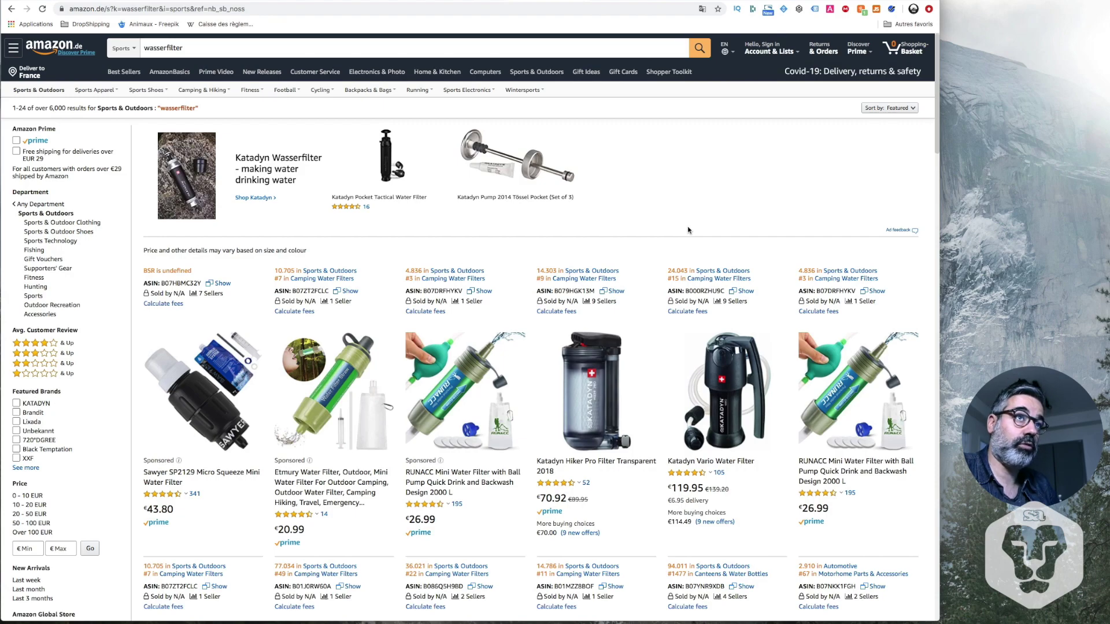
pyautogui.scroll(-1, 769, 229)
pyautogui.scroll(-3, 769, 229)
pyautogui.scroll(3, 769, 229)
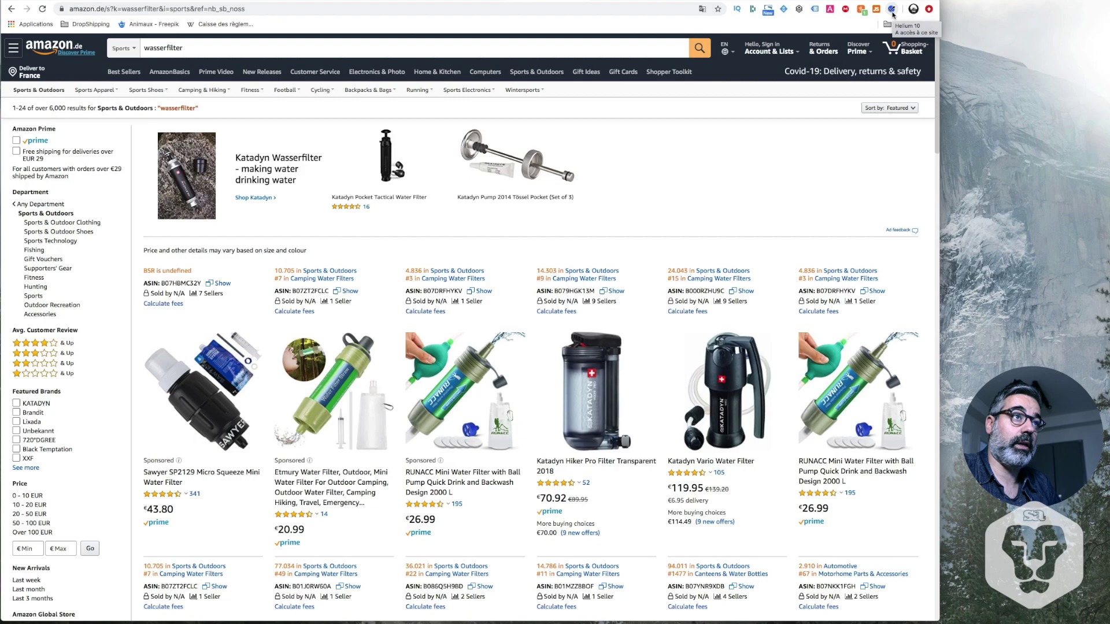
# Run the Helium 10 Xray product research on the wasserfilter results and look at the listed ASINs.
pyautogui.click(892, 10)
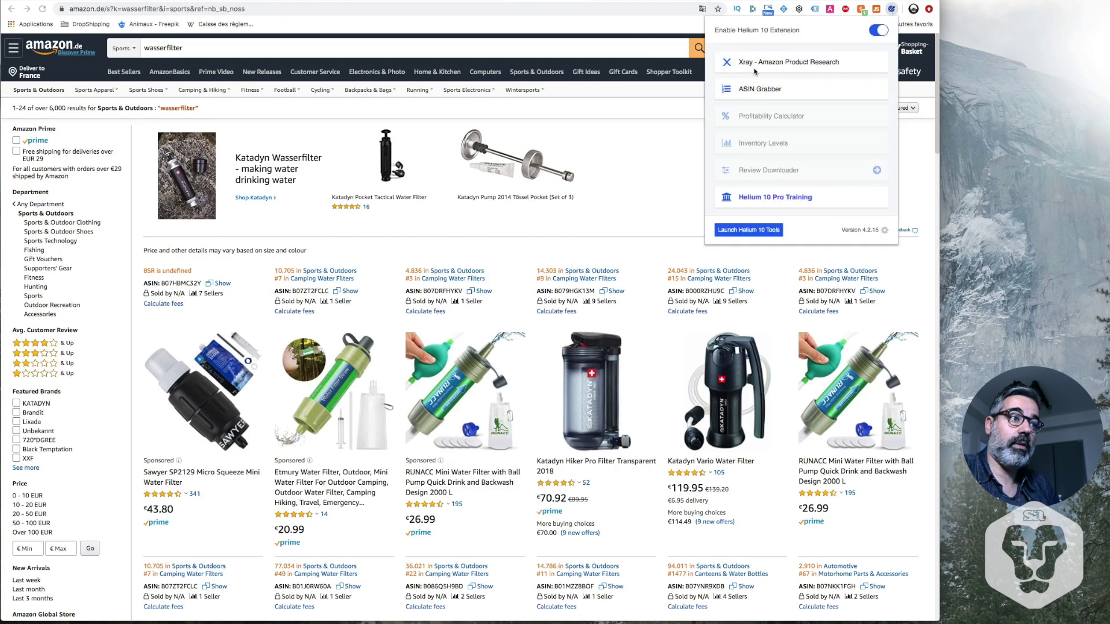
pyautogui.click(755, 64)
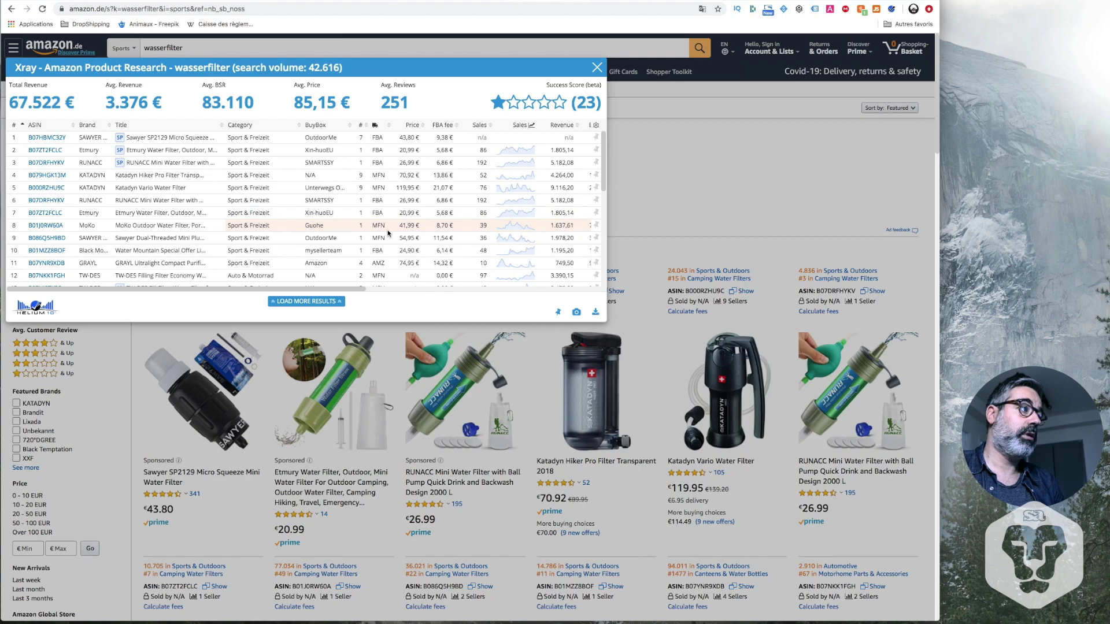
pyautogui.moveTo(46, 158)
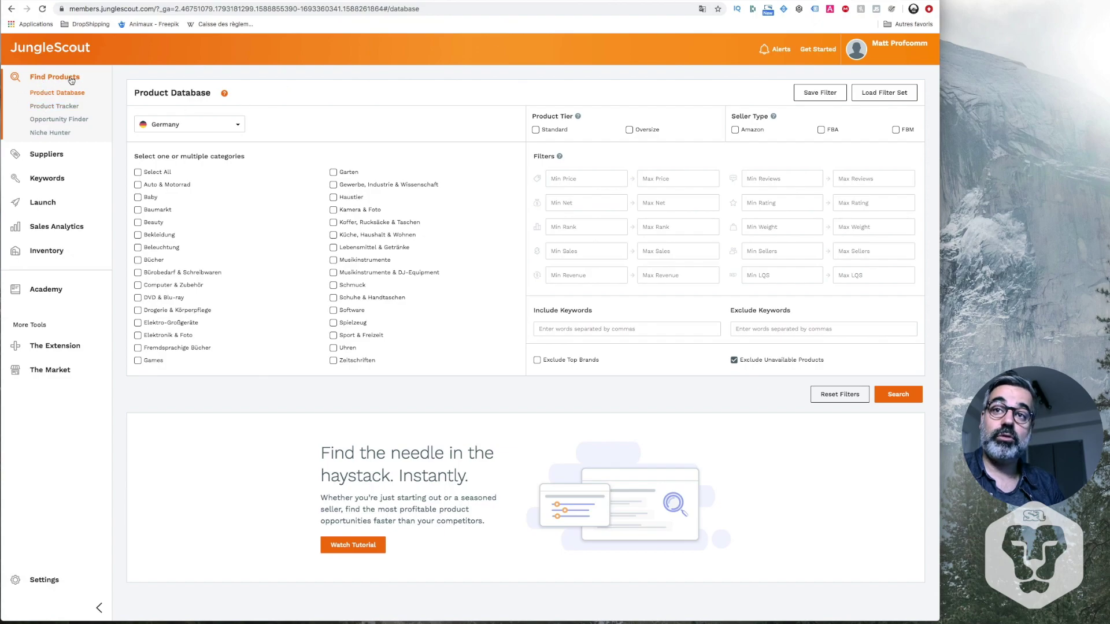
# In Jungle Scout's Product Database, search Germany's Sport & Freizeit category for products including the keyword wasserfilter.
pyautogui.click(214, 127)
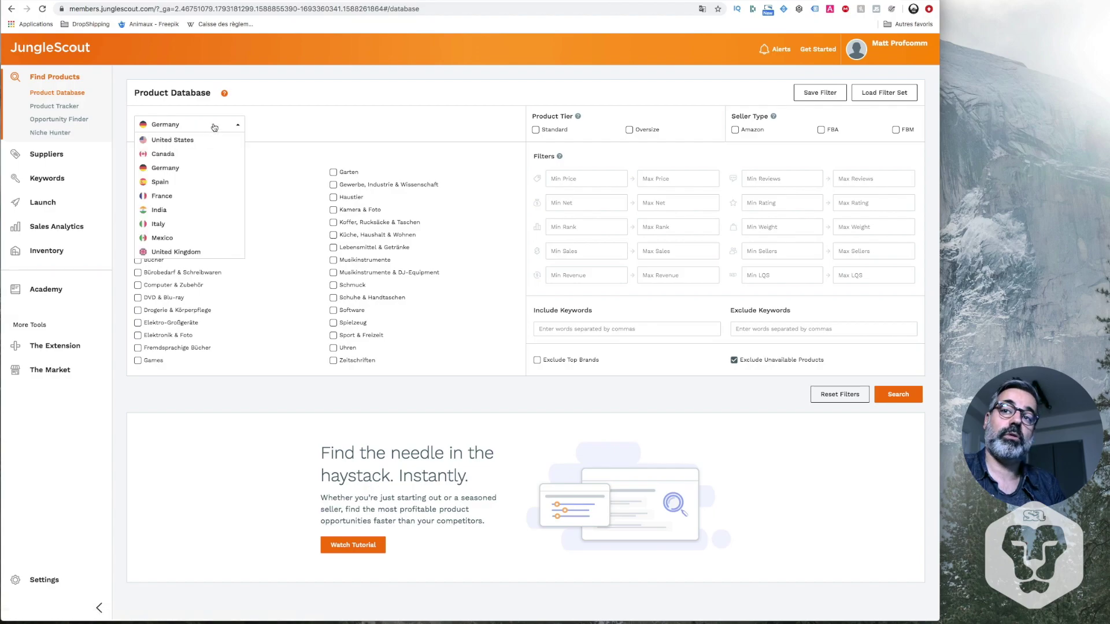
pyautogui.click(168, 171)
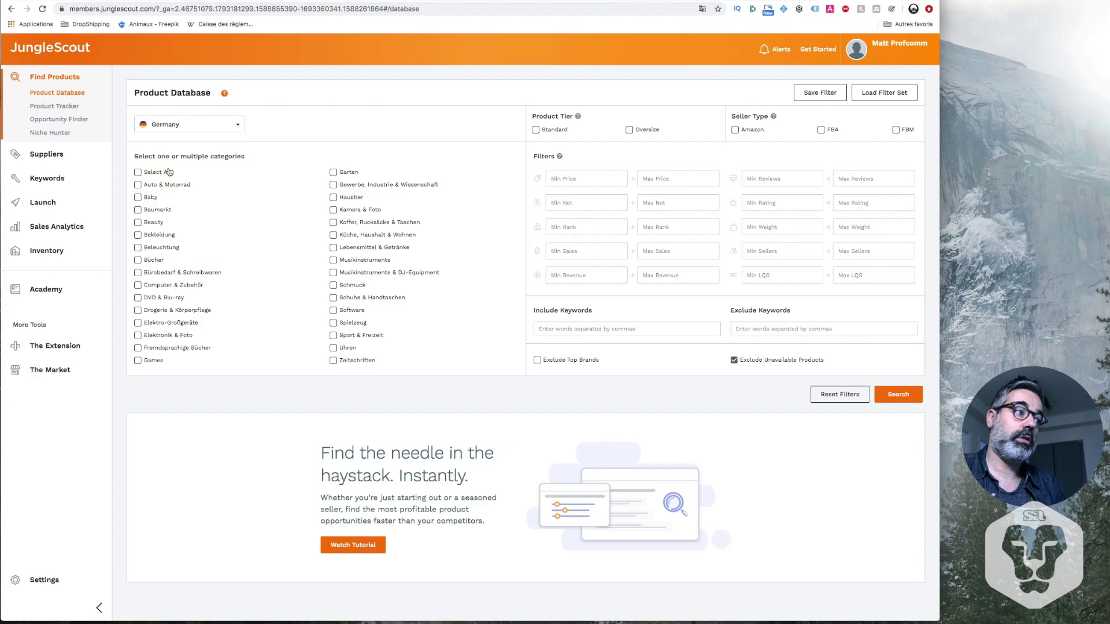
pyautogui.click(334, 337)
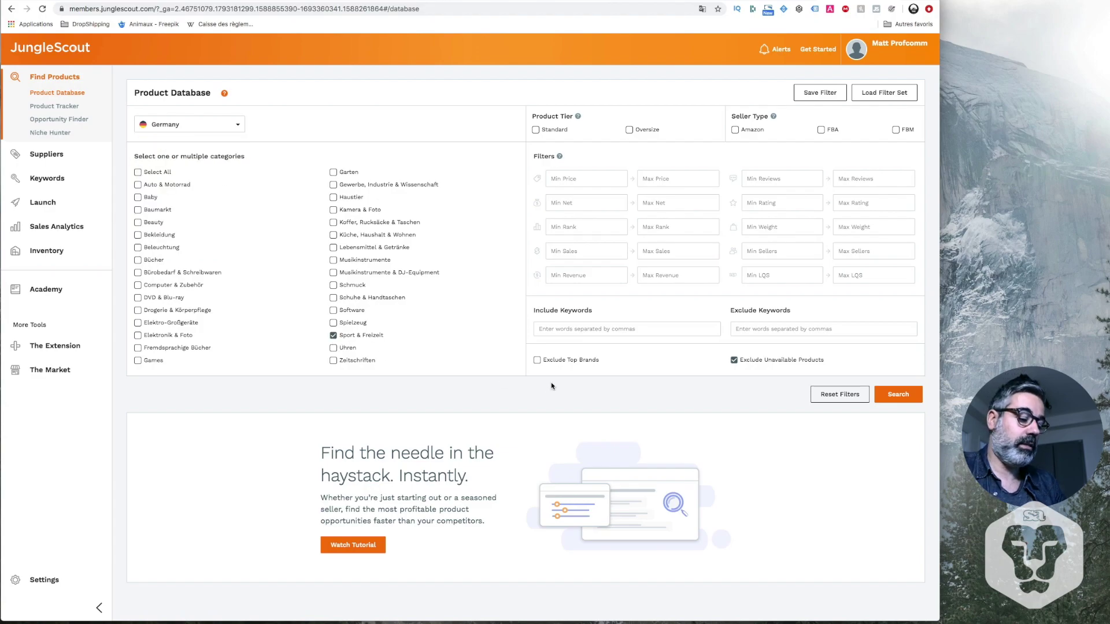
pyautogui.click(572, 334)
pyautogui.write('wasserfilter')
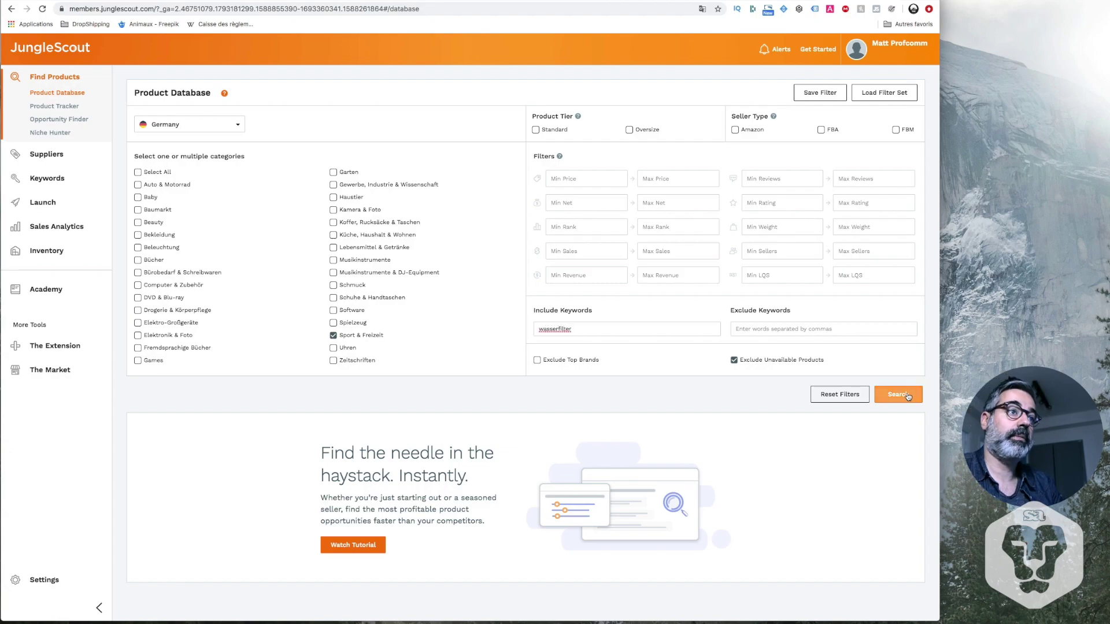
pyautogui.click(907, 396)
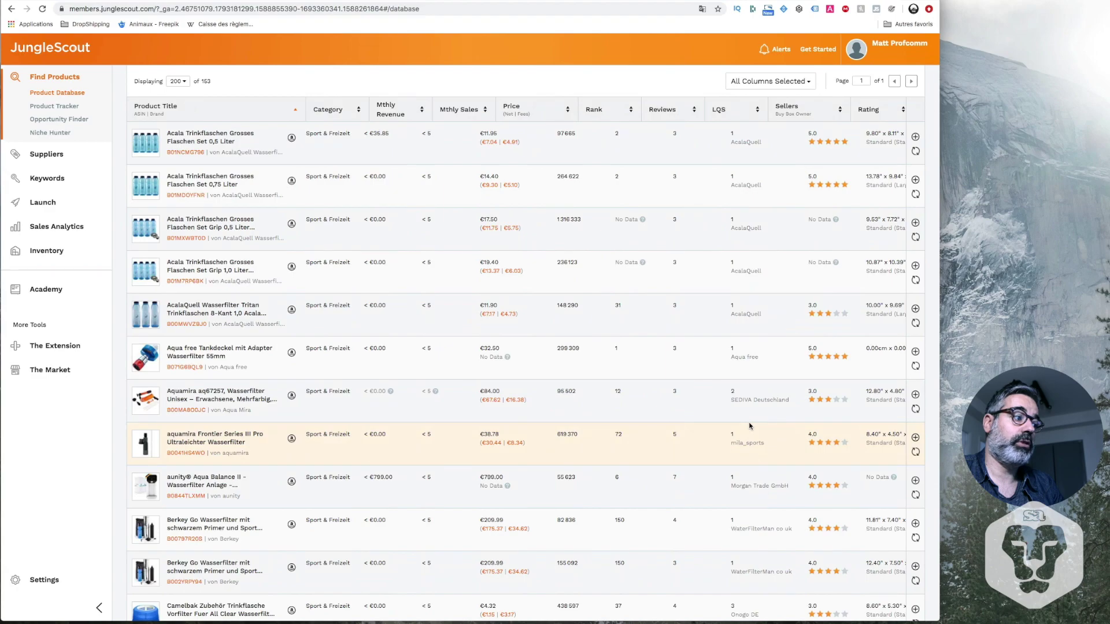
# Look through the product results and sort them by monthly revenue.
pyautogui.scroll(-5, 749, 426)
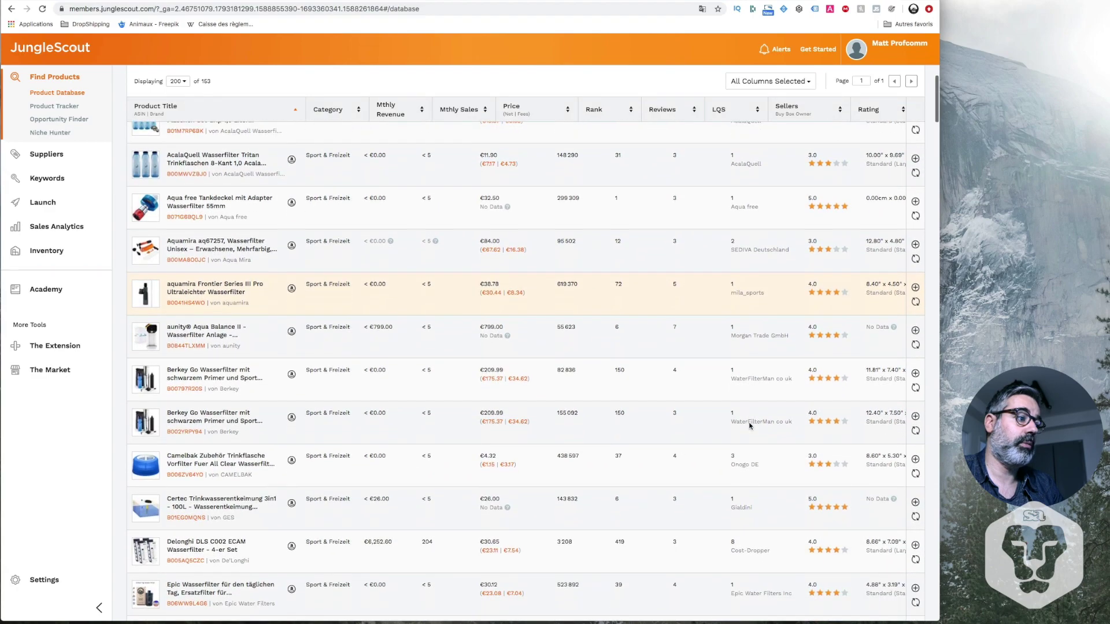
pyautogui.scroll(-2, 750, 424)
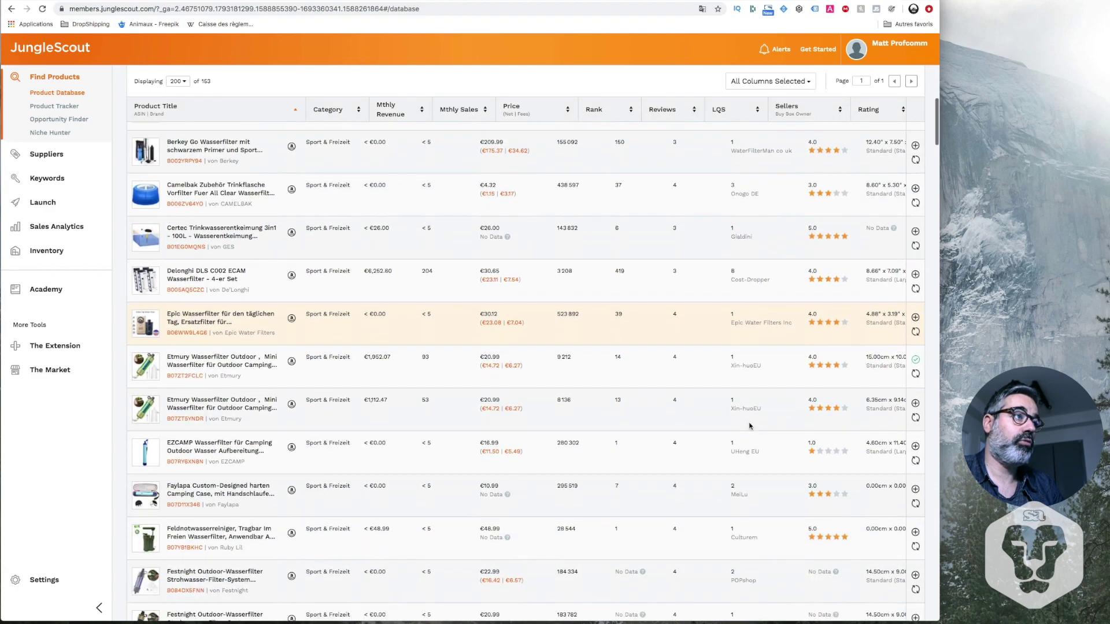
pyautogui.click(397, 116)
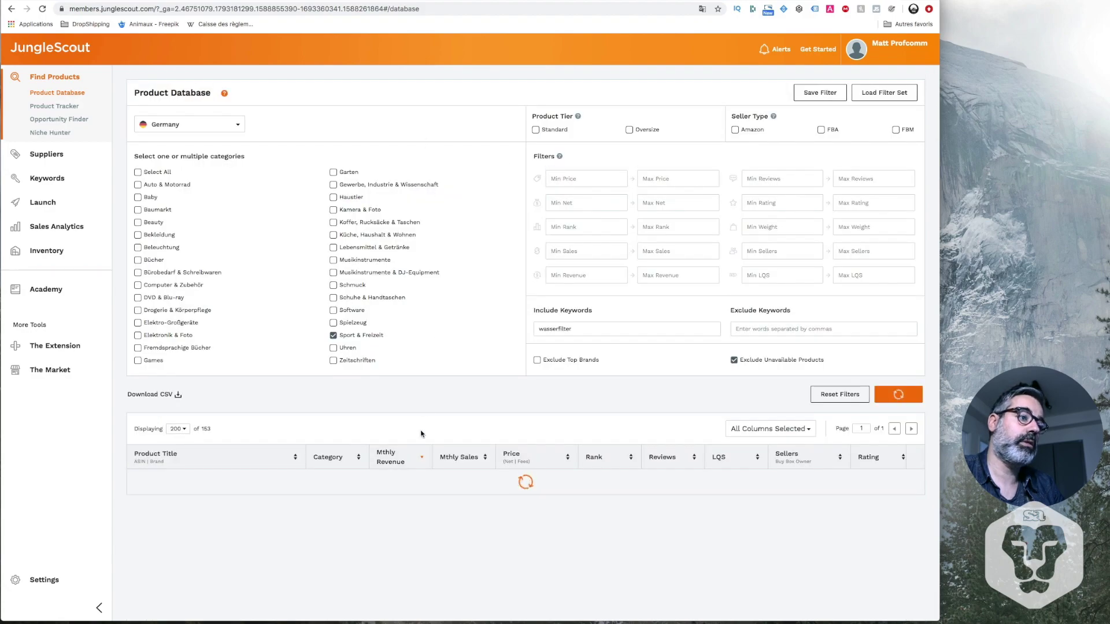
# Examine the monthly revenue, sales and prices of the sorted water filters, including the Etmury Wasserfilter Outdoor.
pyautogui.scroll(-6, 482, 512)
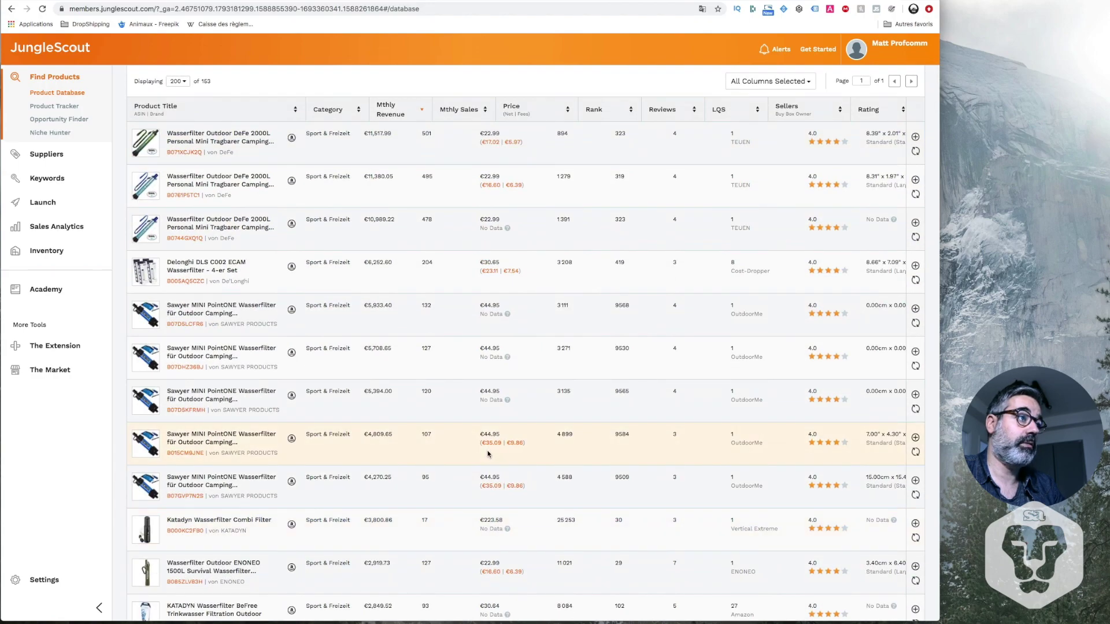
pyautogui.scroll(1, 482, 451)
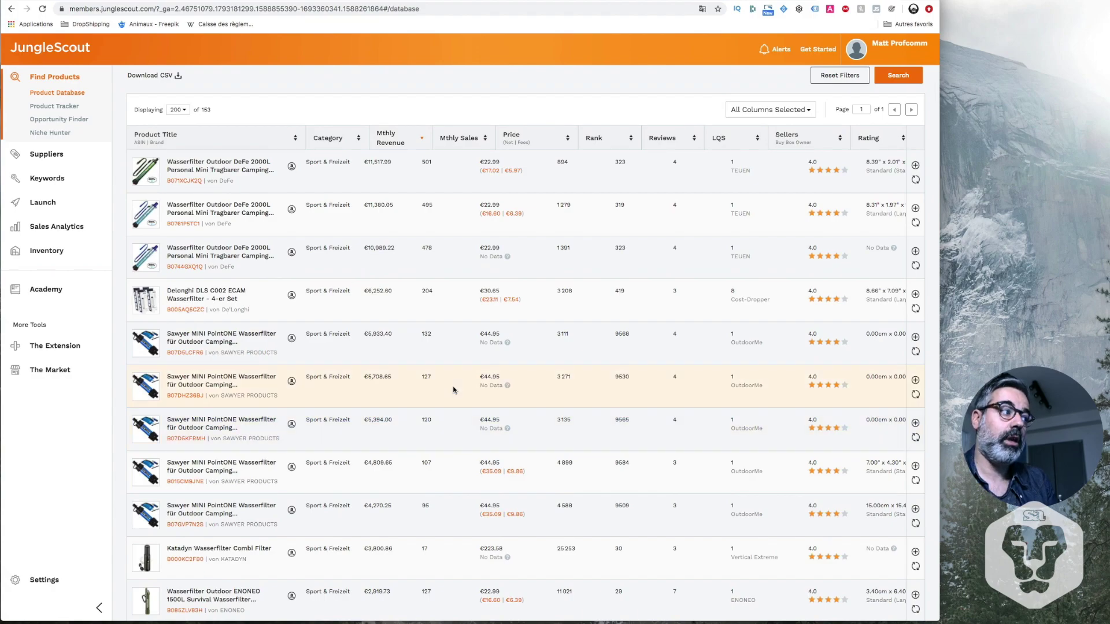
pyautogui.scroll(-1, 454, 388)
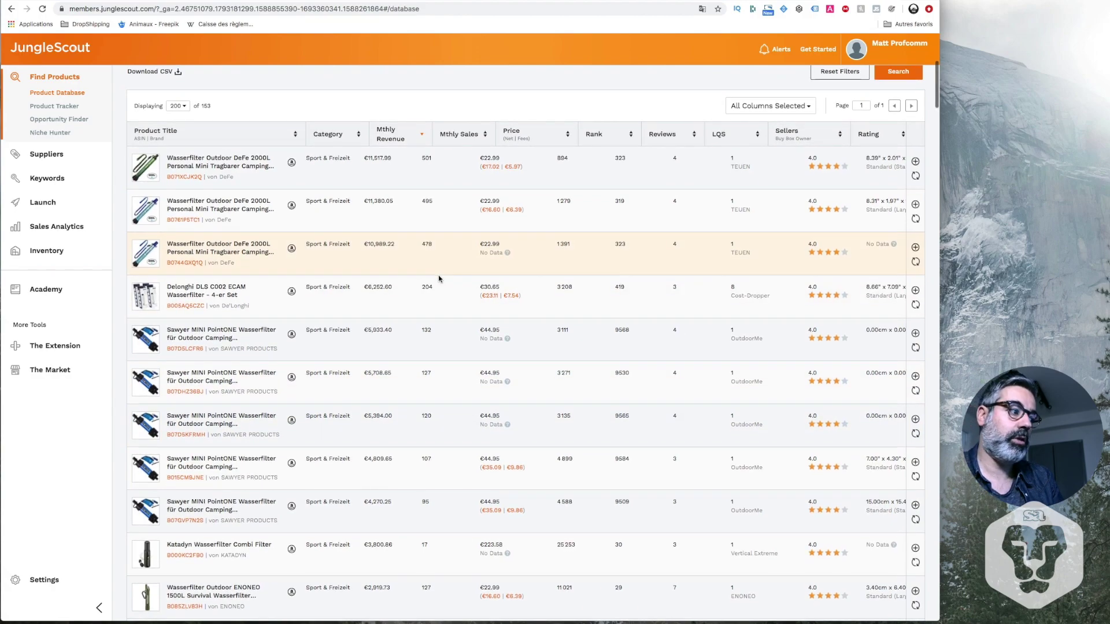
pyautogui.scroll(-5, 434, 331)
pyautogui.scroll(-12, 434, 334)
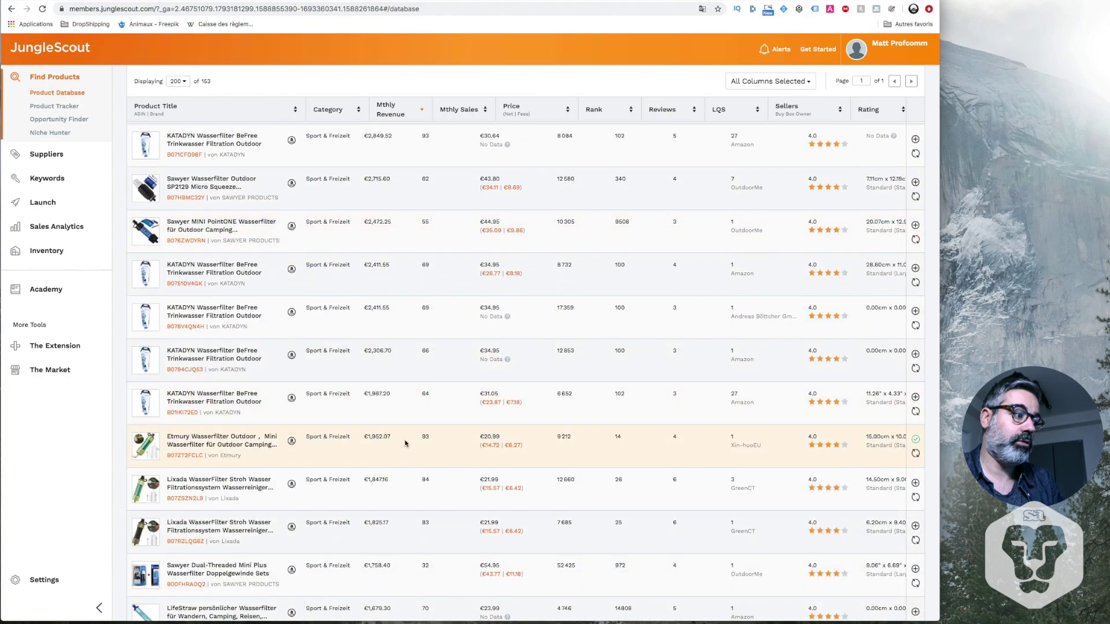
pyautogui.moveTo(399, 439); pyautogui.dragTo(371, 438)
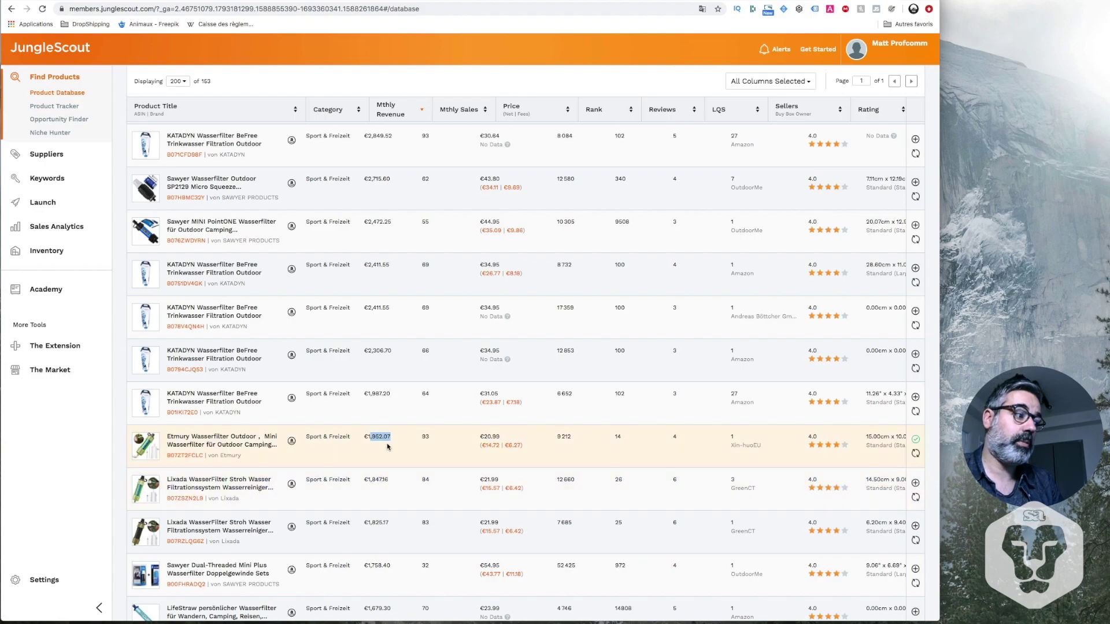
pyautogui.scroll(-5, 424, 454)
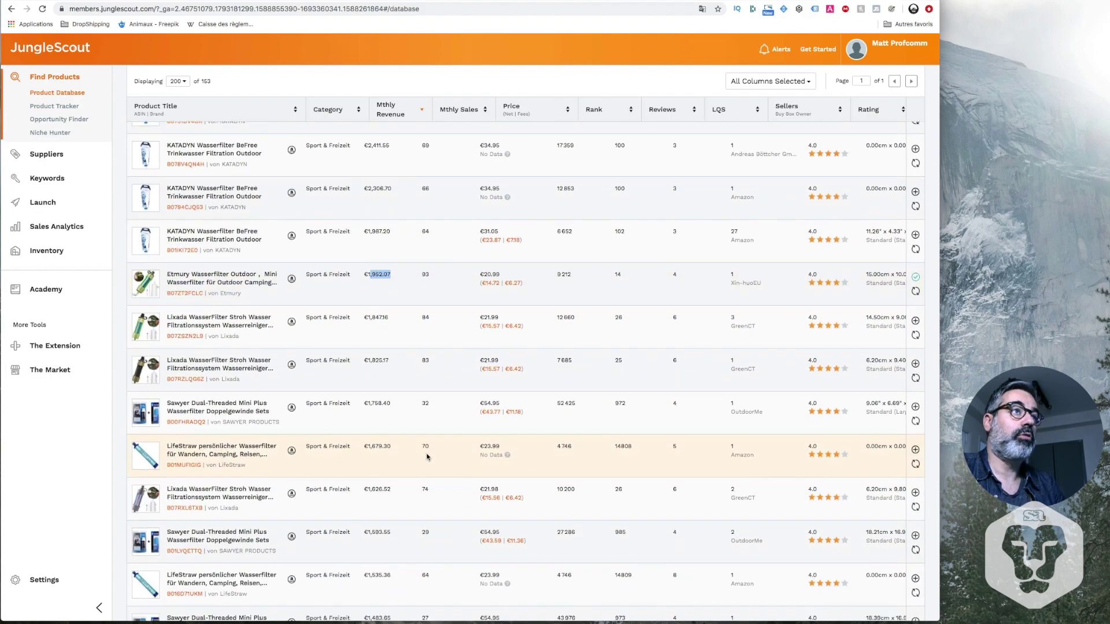
pyautogui.scroll(-3, 427, 457)
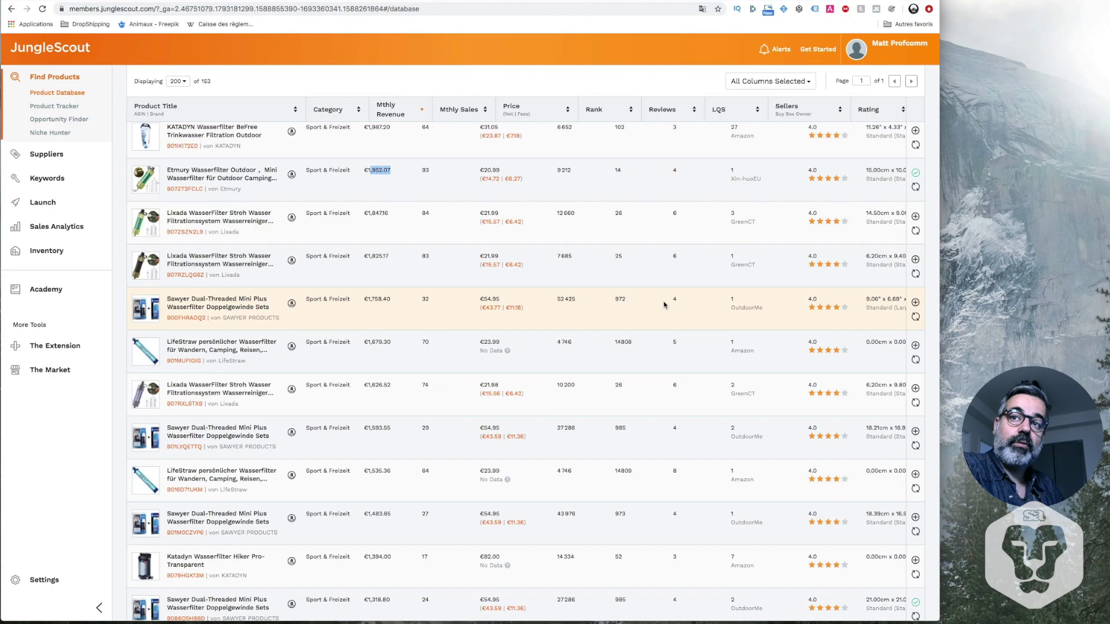
# Search the product results page for the RUNACC filter's ASIN using B07DR, and close the page search.
pyautogui.press('super+f')
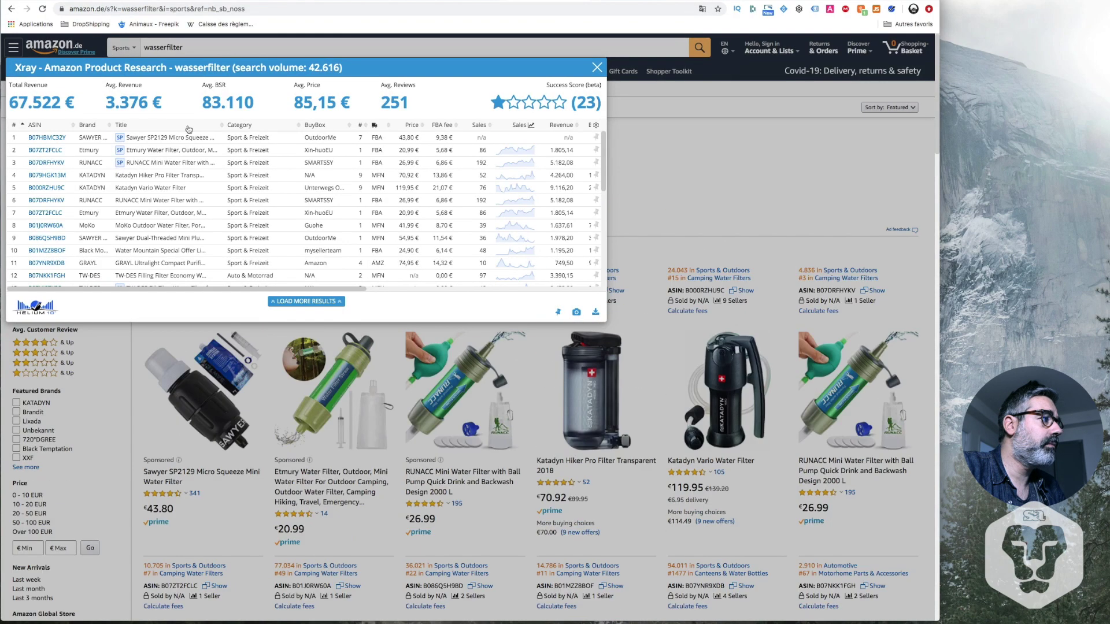
pyautogui.moveTo(37, 176)
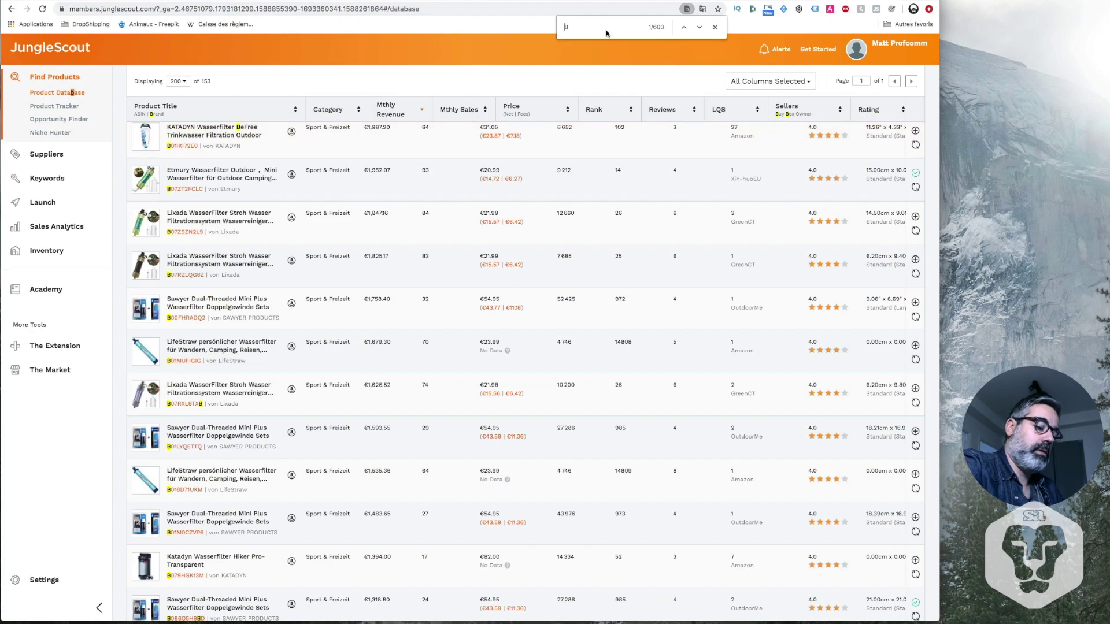
pyautogui.write('07DR')
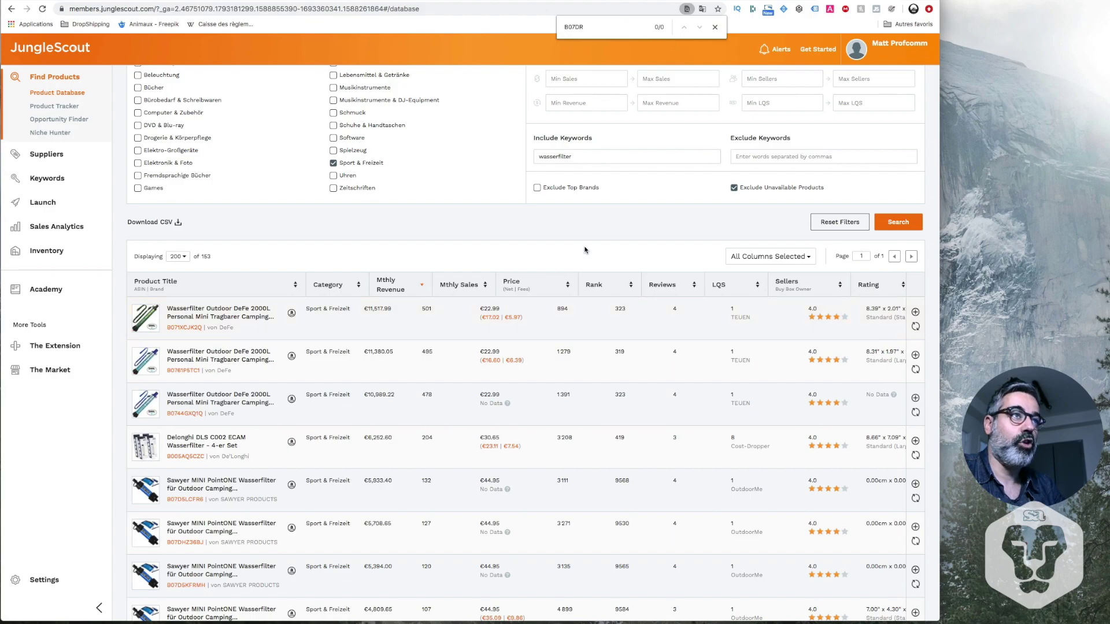
pyautogui.click(715, 27)
pyautogui.scroll(2, 746, 304)
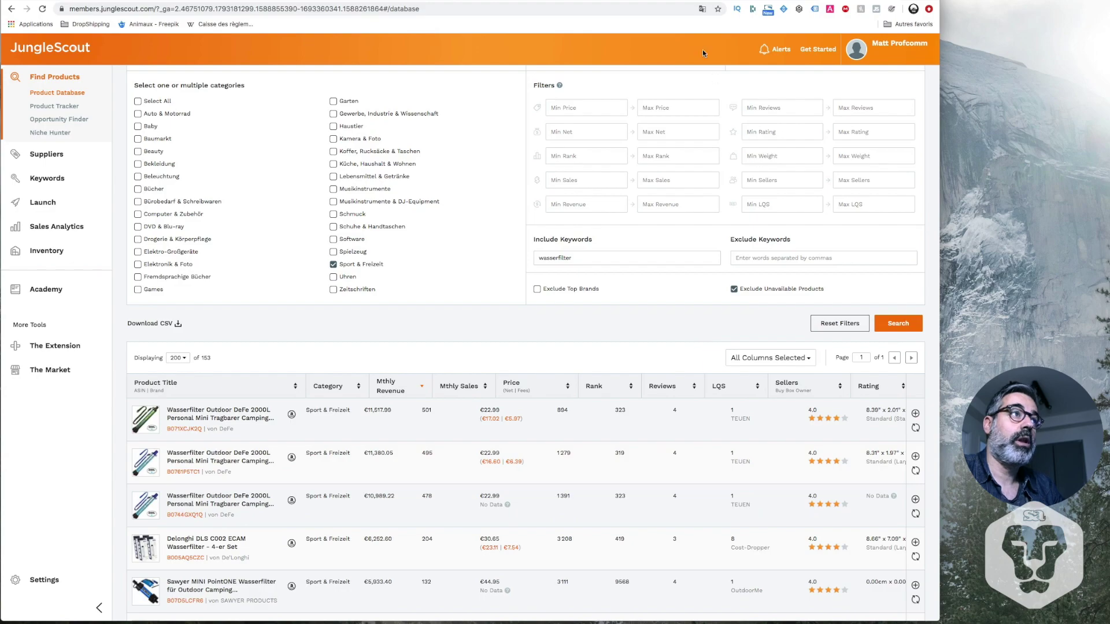
# Return to the Amazon wasserfilter results and close the Xray product research window.
pyautogui.click(546, 2)
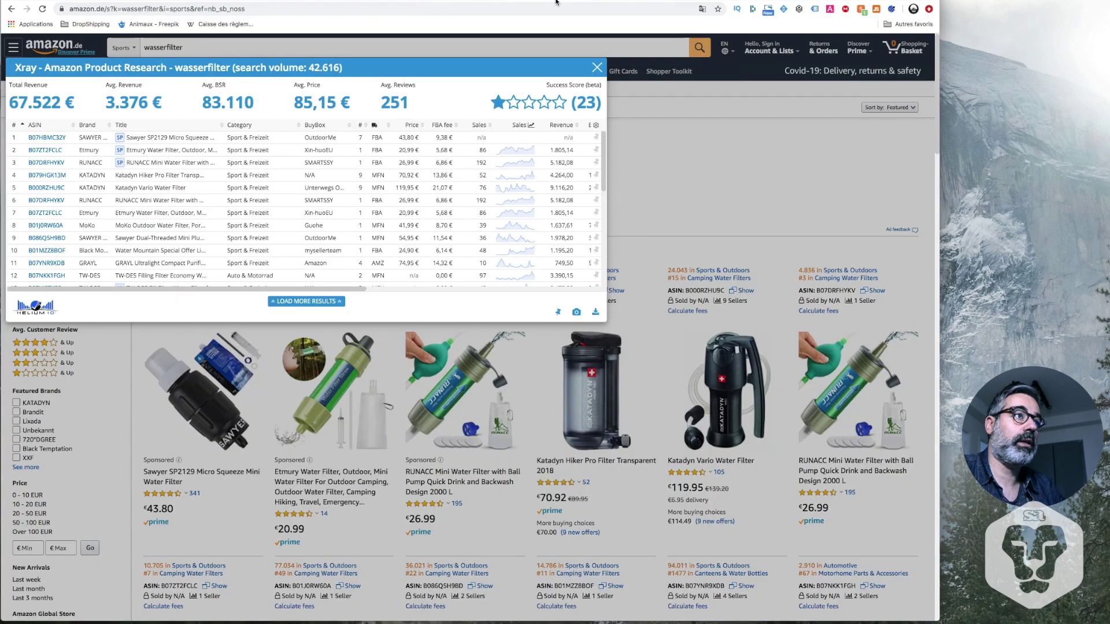
pyautogui.click(597, 68)
pyautogui.scroll(-2, 708, 172)
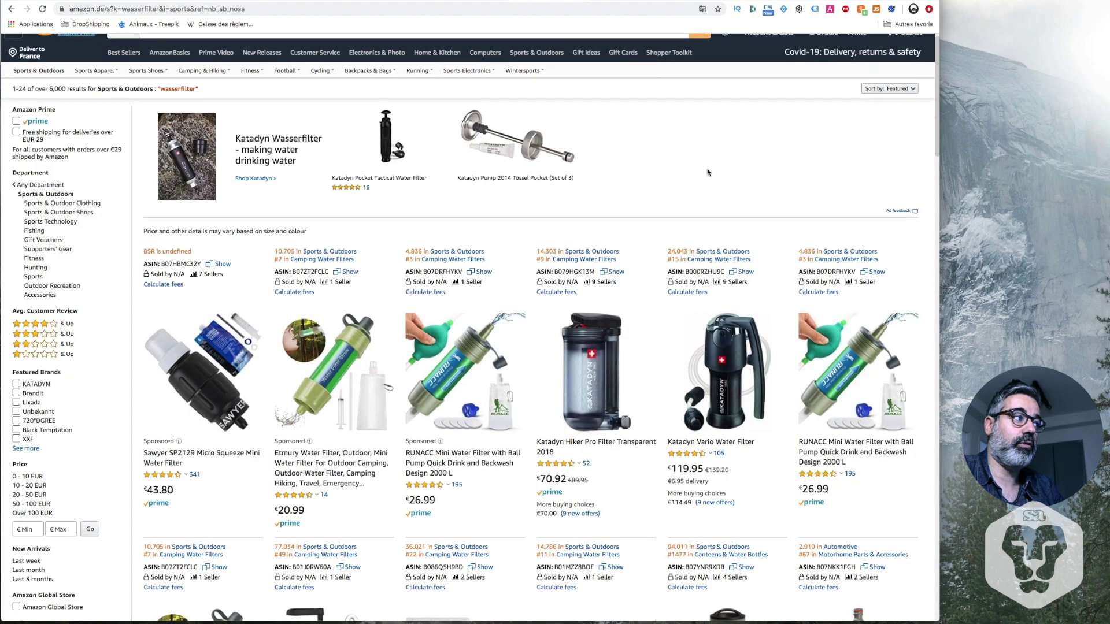
# Examine the first row of water filter listings, including the RUNACC filter's sponsored label, and the row below it.
pyautogui.moveTo(141, 182); pyautogui.dragTo(884, 461)
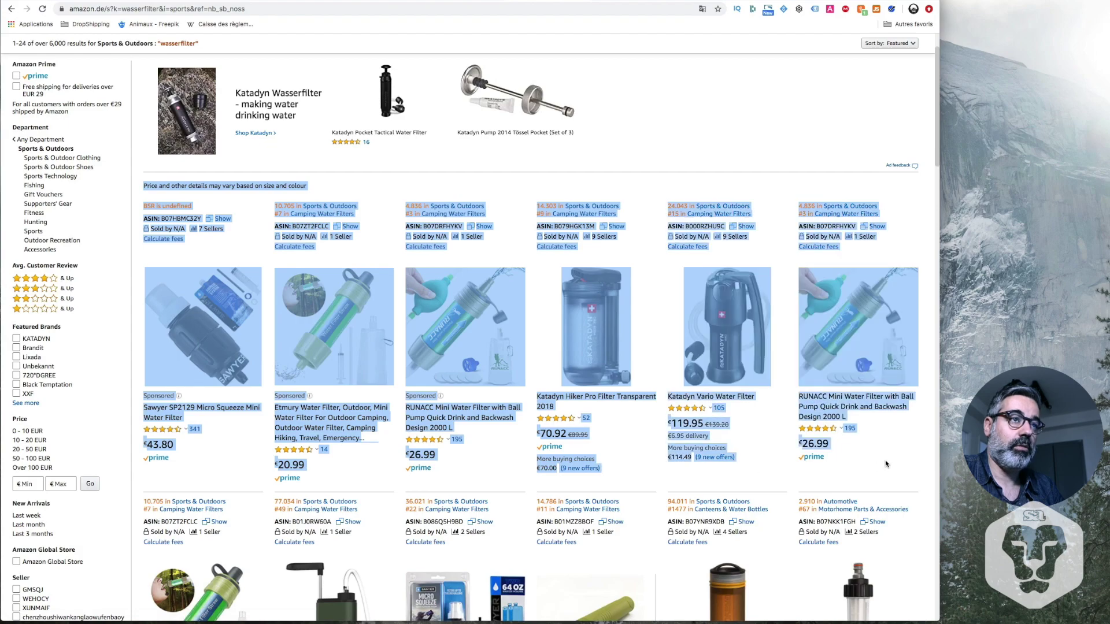
pyautogui.click(886, 463)
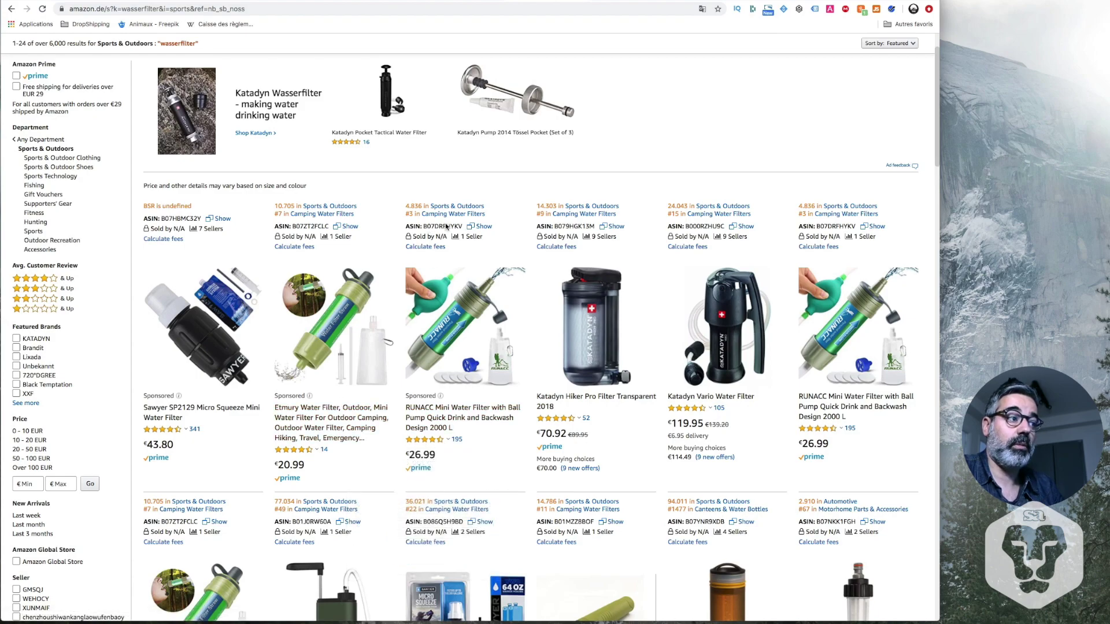
pyautogui.moveTo(441, 398)
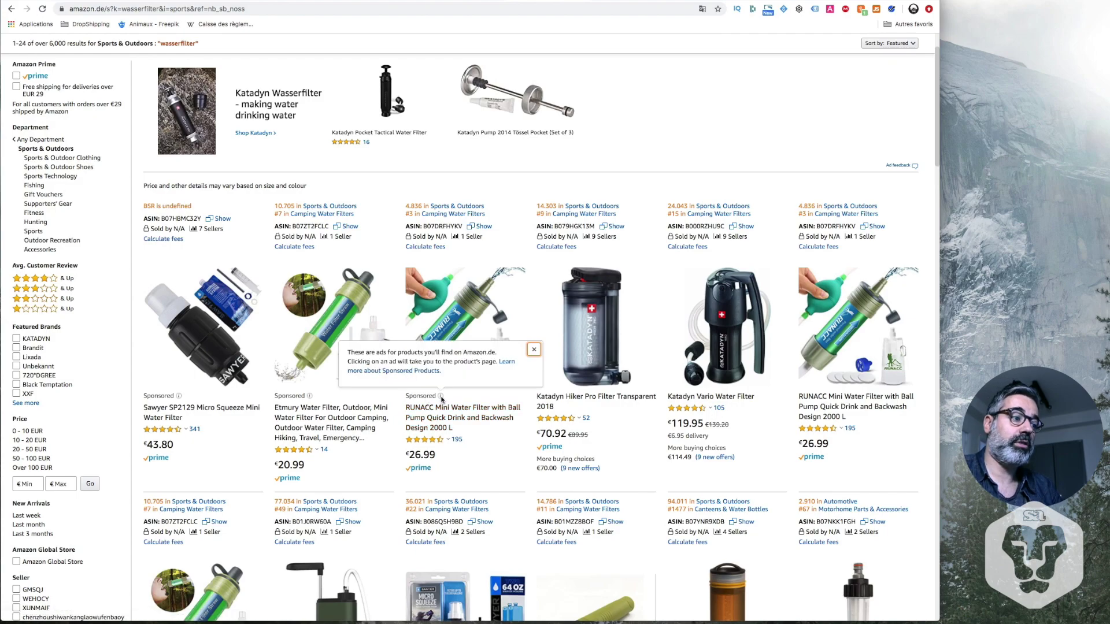
pyautogui.scroll(-5, 581, 484)
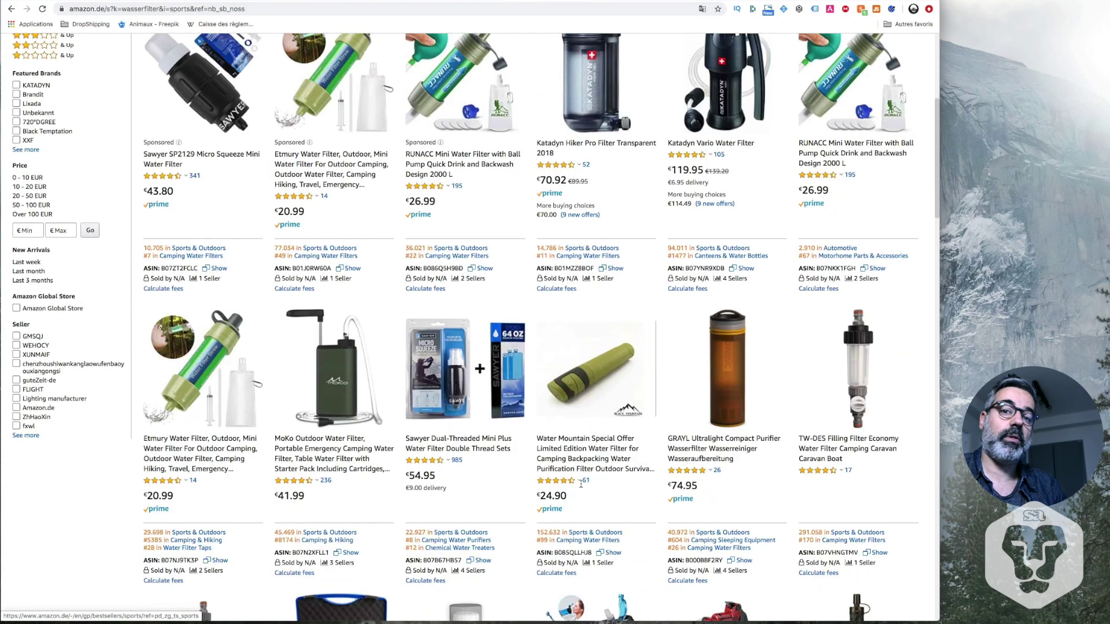
# Switch from the Amazon results to the Jungle Scout Product Database and set the price filter to 20–60.
pyautogui.scroll(-2, 581, 485)
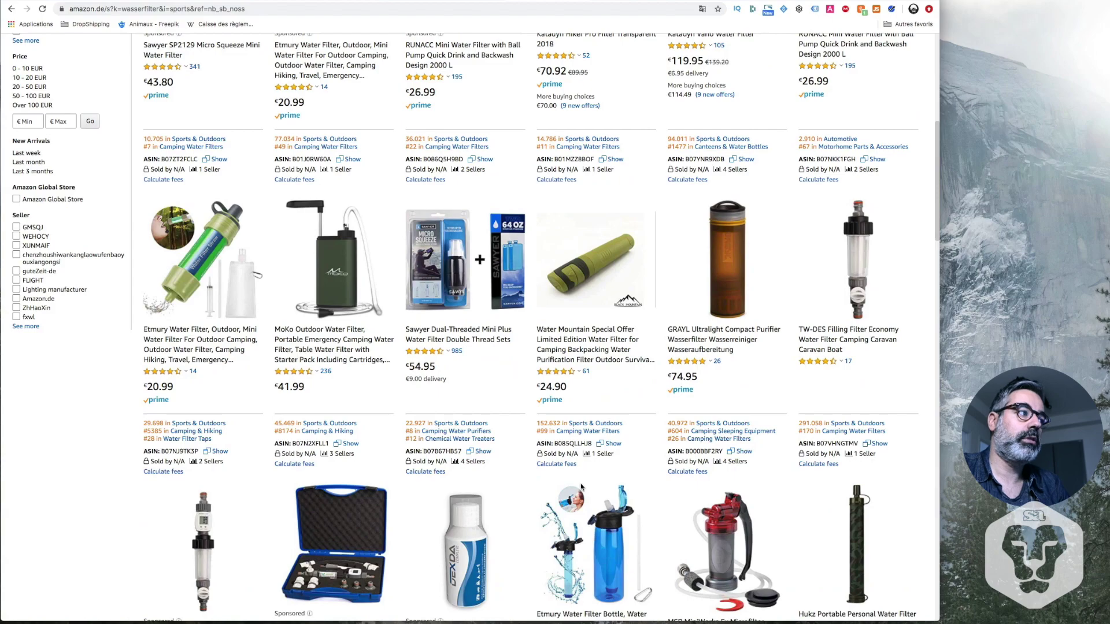
pyautogui.scroll(7, 580, 485)
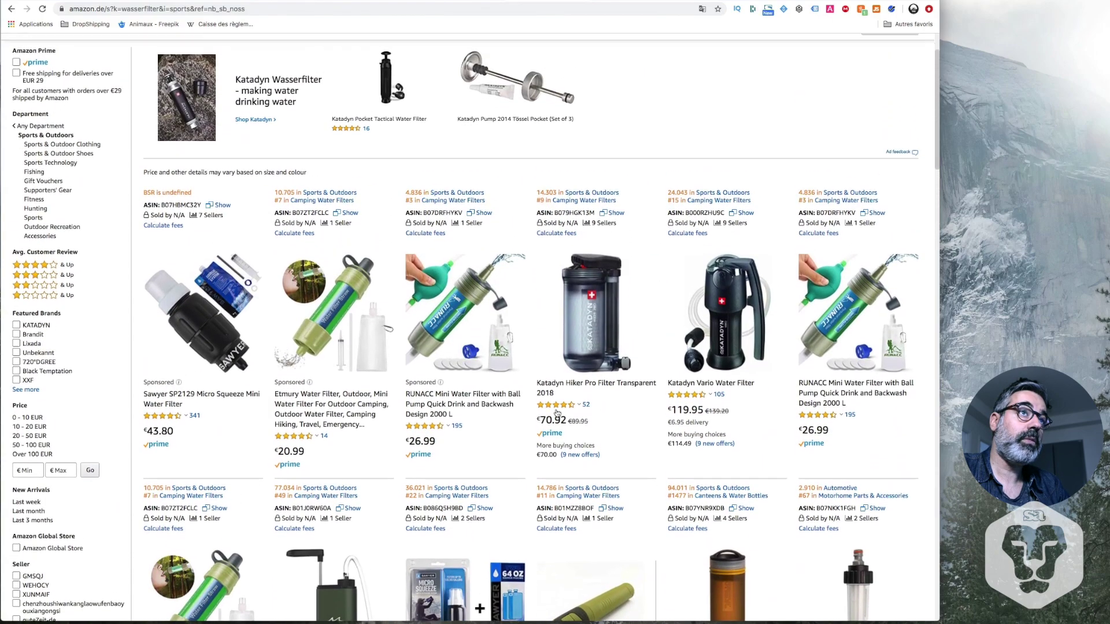
pyautogui.hotkey('ctrl', 'Tab')
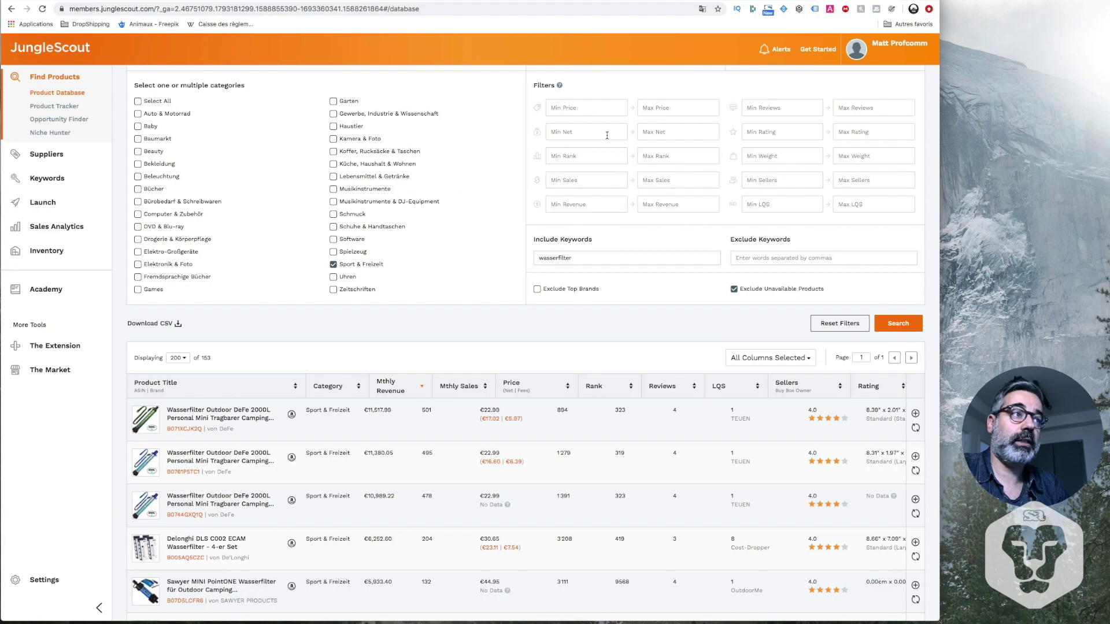
pyautogui.click(599, 112)
pyautogui.write('20')
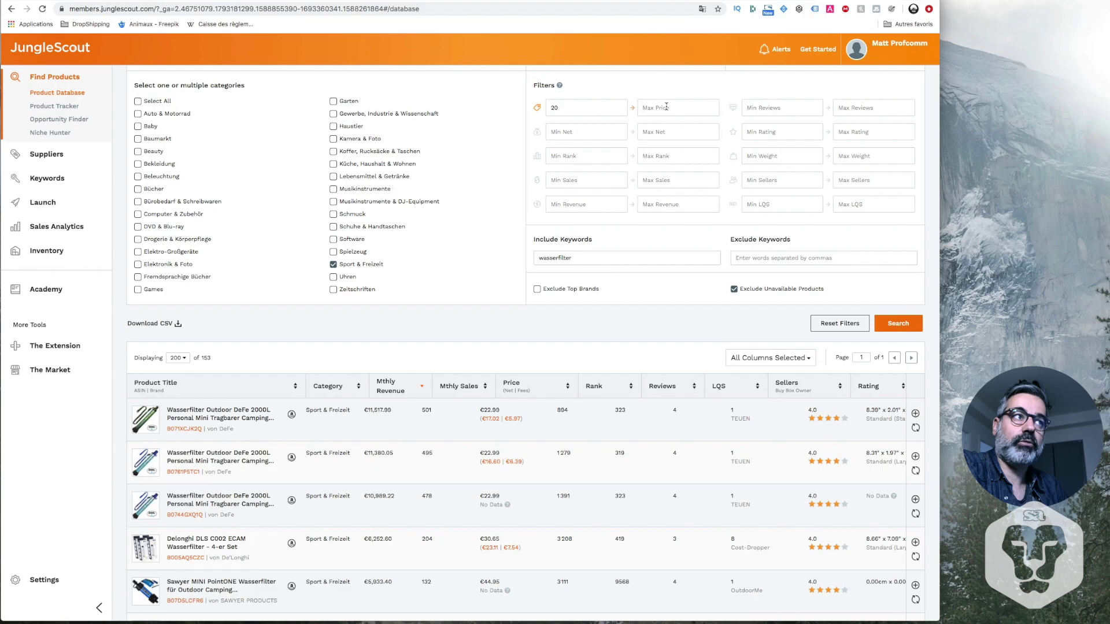
pyautogui.write('60')
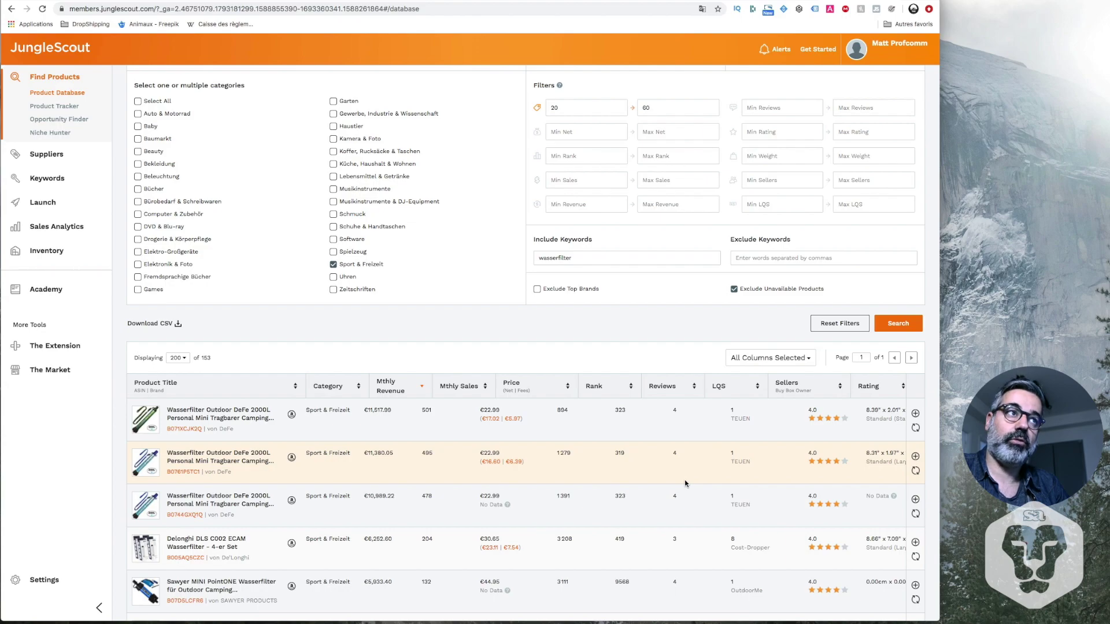
# Limit the number of reviews to between 2 and 20 and run the wasserfilter product search.
pyautogui.click(786, 110)
pyautogui.write('0')
pyautogui.doubleClick(748, 108)
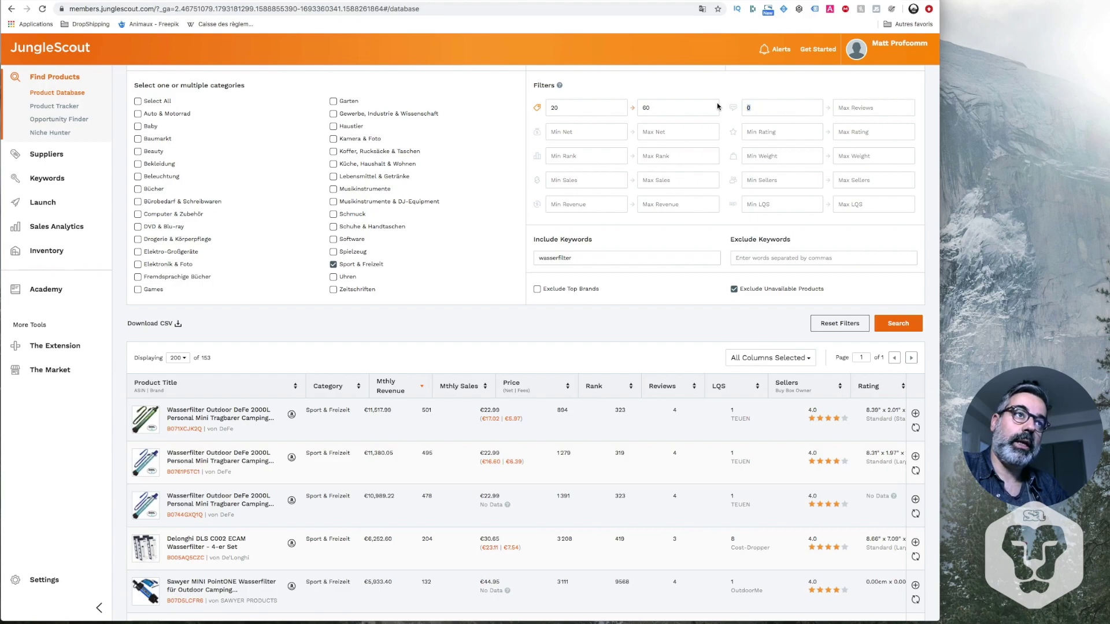
pyautogui.write('2')
pyautogui.click(855, 109)
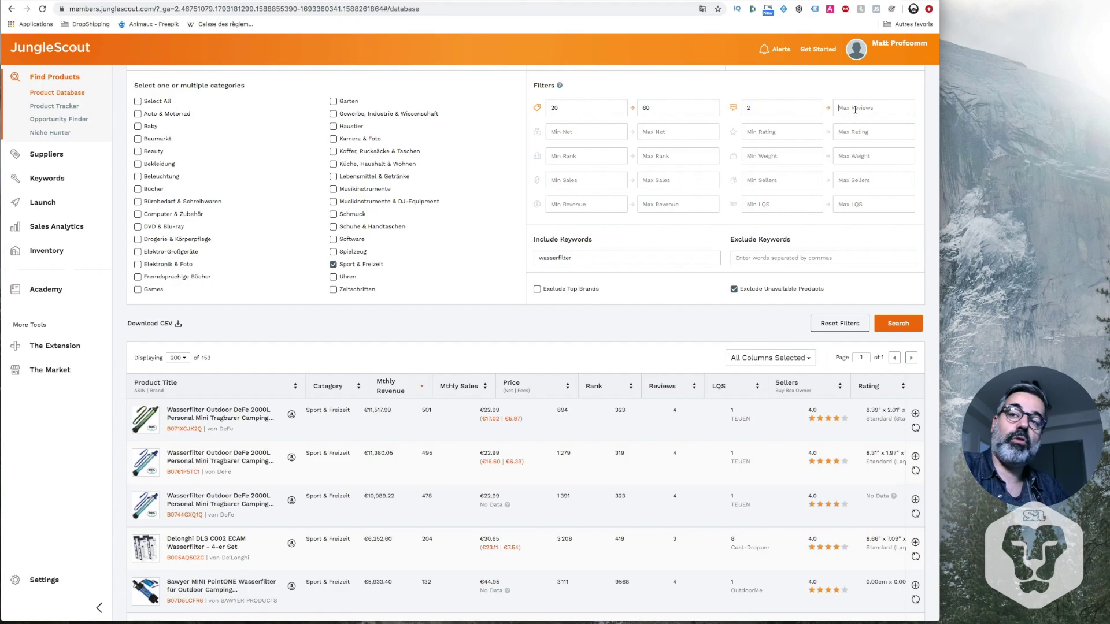
pyautogui.write('20')
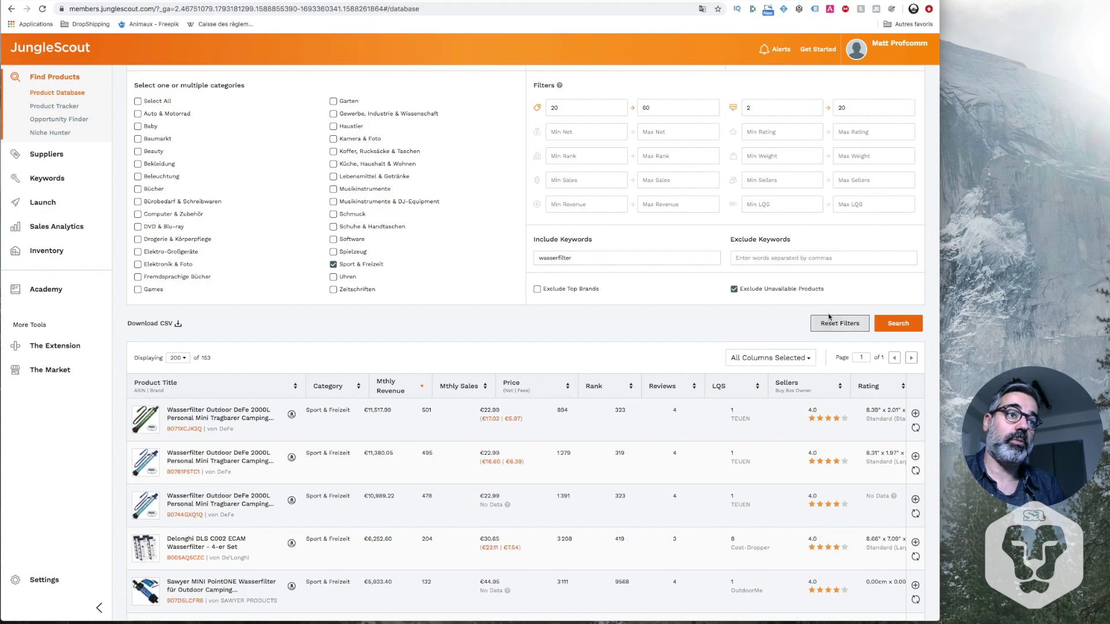
pyautogui.click(898, 323)
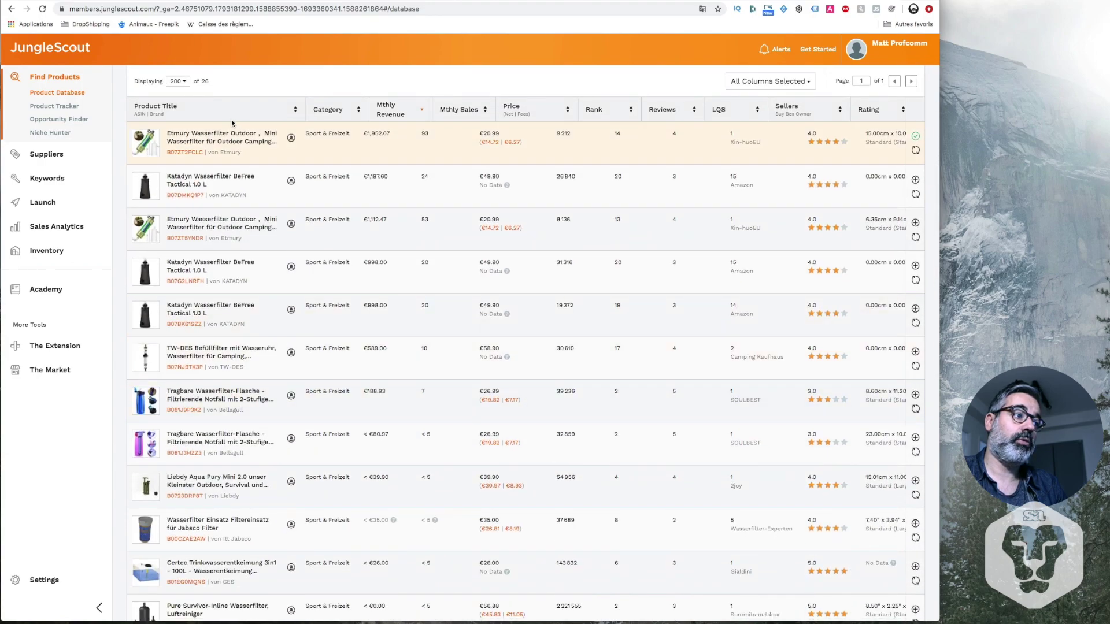
# Run a Keyword Scout search for the first Etmury water filter's ASIN, B07ZT2FCLC, in the Germany marketplace.
pyautogui.scroll(-3, 272, 347)
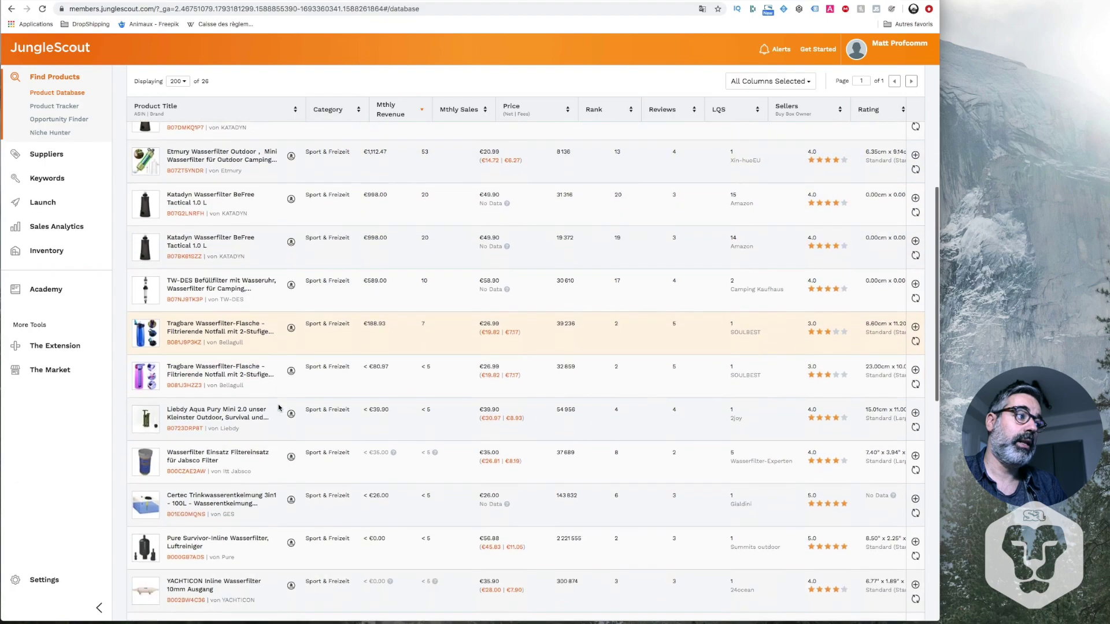
pyautogui.scroll(7, 279, 408)
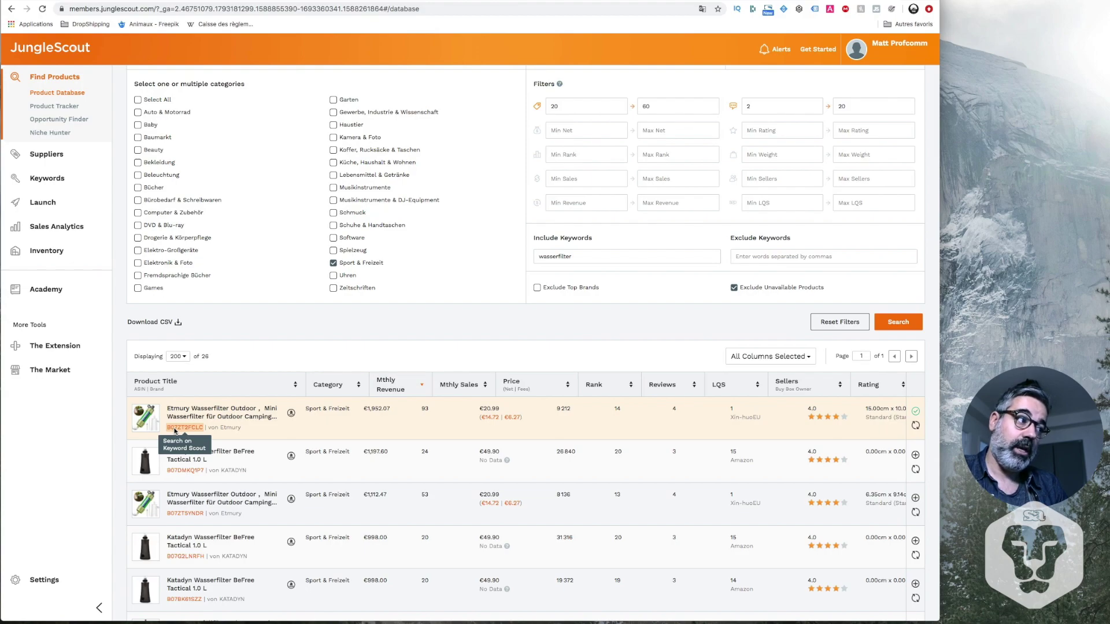
pyautogui.click(175, 427)
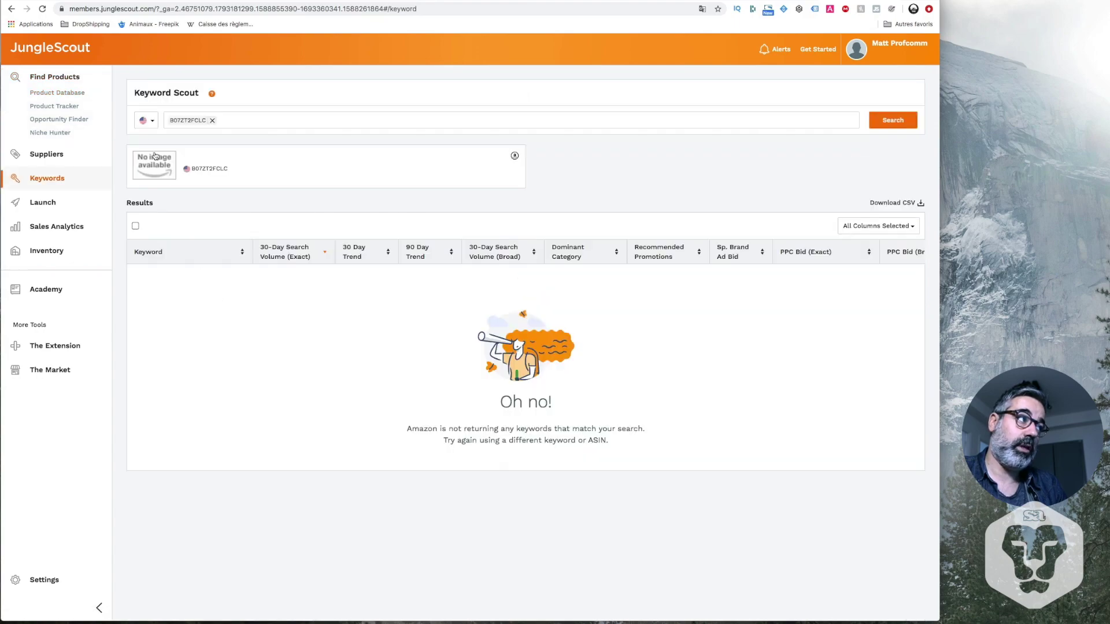
pyautogui.click(151, 123)
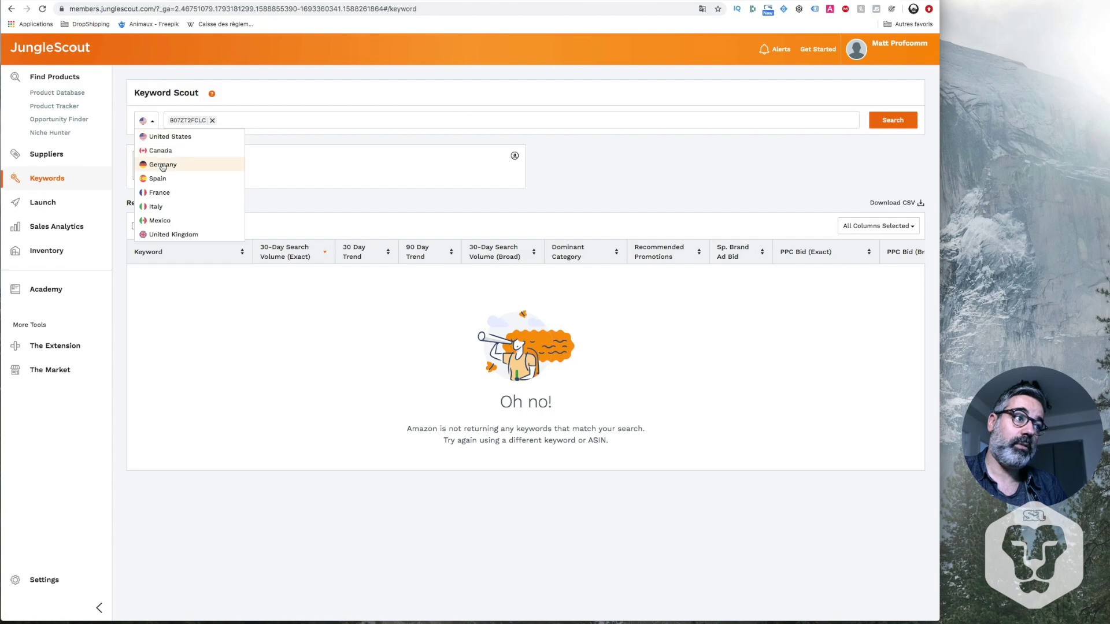
pyautogui.click(160, 164)
pyautogui.click(893, 120)
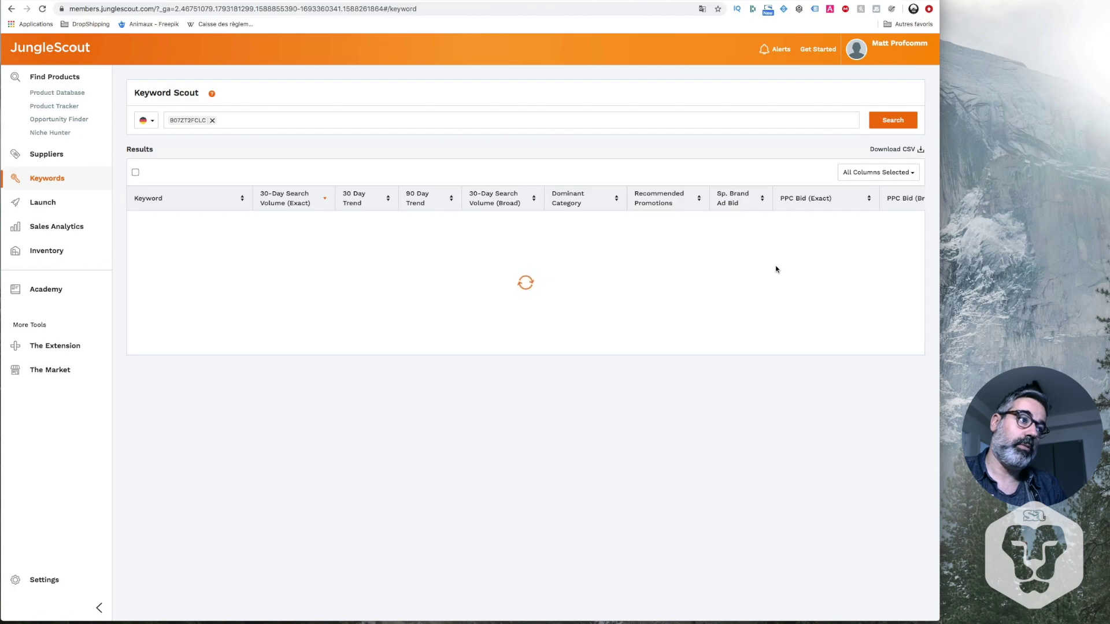
# Examine the Etmury filter's keyword list, including search volumes, 30-day and 90-day trends and PPC bids.
pyautogui.scroll(-2, 745, 341)
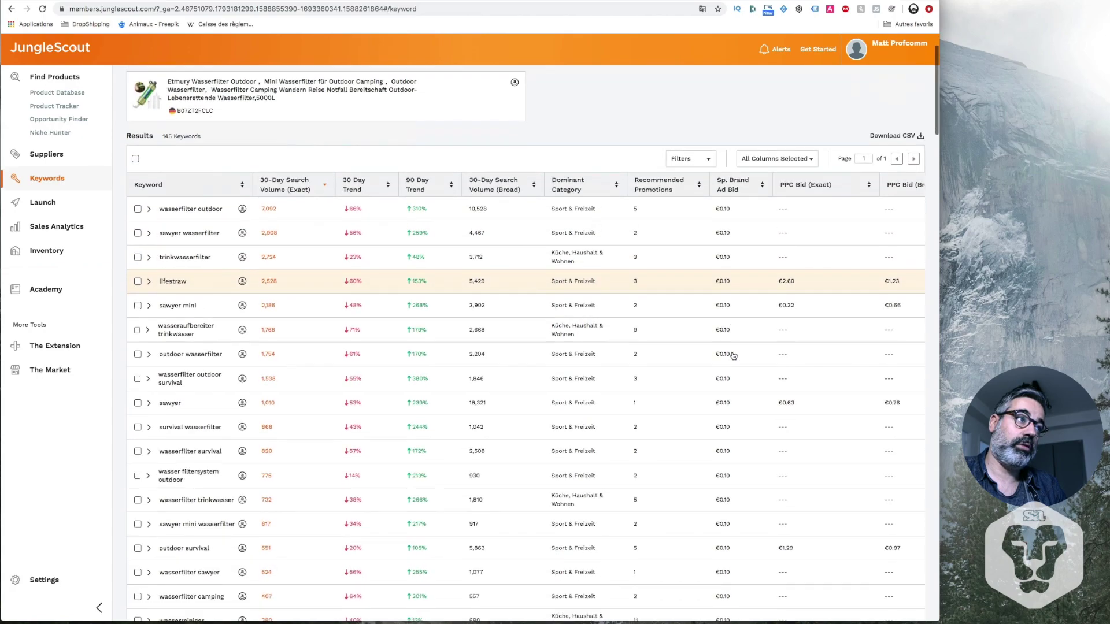
pyautogui.scroll(-2, 722, 359)
pyautogui.scroll(3, 451, 289)
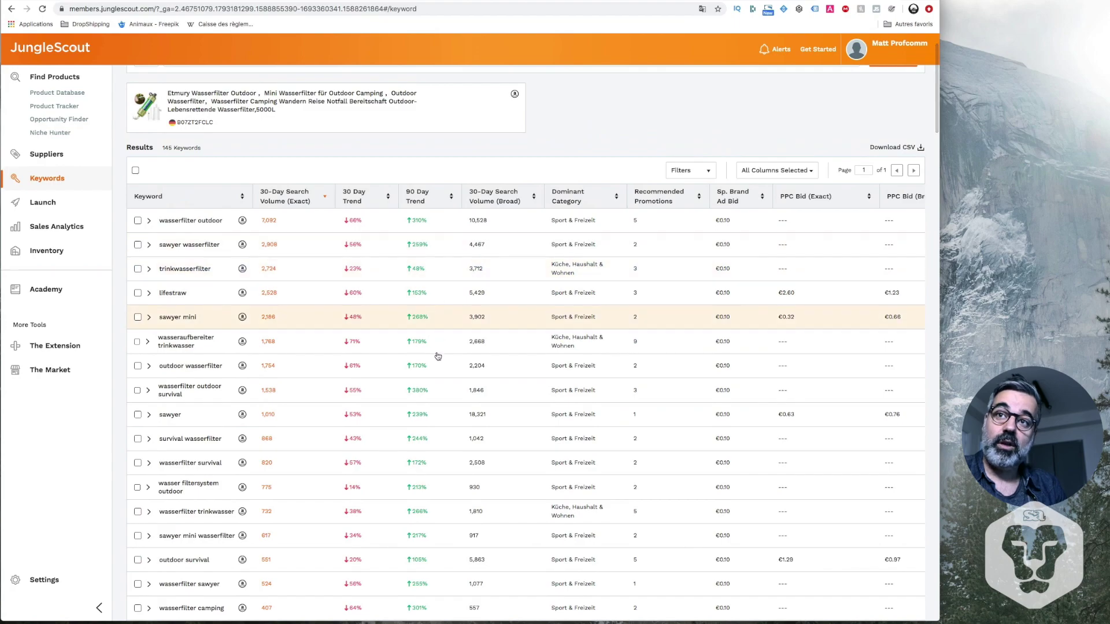
pyautogui.scroll(-2, 445, 416)
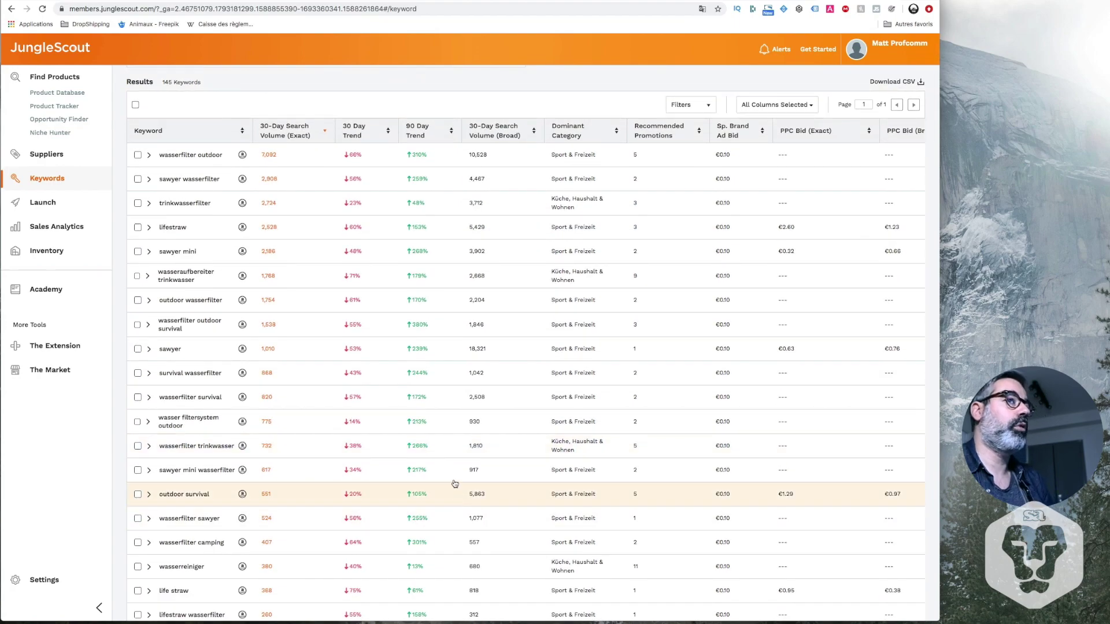
pyautogui.scroll(4, 445, 405)
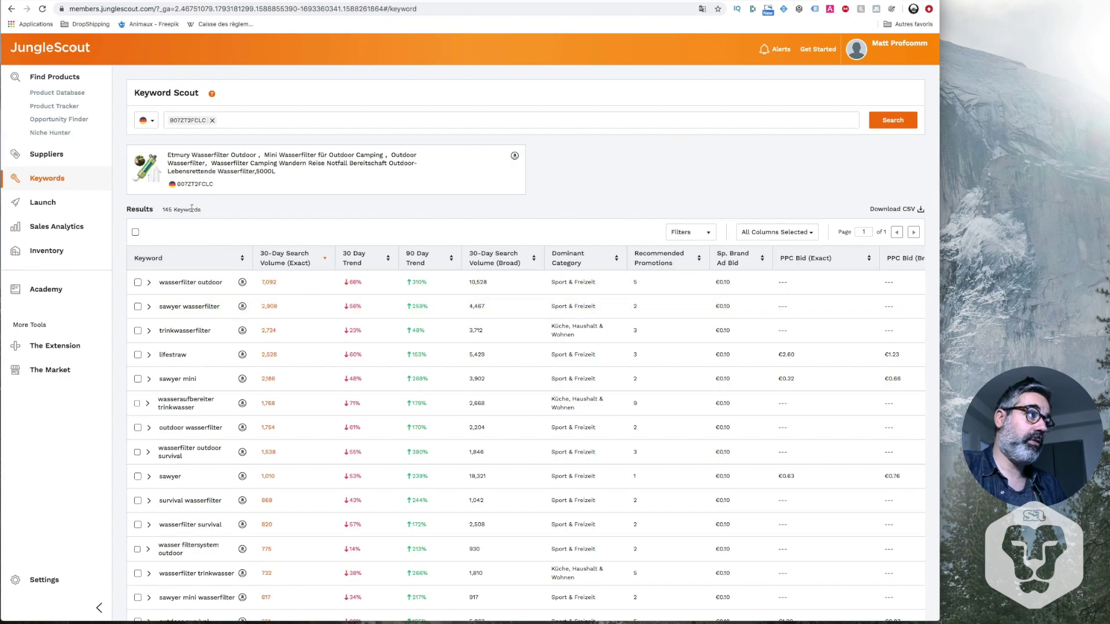
# Review the tracked products in the Product Tracker's Idées Produits group, including the Etmury water filter.
pyautogui.click(67, 108)
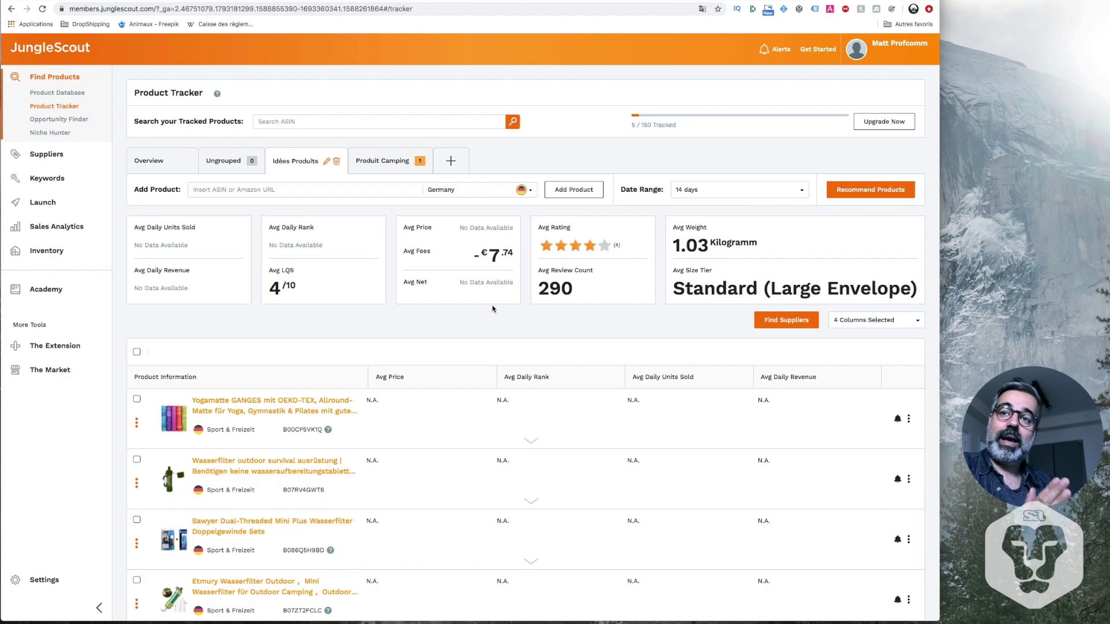
pyautogui.scroll(-3, 492, 309)
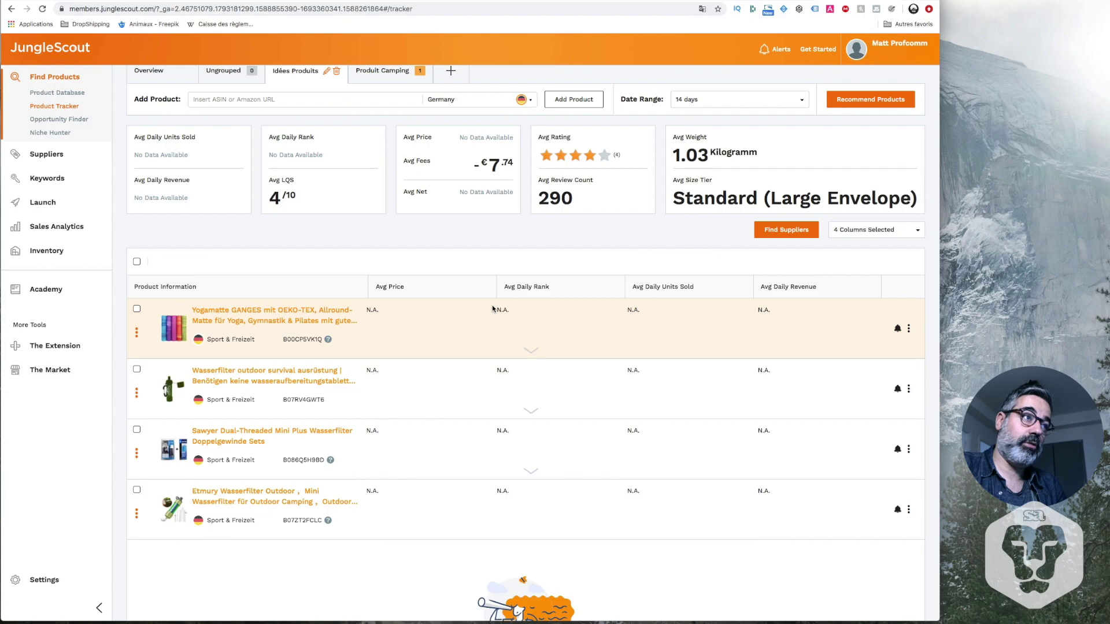
pyautogui.scroll(3, 492, 309)
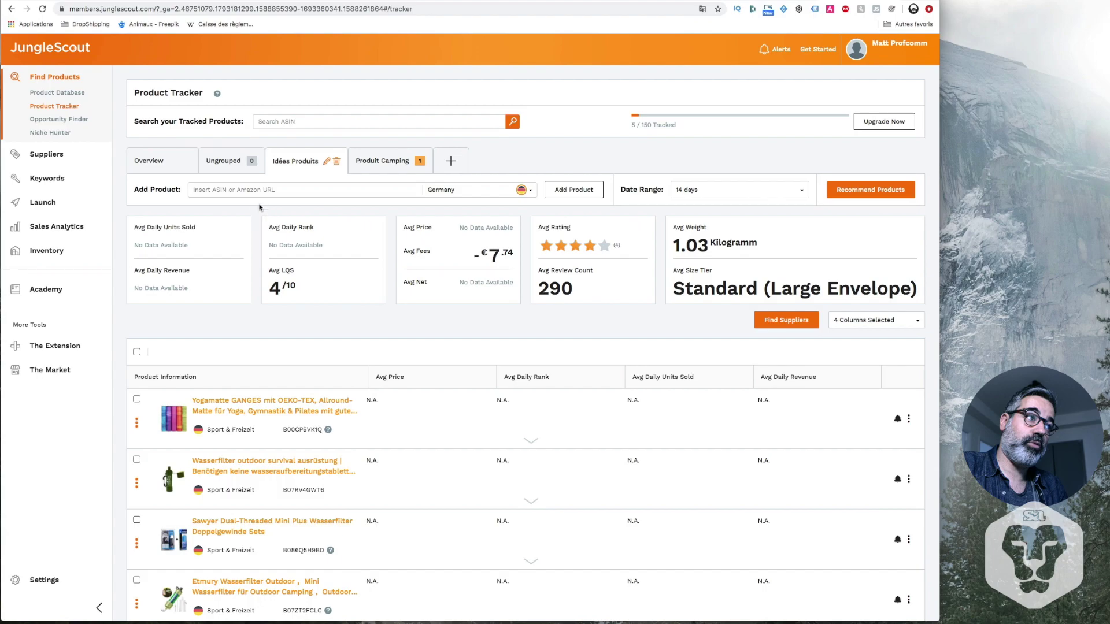
pyautogui.click(234, 193)
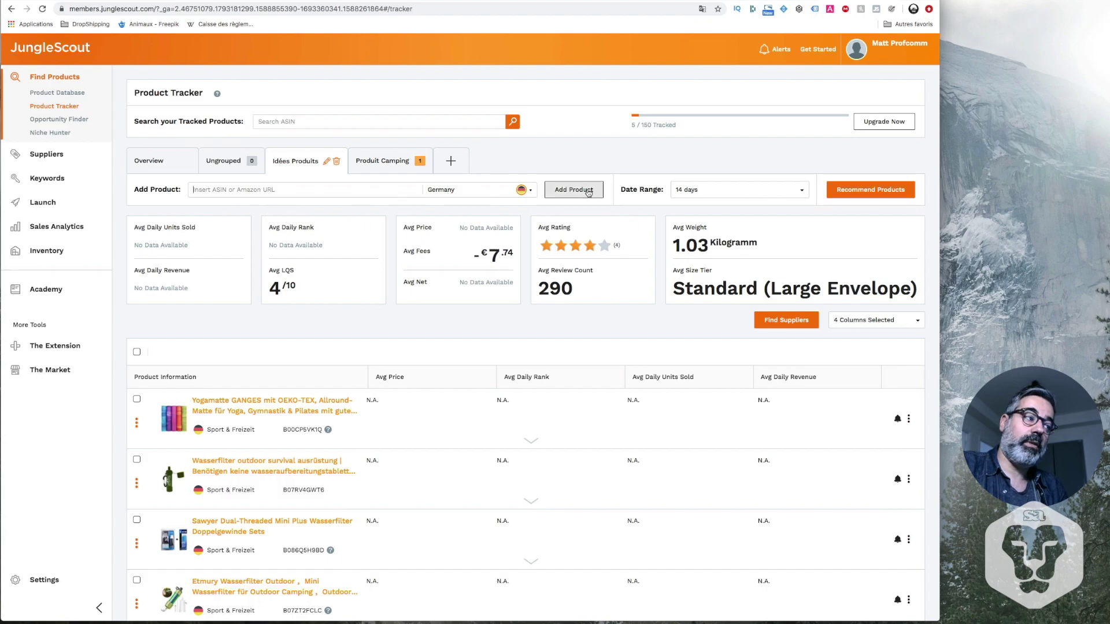
pyautogui.scroll(-5, 628, 389)
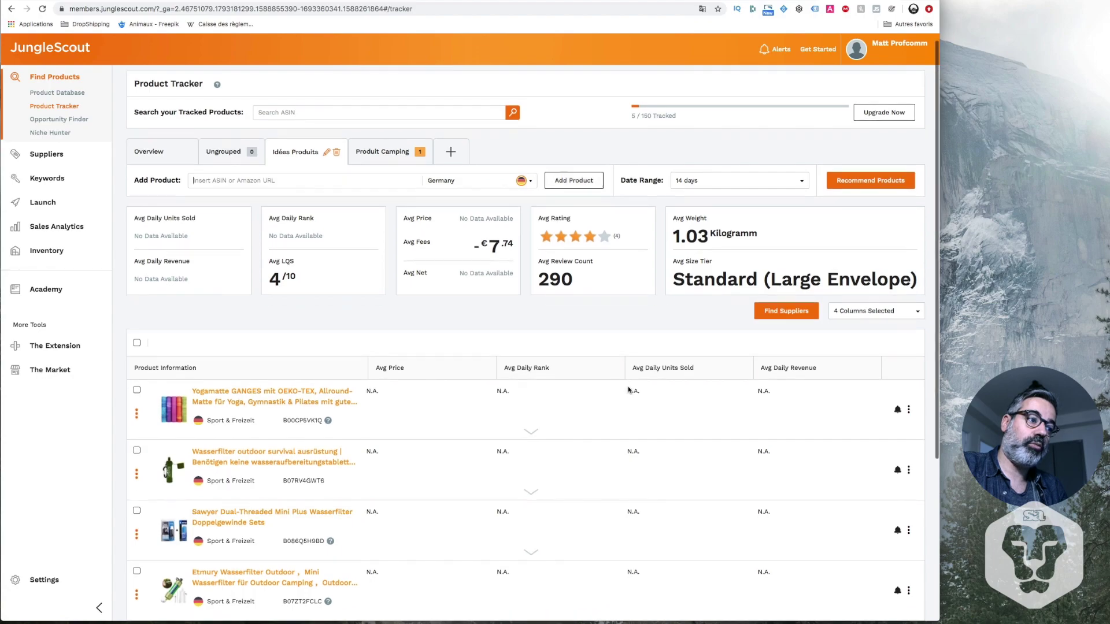
pyautogui.scroll(-1, 619, 449)
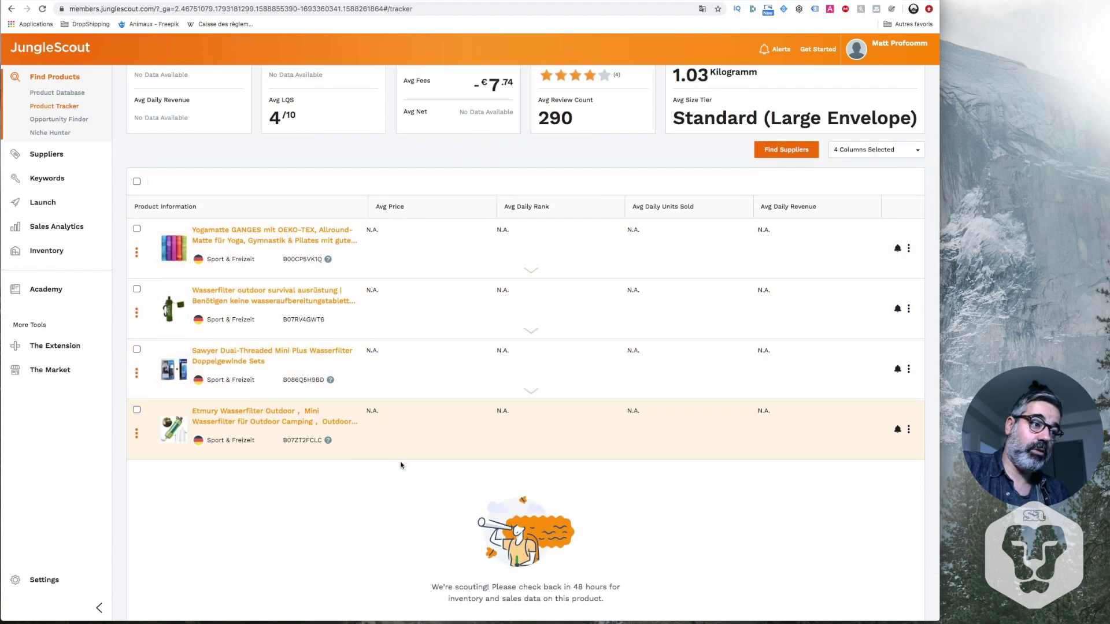
pyautogui.scroll(-2, 474, 520)
pyautogui.click(530, 568)
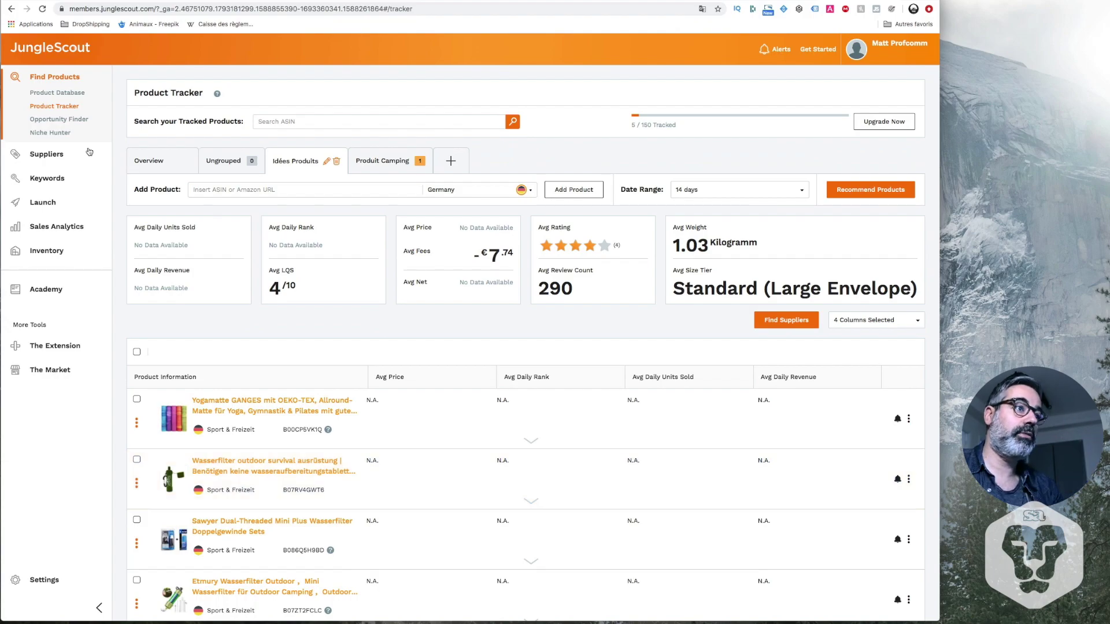
# Set up the Opportunity Finder for Germany with the Sport & Freizeit category and the included keyword wasserfilter.
pyautogui.click(81, 120)
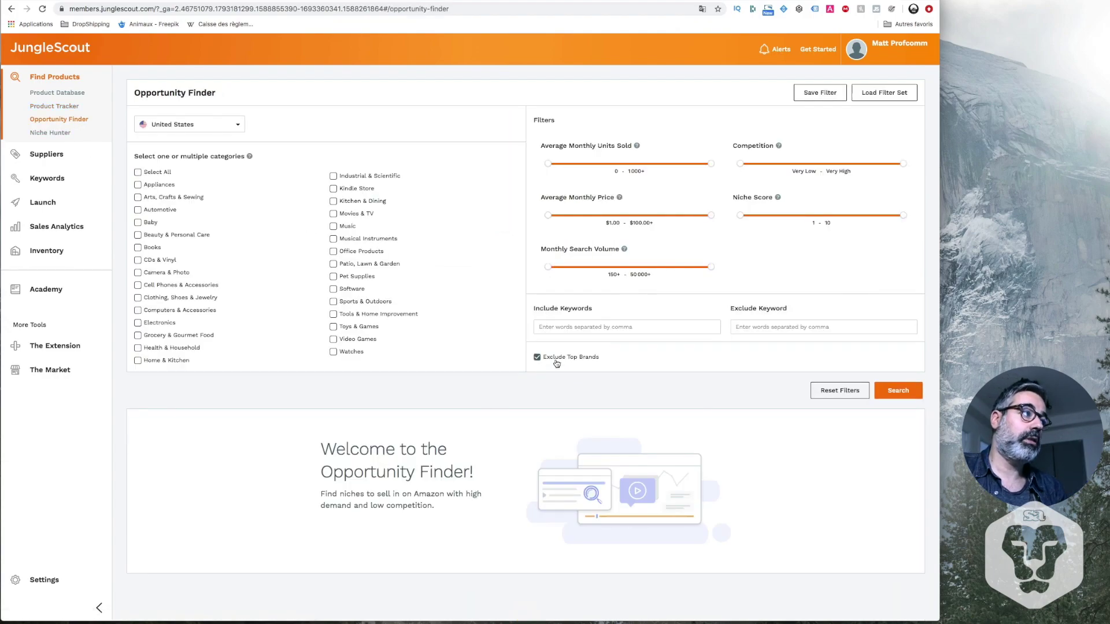
pyautogui.click(180, 126)
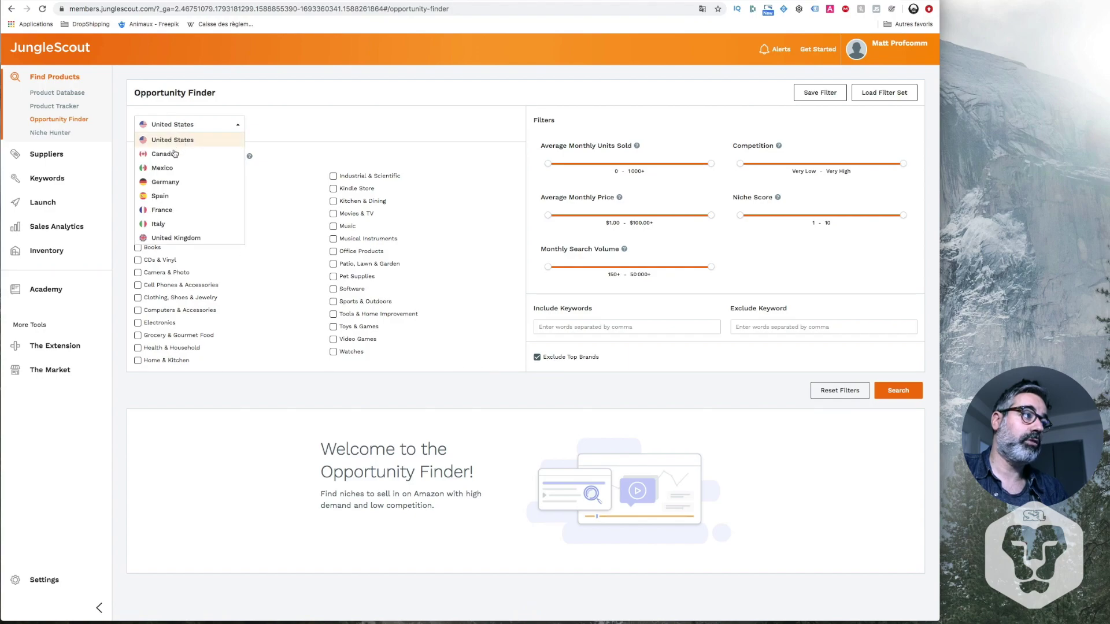
pyautogui.click(165, 182)
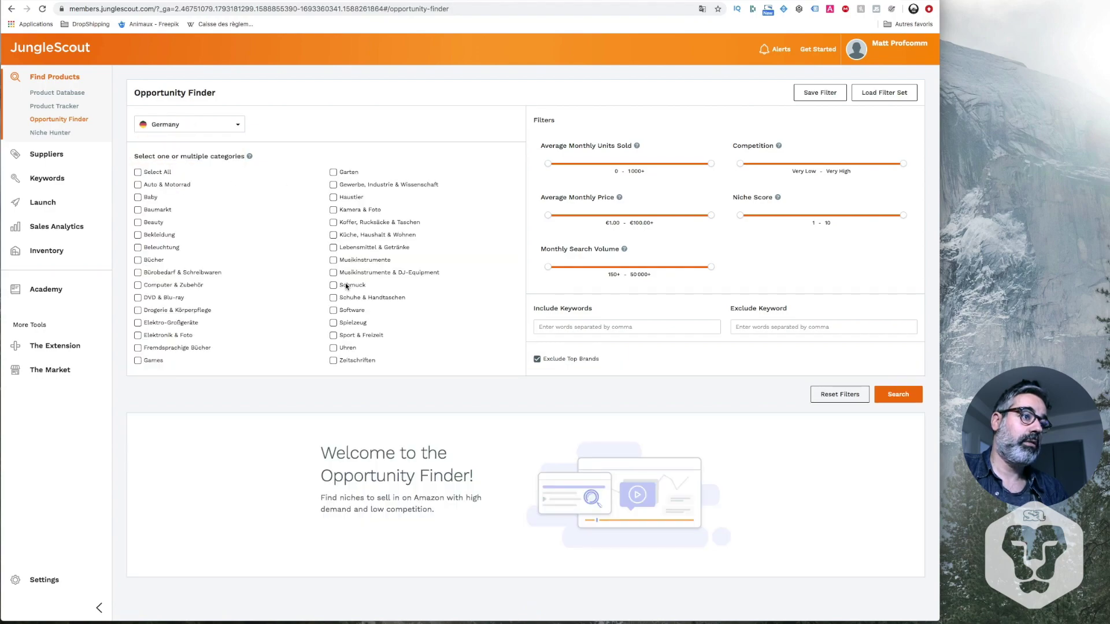
pyautogui.click(333, 335)
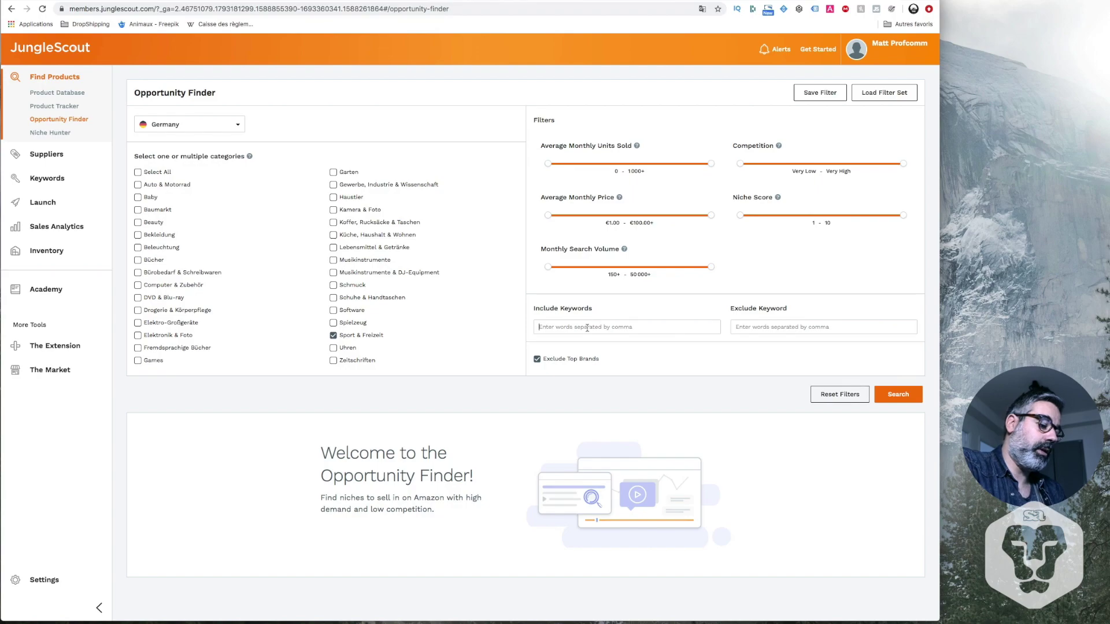
pyautogui.click(586, 328)
pyautogui.write('wasser')
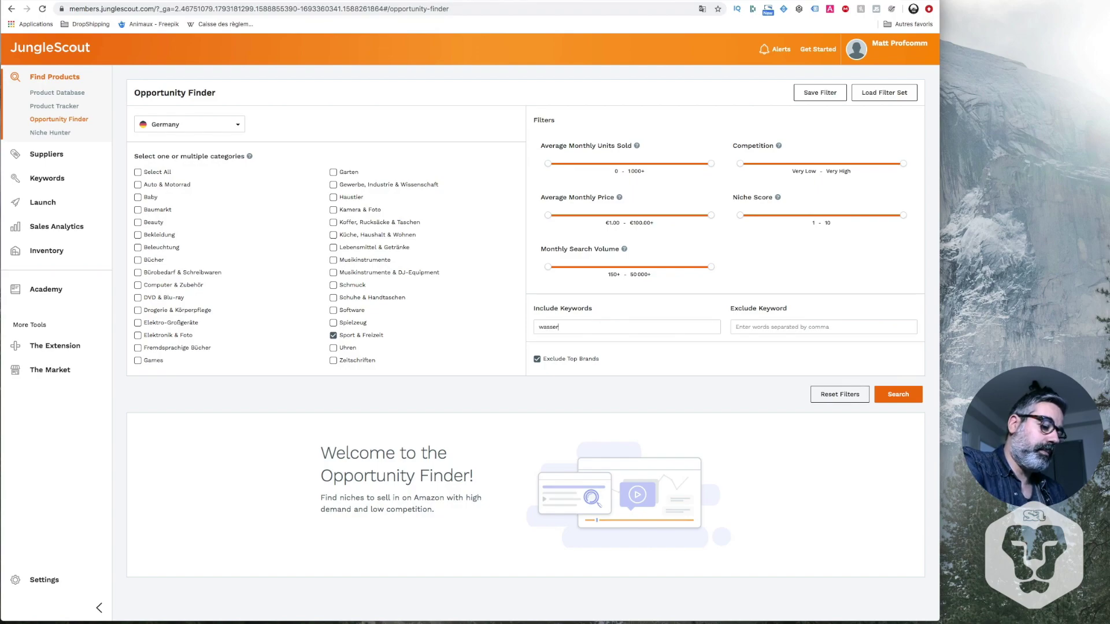
pyautogui.write('filter')
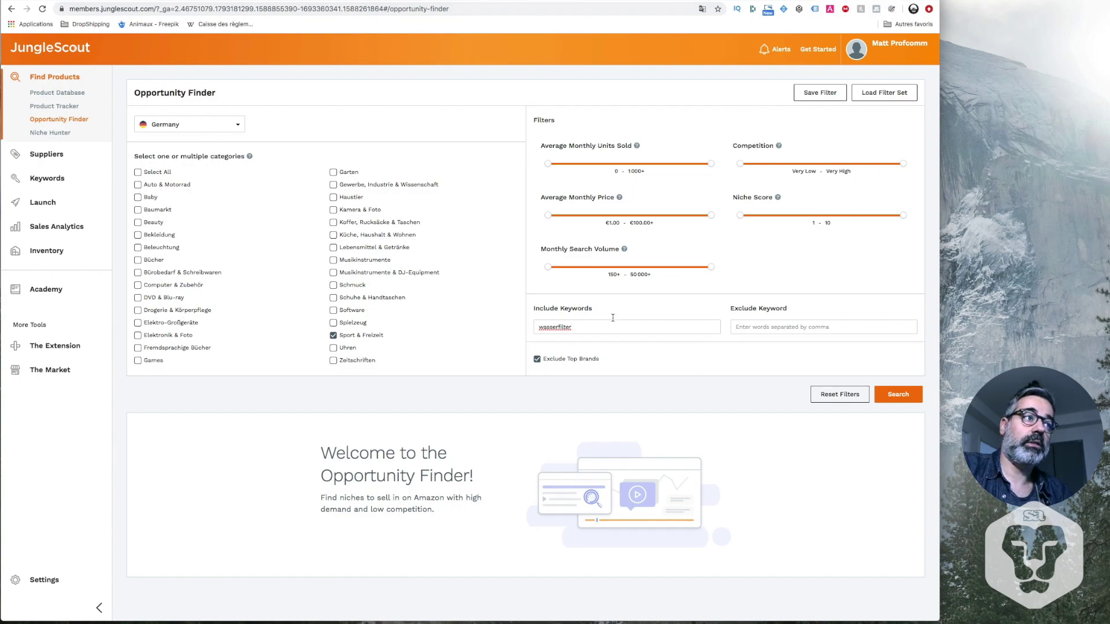
# Filter the Opportunity Finder to an average monthly price of €19 to €64 and average monthly units sold of about 95 to 577.
pyautogui.moveTo(546, 214); pyautogui.dragTo(577, 218)
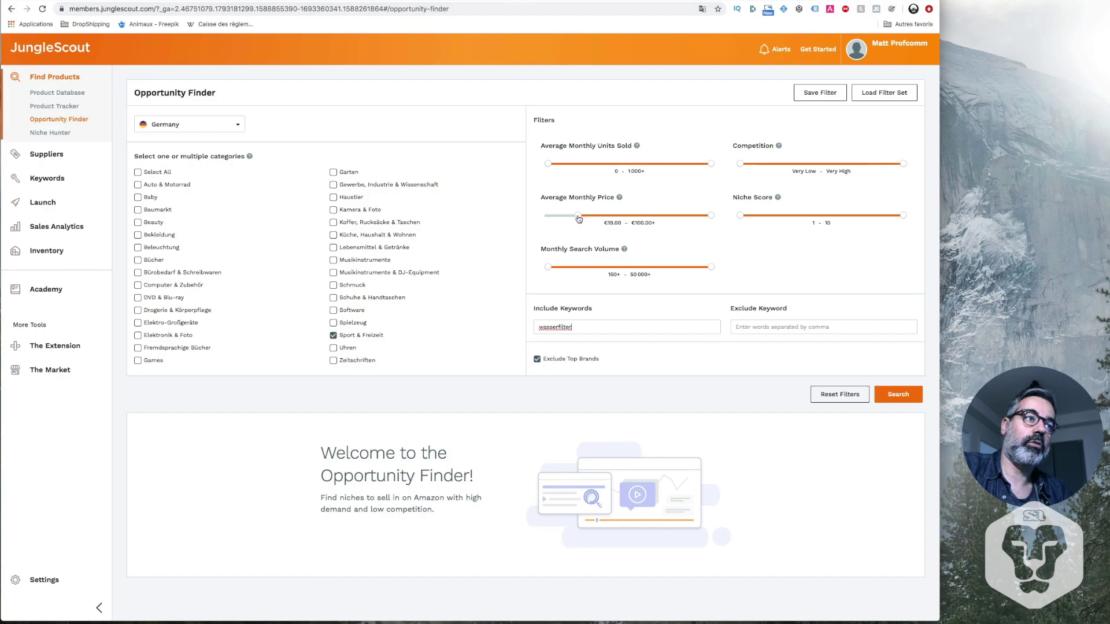
pyautogui.moveTo(711, 215); pyautogui.dragTo(659, 221)
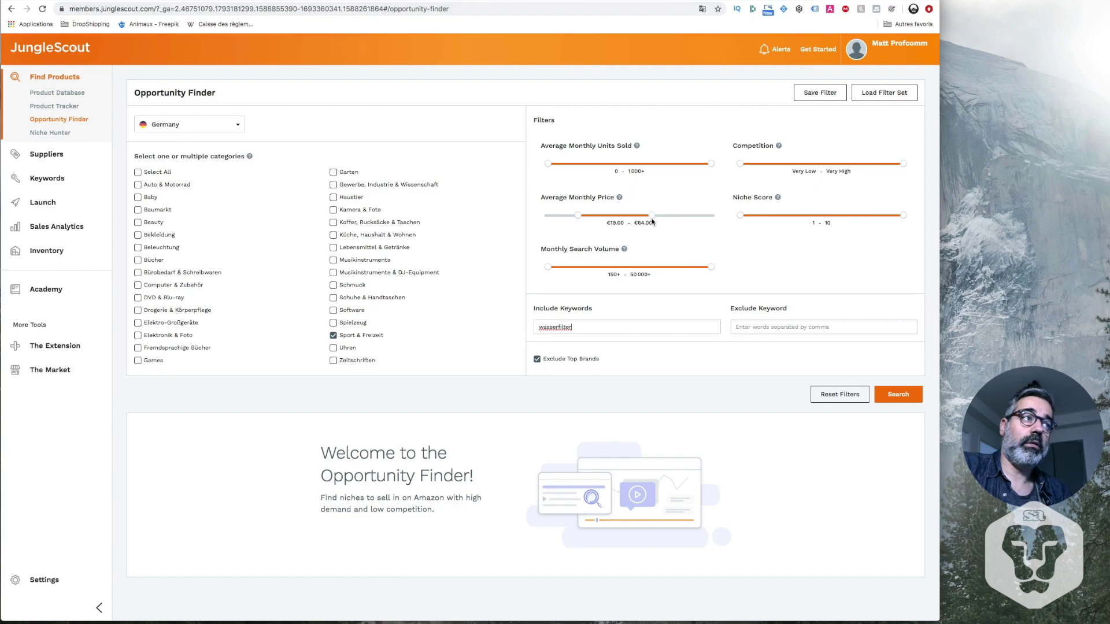
pyautogui.moveTo(549, 165); pyautogui.dragTo(564, 167)
pyautogui.moveTo(711, 164); pyautogui.dragTo(646, 169)
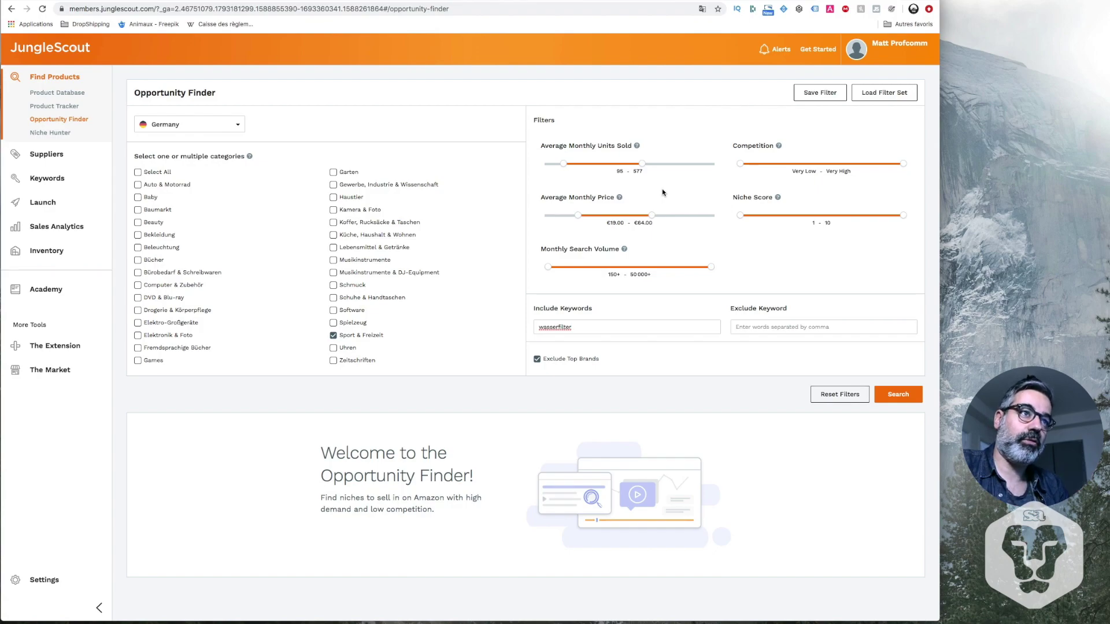
# Limit competition to Low through High and the niche score to 4 through 10, and run the Opportunity Finder search.
pyautogui.moveTo(741, 166); pyautogui.dragTo(774, 168)
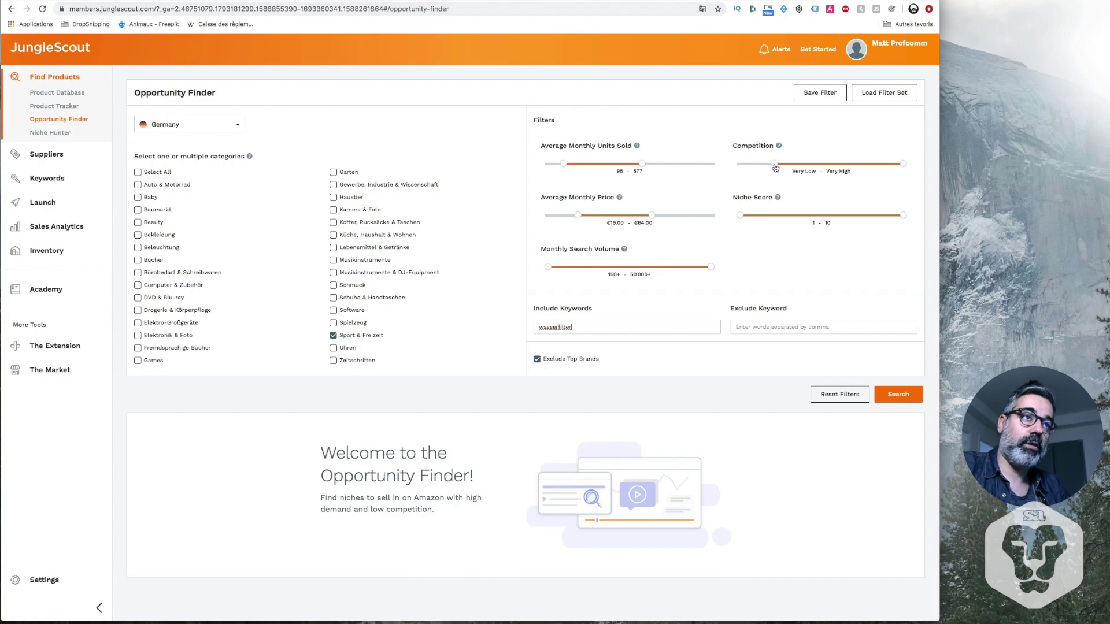
pyautogui.moveTo(775, 168); pyautogui.dragTo(784, 167)
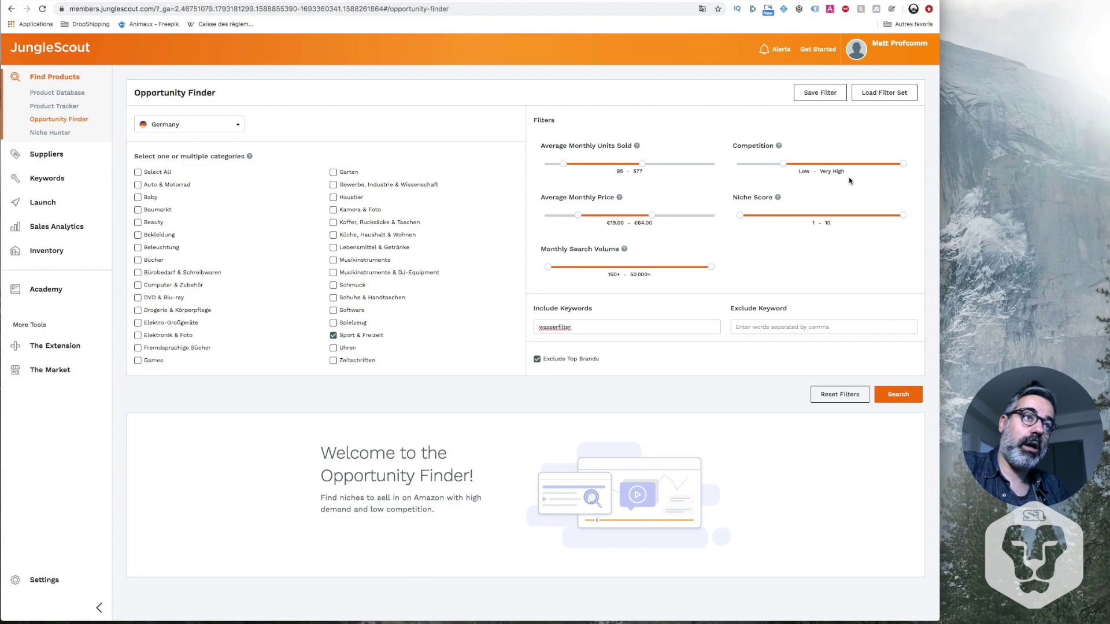
pyautogui.moveTo(905, 165); pyautogui.dragTo(849, 167)
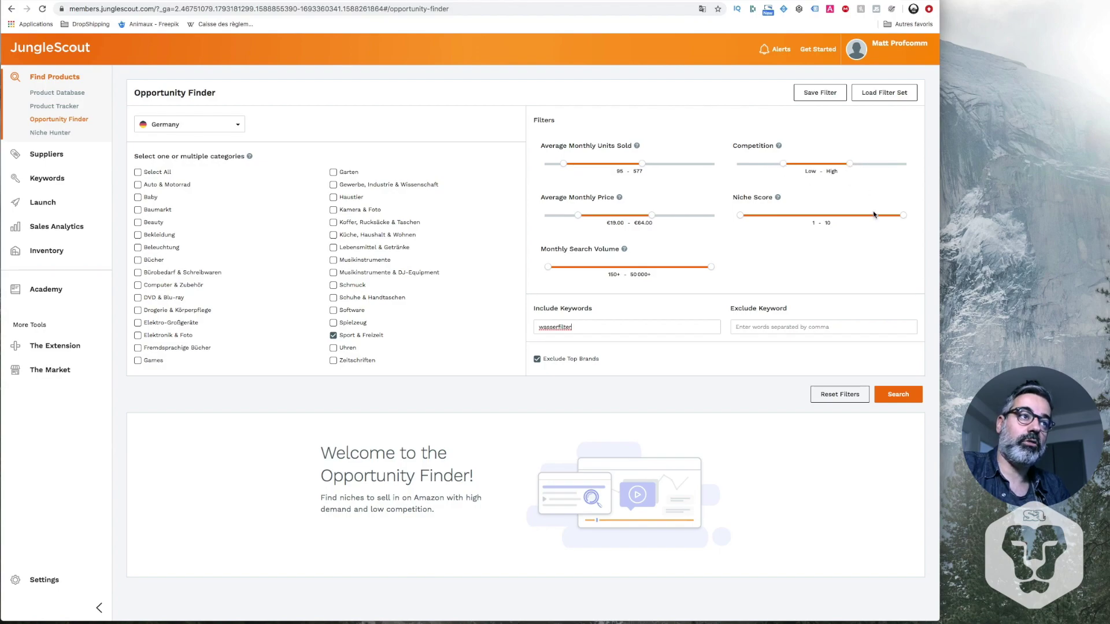
pyautogui.moveTo(742, 216); pyautogui.dragTo(790, 219)
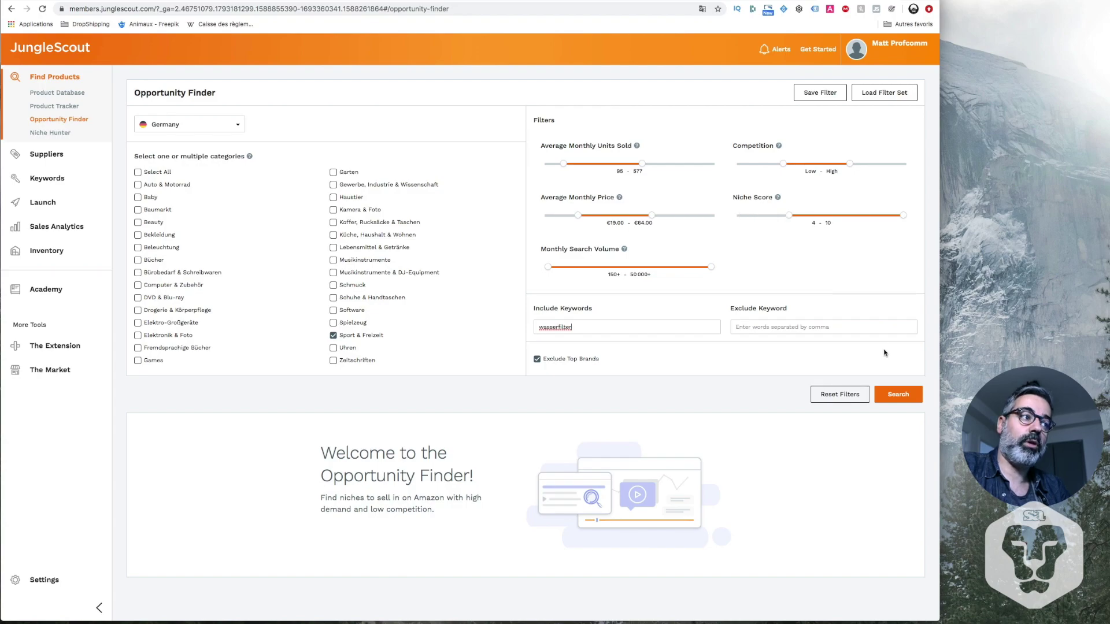
pyautogui.click(898, 398)
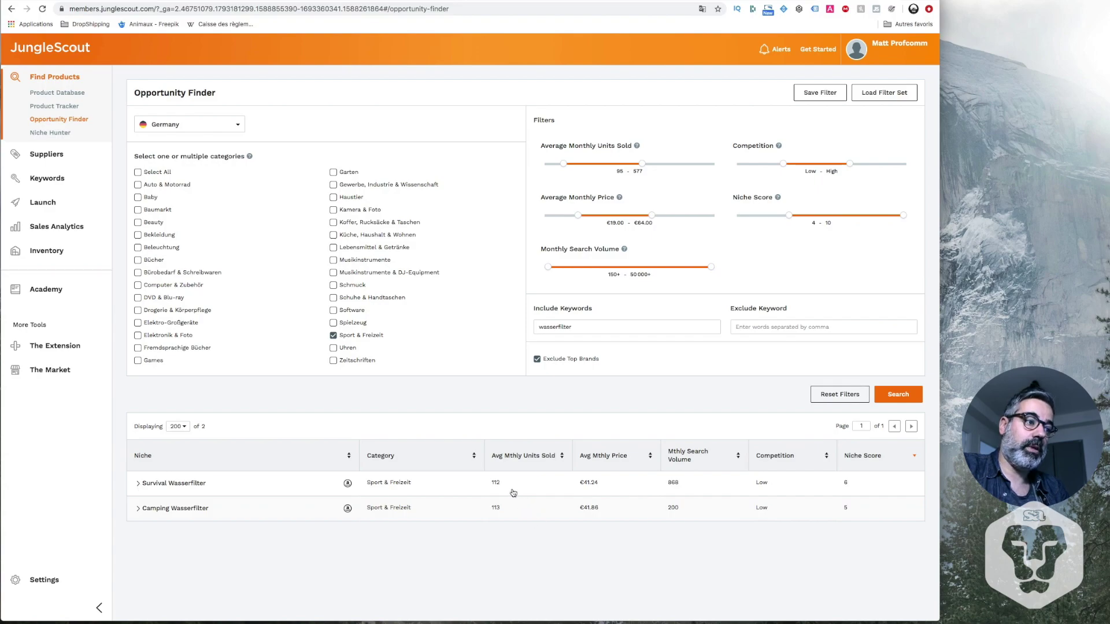
# Expand the Survival Wasserfilter niche and examine its monthly Average Units Sold history.
pyautogui.moveTo(517, 459)
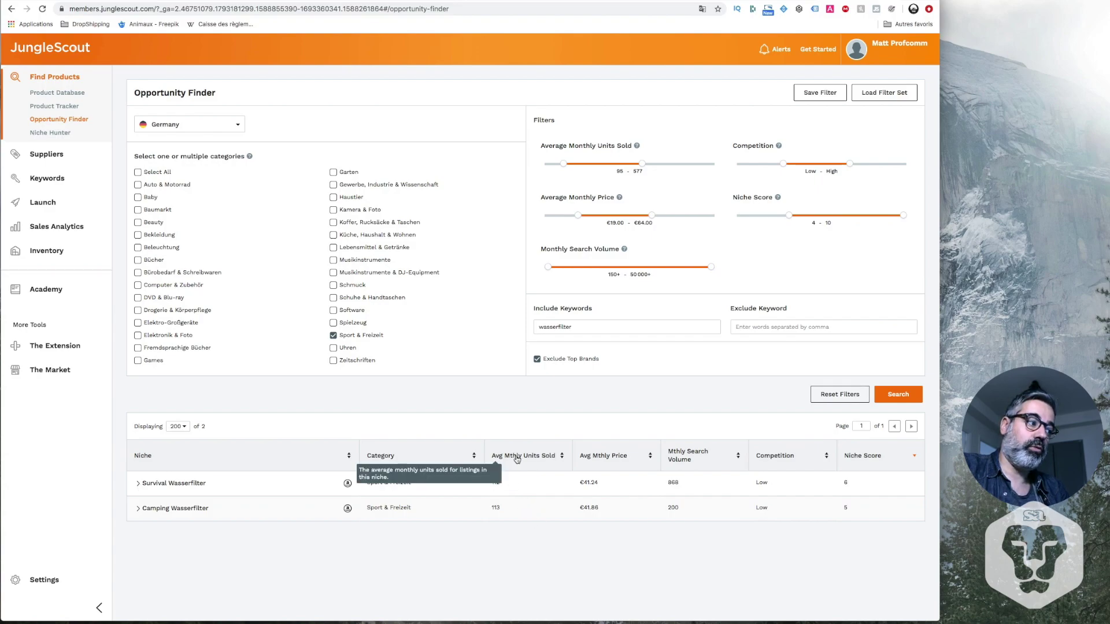
pyautogui.click(137, 484)
pyautogui.scroll(-4, 462, 463)
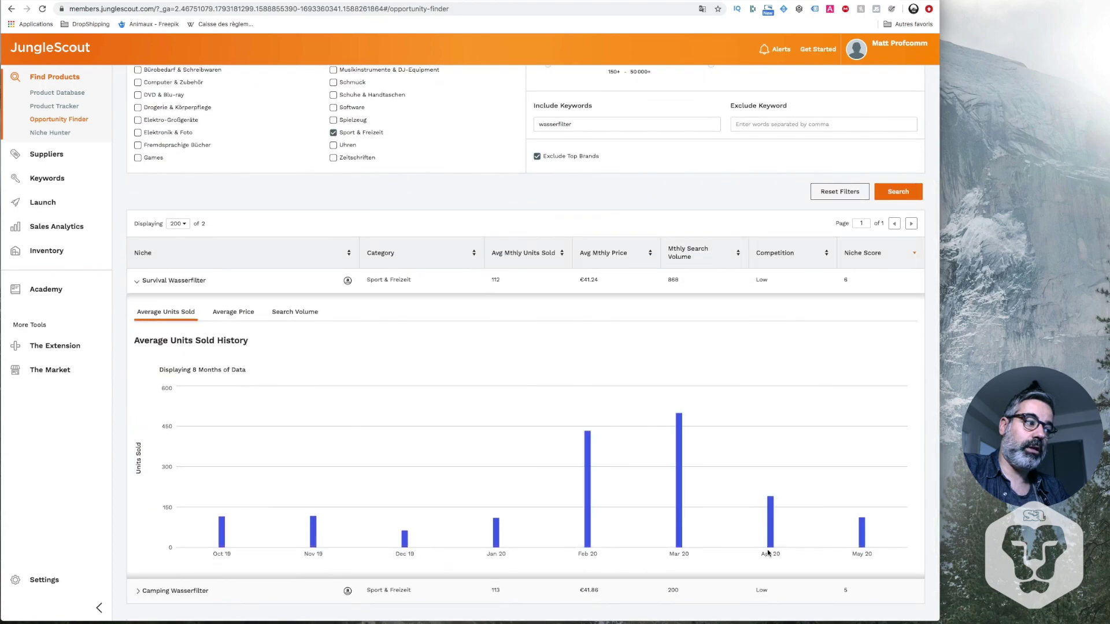
pyautogui.moveTo(412, 539)
pyautogui.moveTo(603, 530)
pyautogui.moveTo(662, 526)
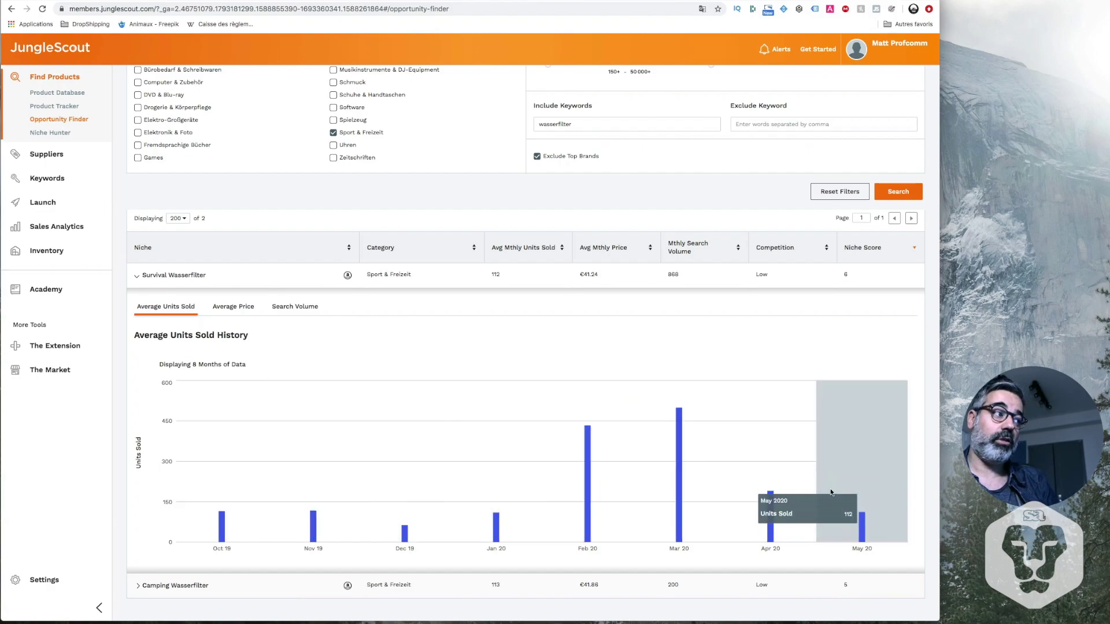
pyautogui.scroll(-1, 821, 497)
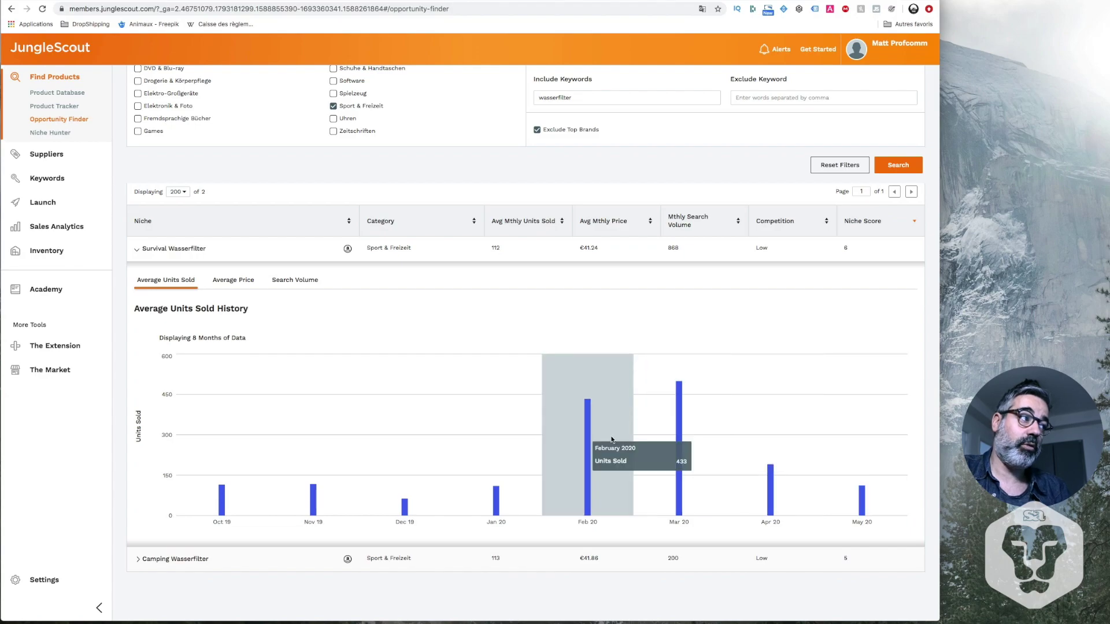
# Examine the Average Price history of the Survival Wasserfilter niche month by month.
pyautogui.click(250, 282)
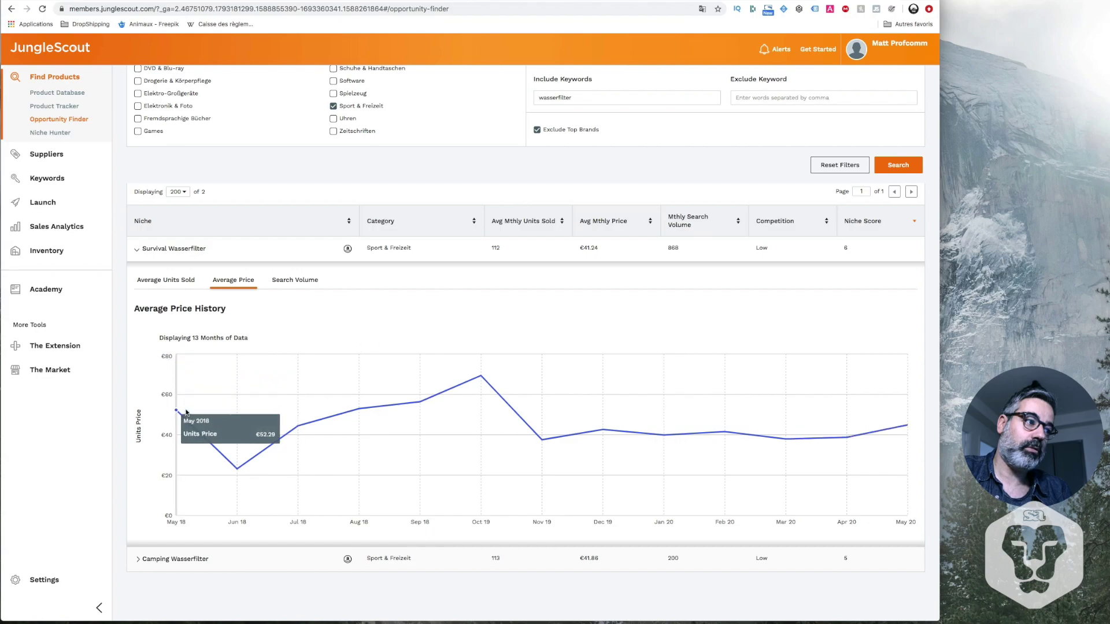
pyautogui.moveTo(259, 450)
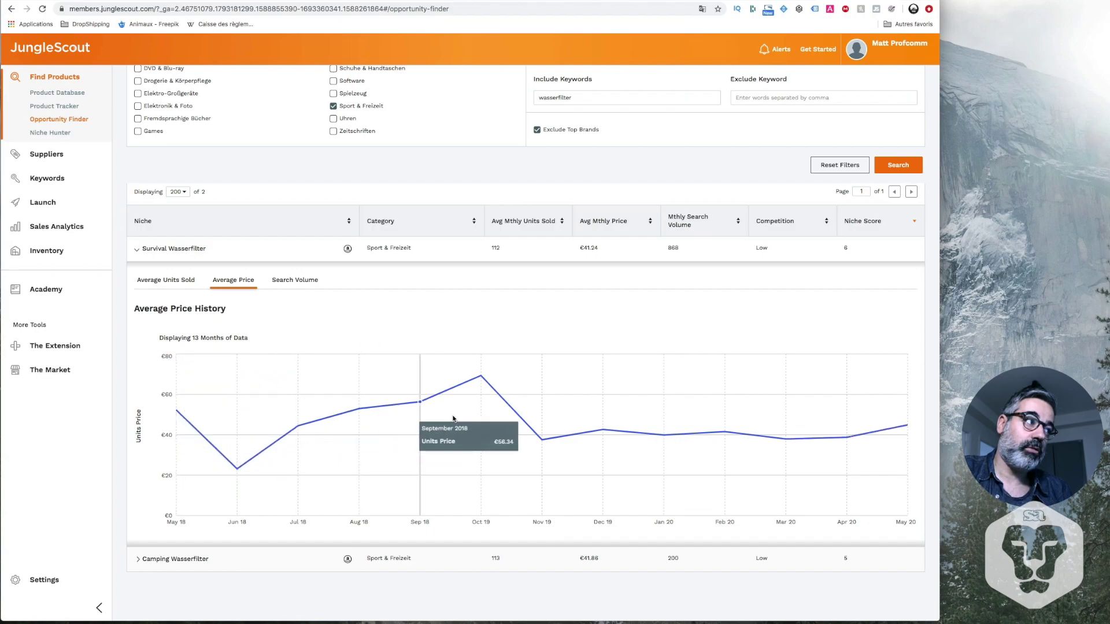
pyautogui.moveTo(514, 430)
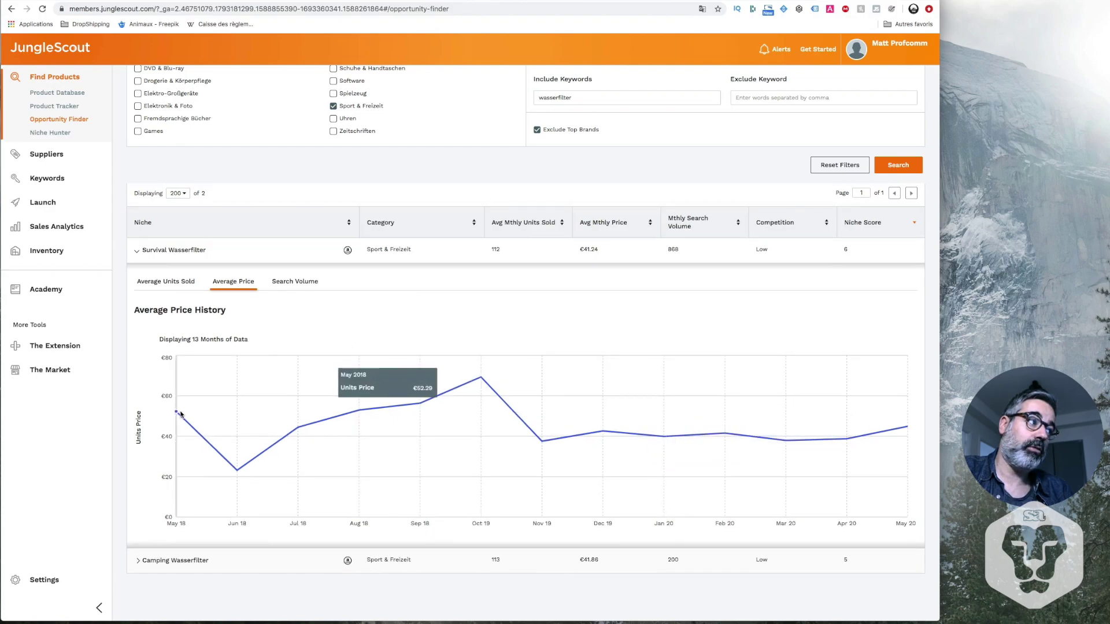
pyautogui.moveTo(485, 415)
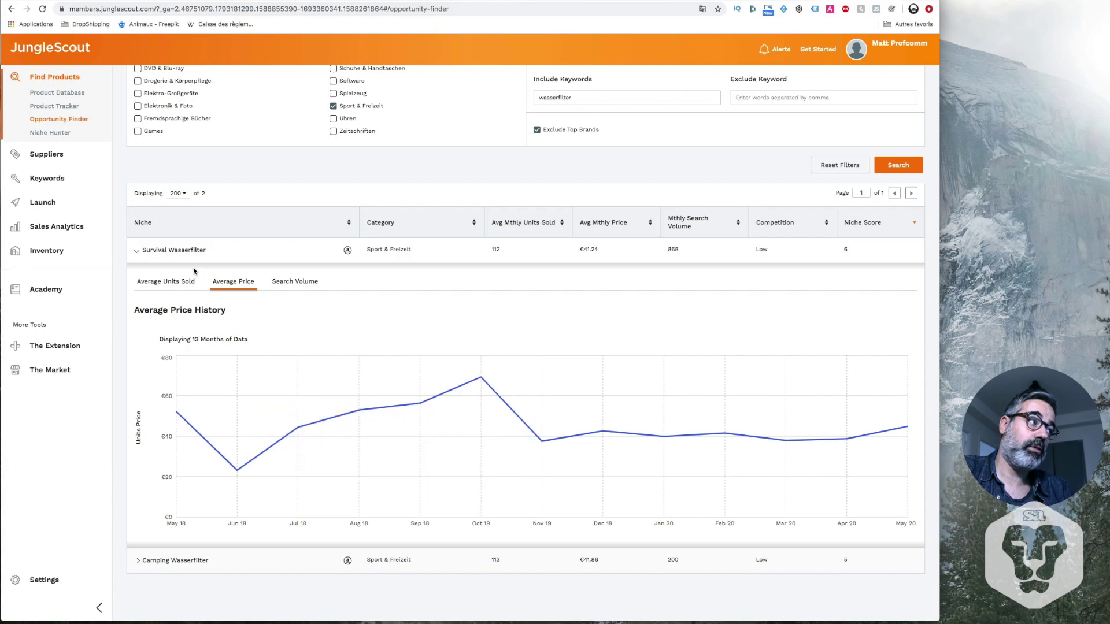
# Copy the niche name Survival Wasserfilter, search for it on Amazon.de and look over the product results.
pyautogui.moveTo(209, 251); pyautogui.dragTo(146, 255)
pyautogui.hotkey('ctrl', 'c')
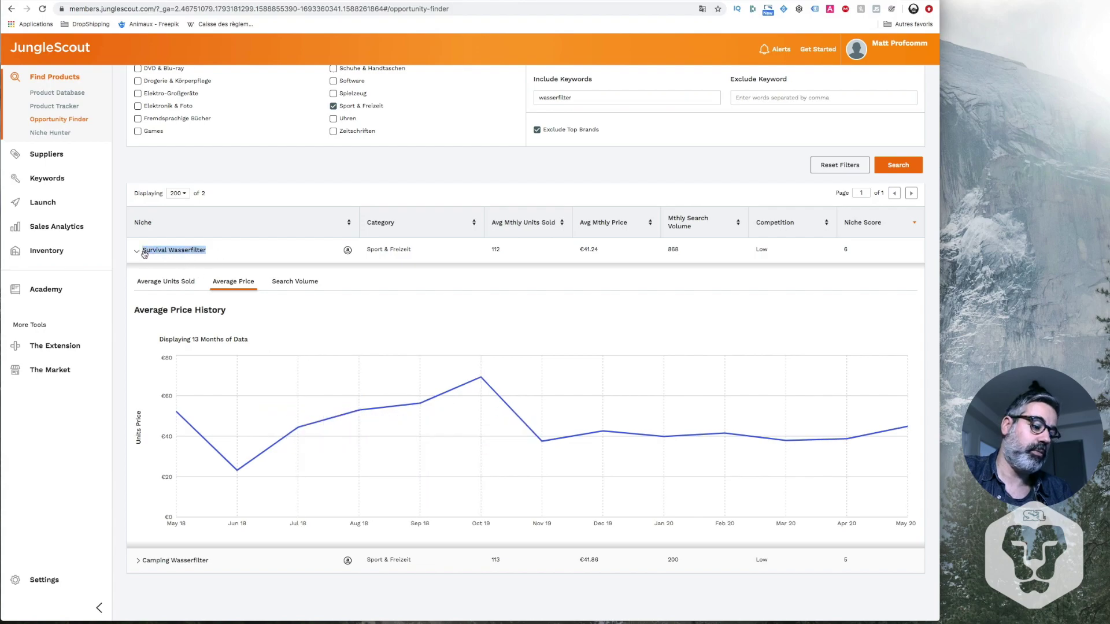
pyautogui.click(141, 252)
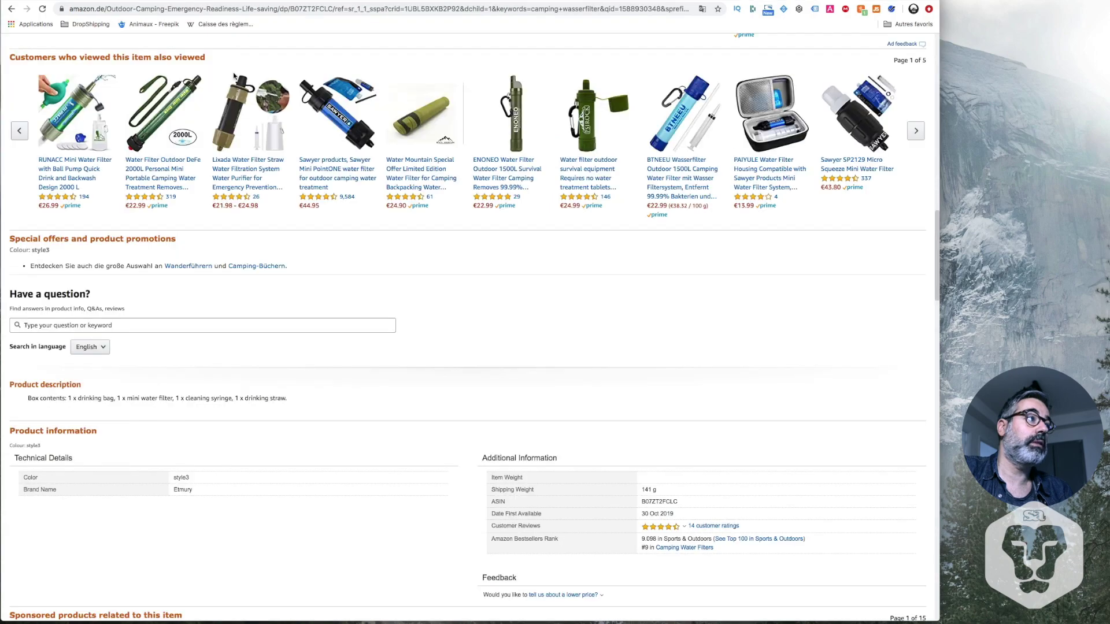
pyautogui.scroll(10, 221, 51)
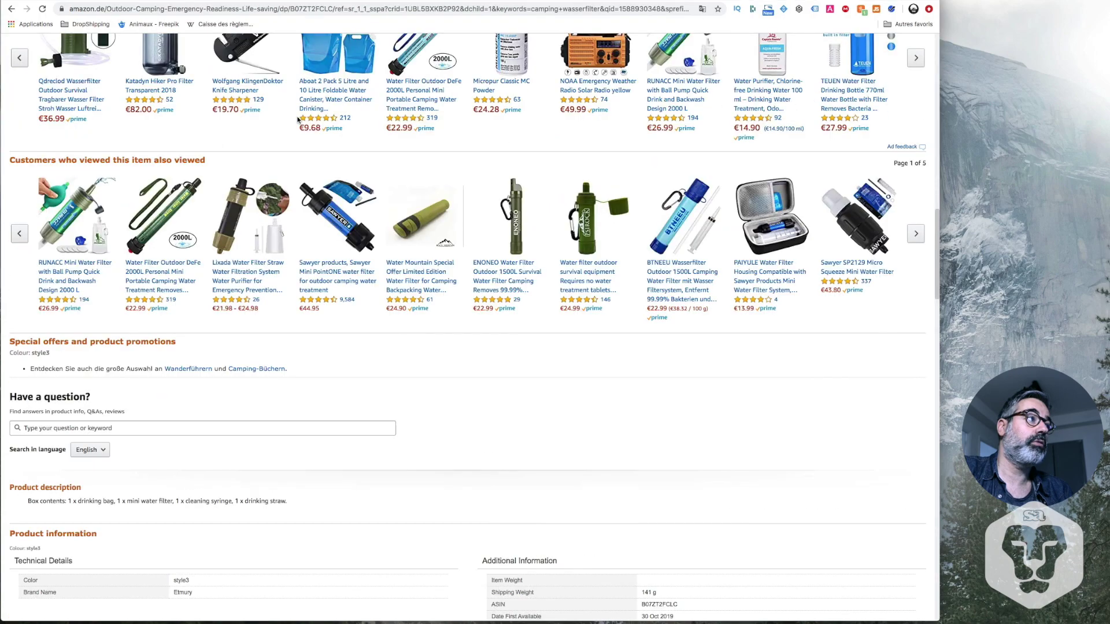
pyautogui.tripleClick(221, 51)
pyautogui.hotkey('ctrl', 'v')
pyautogui.press('Return')
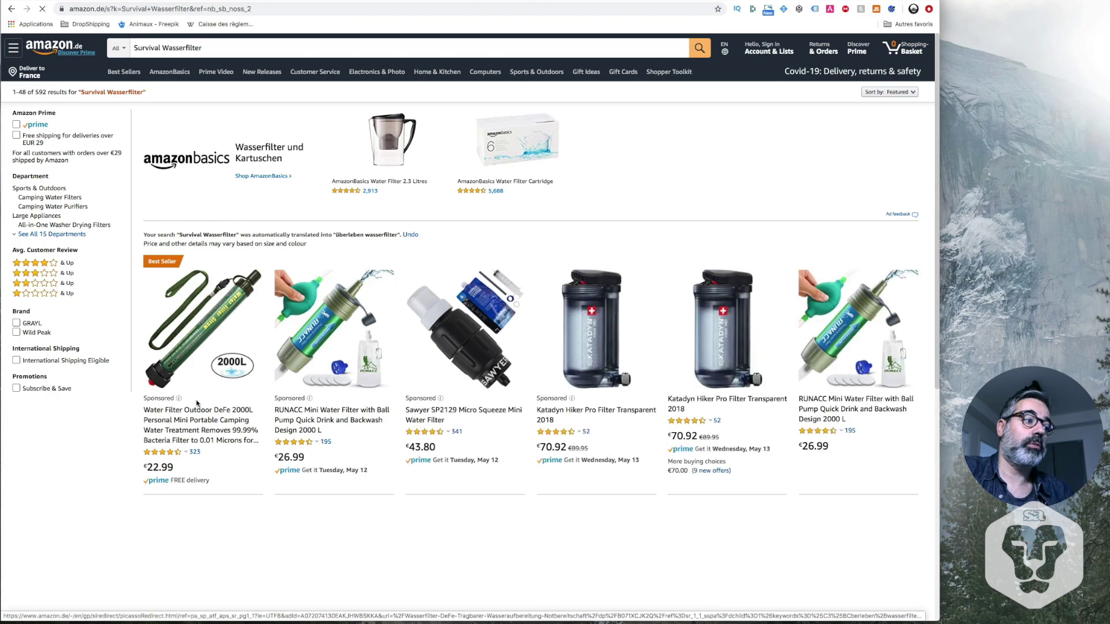
pyautogui.scroll(-3, 635, 338)
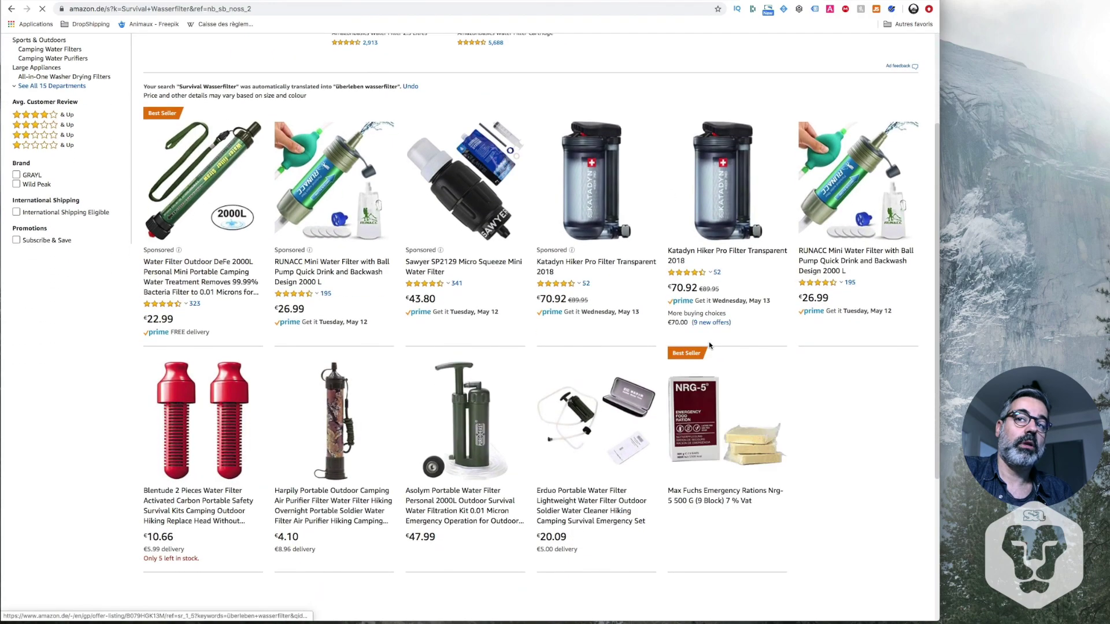
pyautogui.scroll(3, 665, 339)
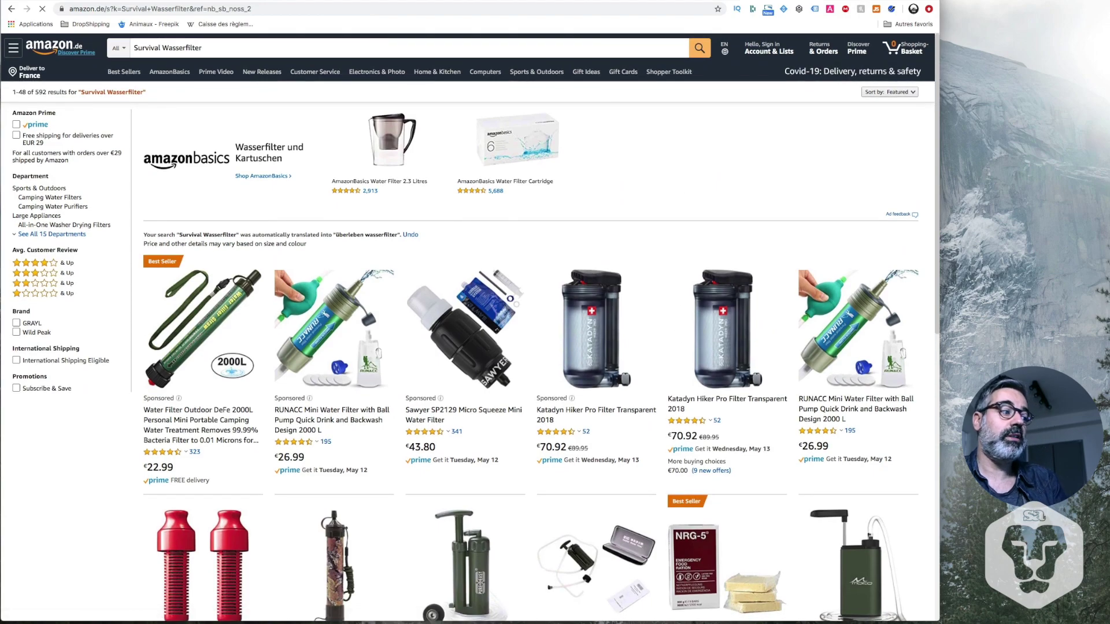
# Switch back to Jungle Scout and set up the Niche Hunter for Germany with the Sport & Freizeit category.
pyautogui.hotkey('ctrl', 'Tab')
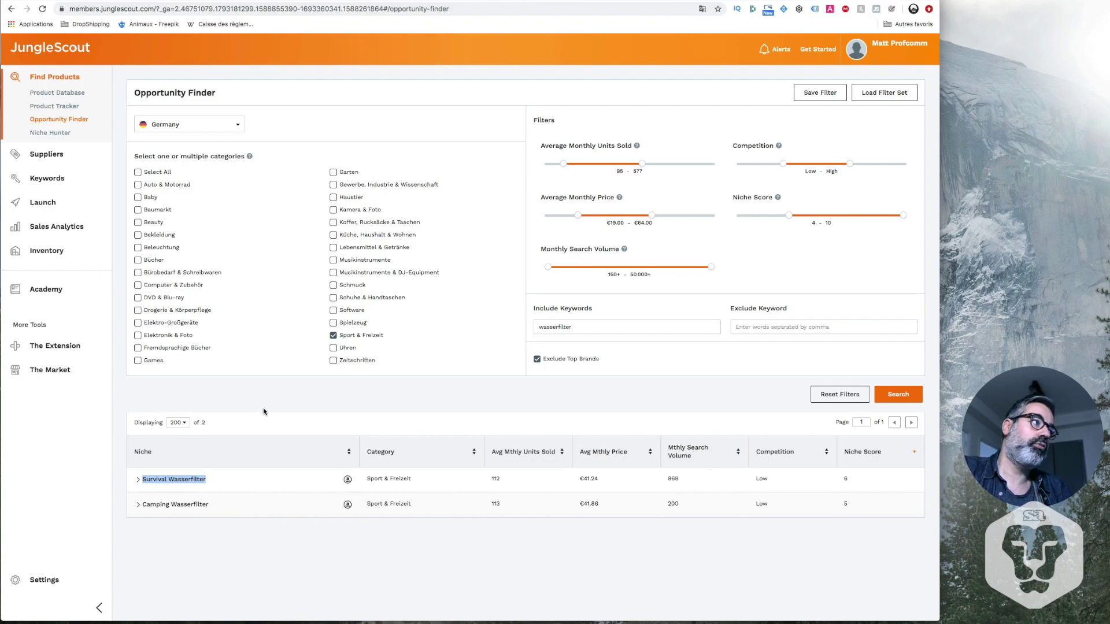
pyautogui.click(51, 133)
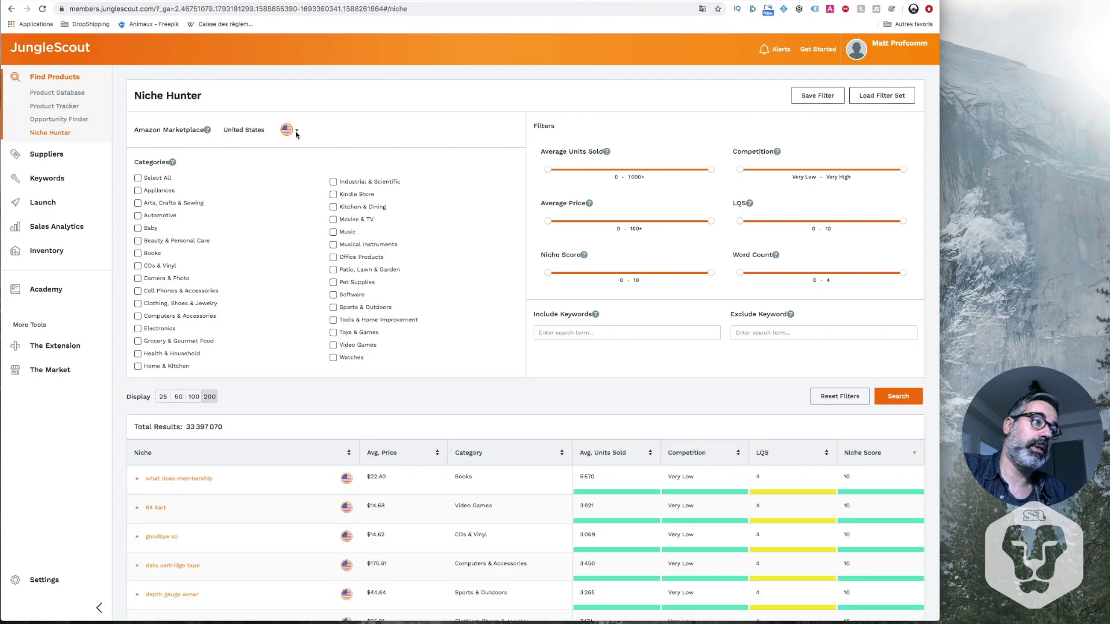
pyautogui.click(296, 131)
pyautogui.click(291, 183)
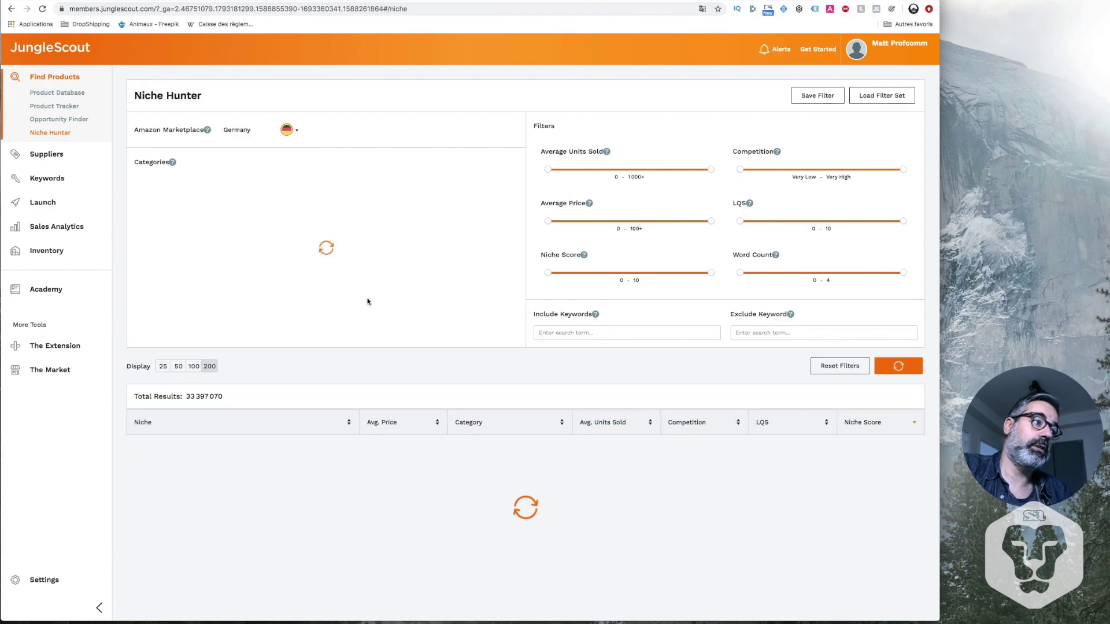
pyautogui.click(333, 339)
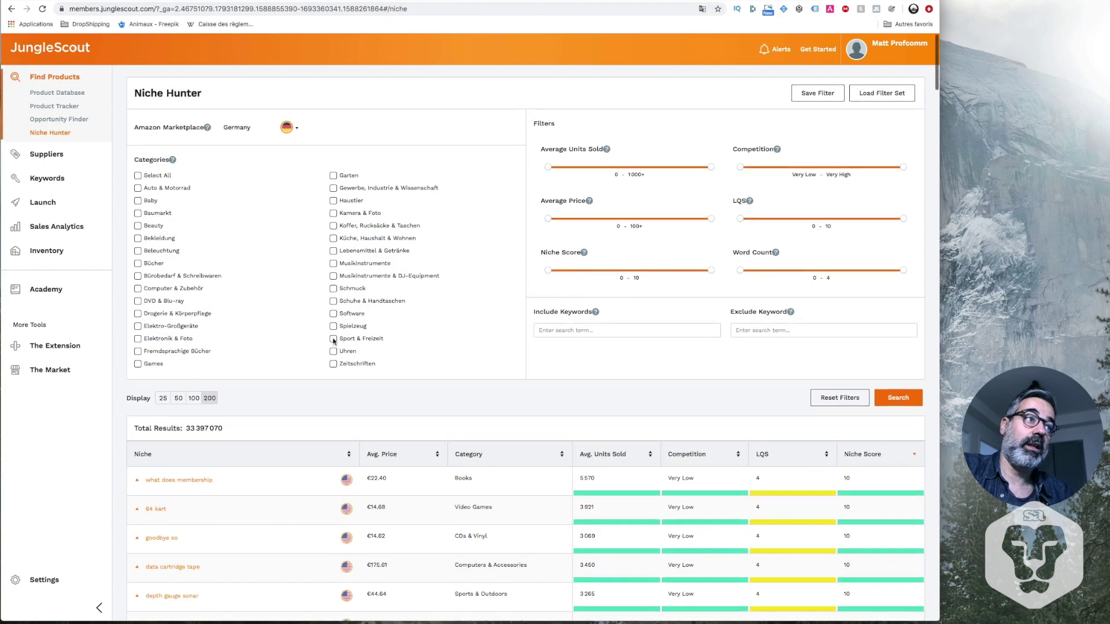
# Filter the Niche Hunter to average units sold of 98 to 553 and competition from Low to High.
pyautogui.moveTo(549, 167)
pyautogui.mouseDown()
pyautogui.moveTo(585, 168)
pyautogui.moveTo(564, 168)
pyautogui.mouseUp()
pyautogui.moveTo(711, 166); pyautogui.dragTo(638, 169)
pyautogui.moveTo(749, 165); pyautogui.dragTo(796, 165)
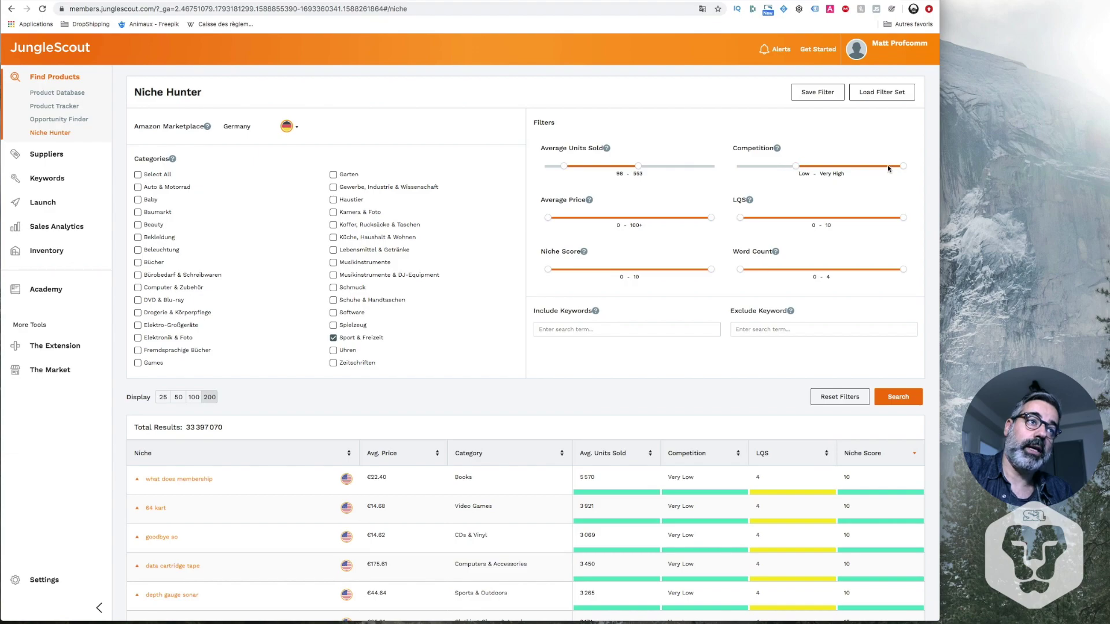
pyautogui.moveTo(903, 166); pyautogui.dragTo(852, 167)
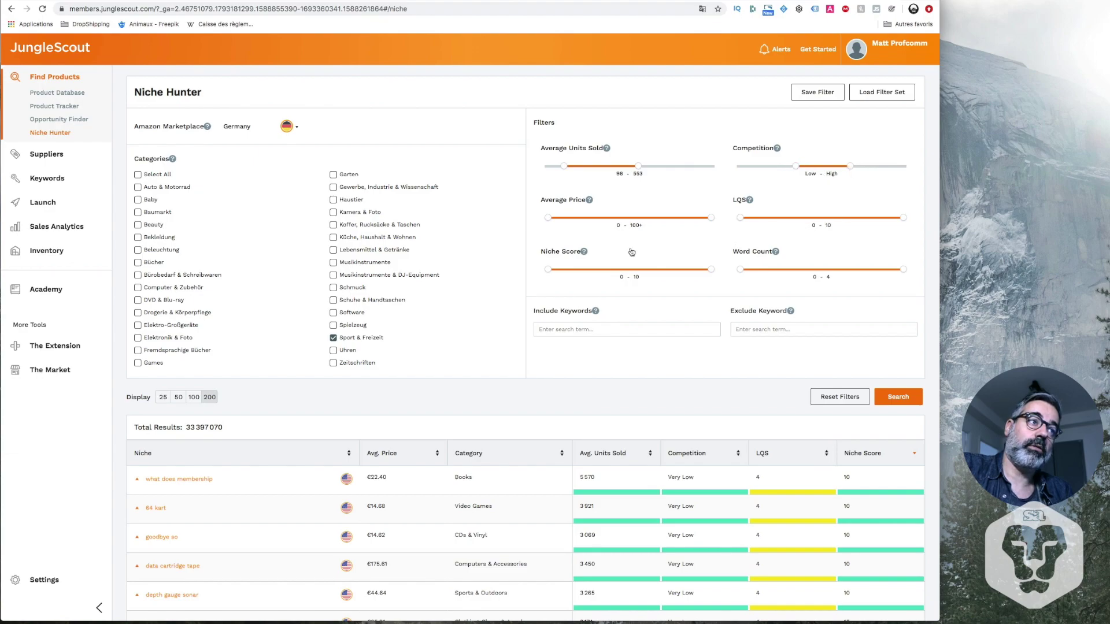
# Set the average price to 20 through 67 and the niche score to 4 through 10, and run the Niche Hunter search.
pyautogui.moveTo(549, 218); pyautogui.dragTo(585, 218)
pyautogui.moveTo(712, 219); pyautogui.dragTo(657, 218)
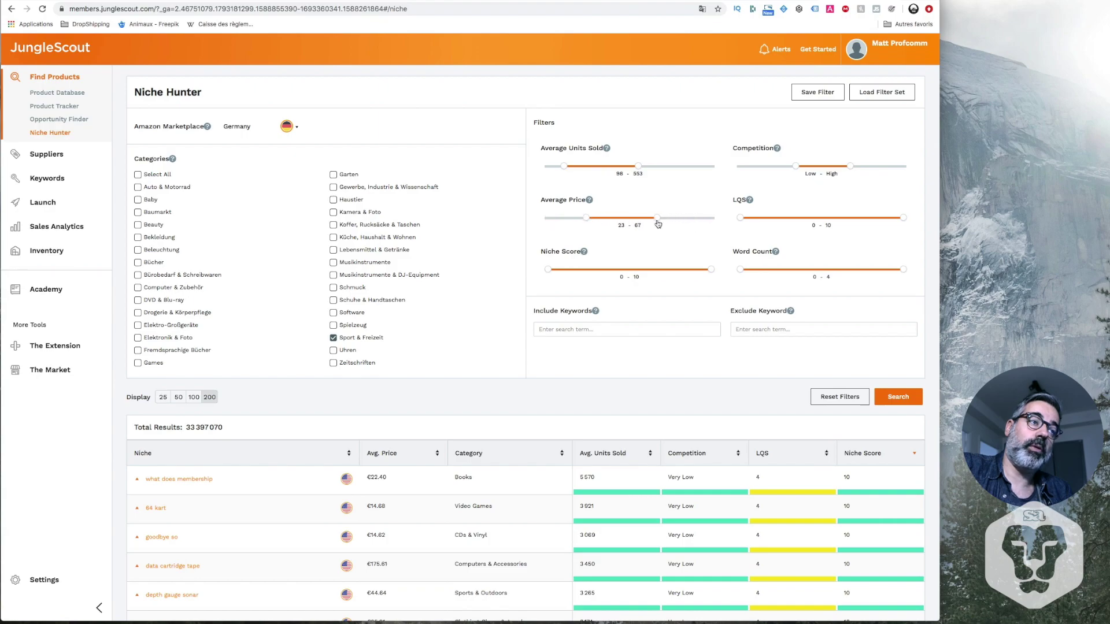
pyautogui.moveTo(584, 217); pyautogui.dragTo(579, 218)
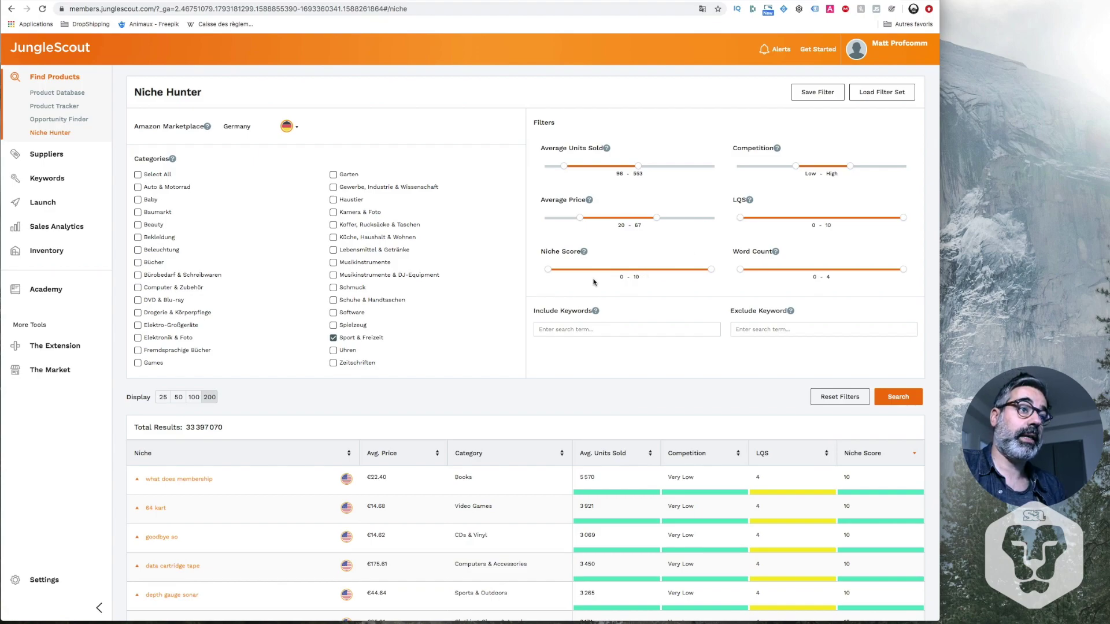
pyautogui.moveTo(549, 269); pyautogui.dragTo(608, 271)
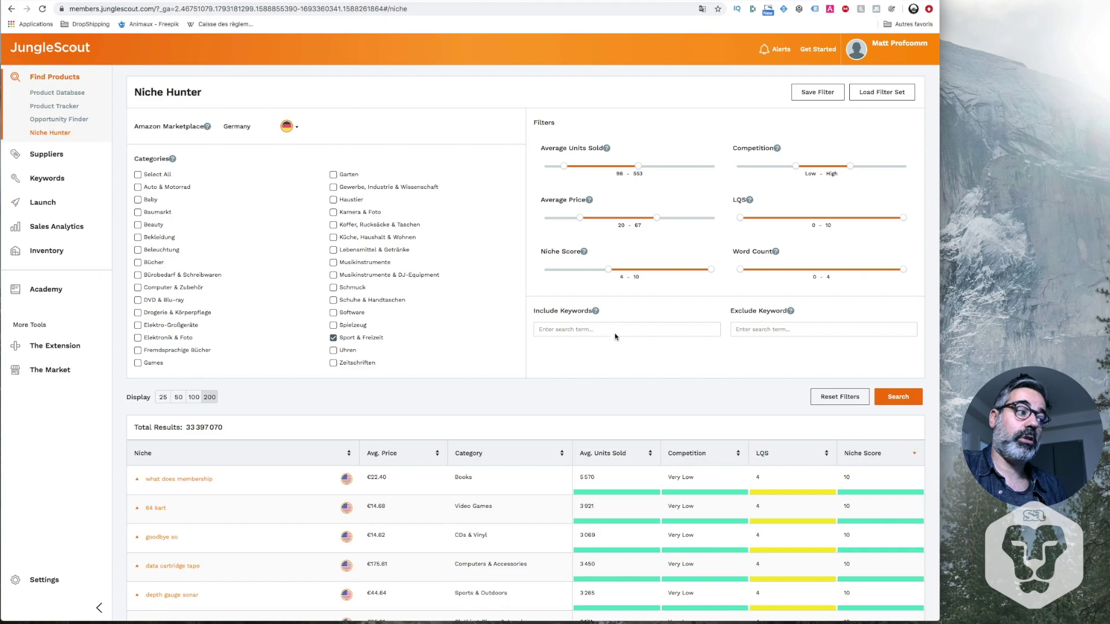
pyautogui.click(895, 408)
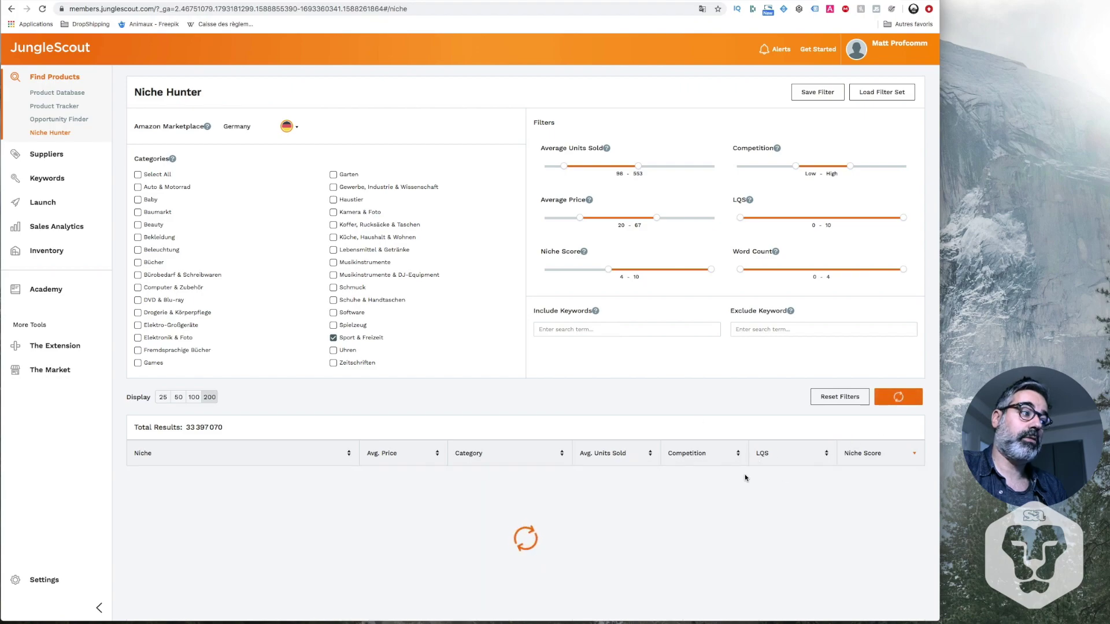
# Look over the Sport & Freizeit niches listed by the Niche Hunter, including price, units sold, competition and niche score.
pyautogui.scroll(-1, 744, 474)
pyautogui.scroll(-5, 744, 479)
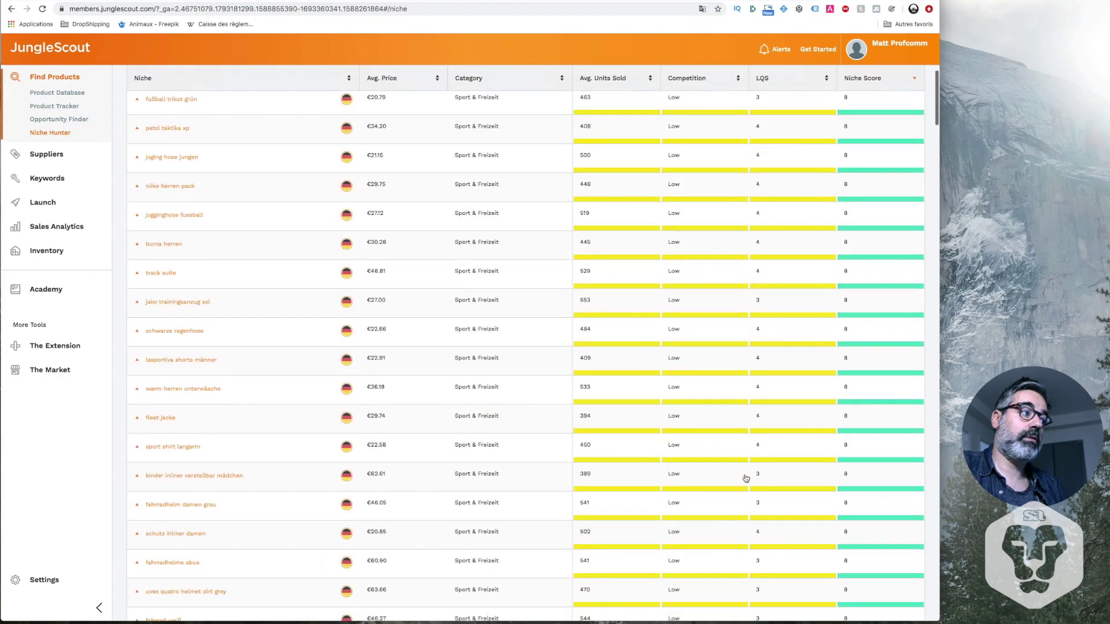
pyautogui.scroll(5, 744, 478)
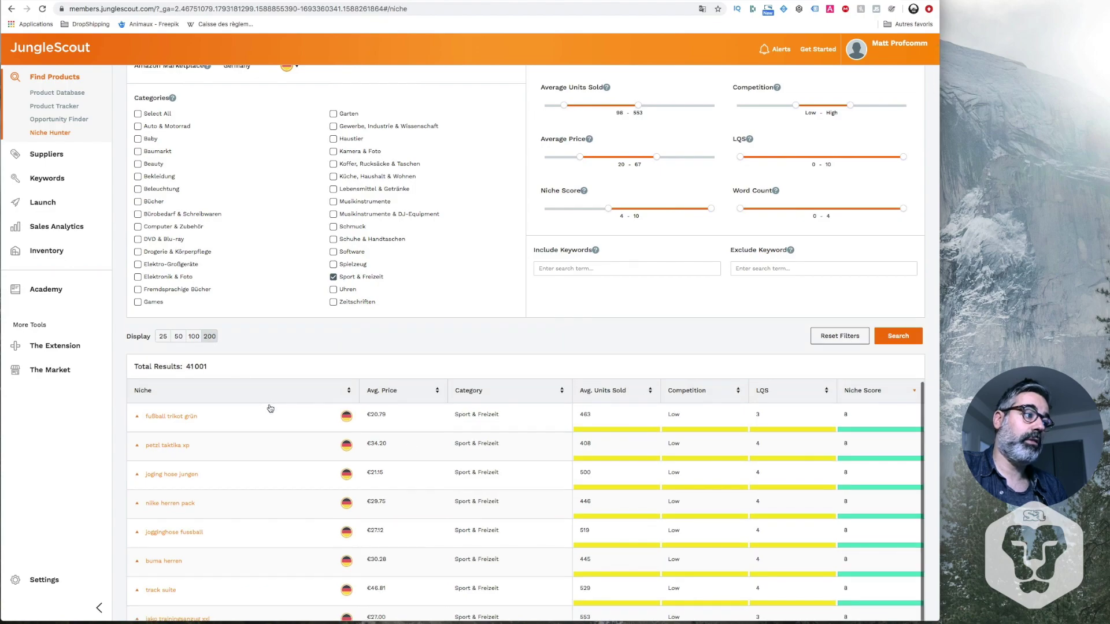
pyautogui.scroll(-2, 264, 465)
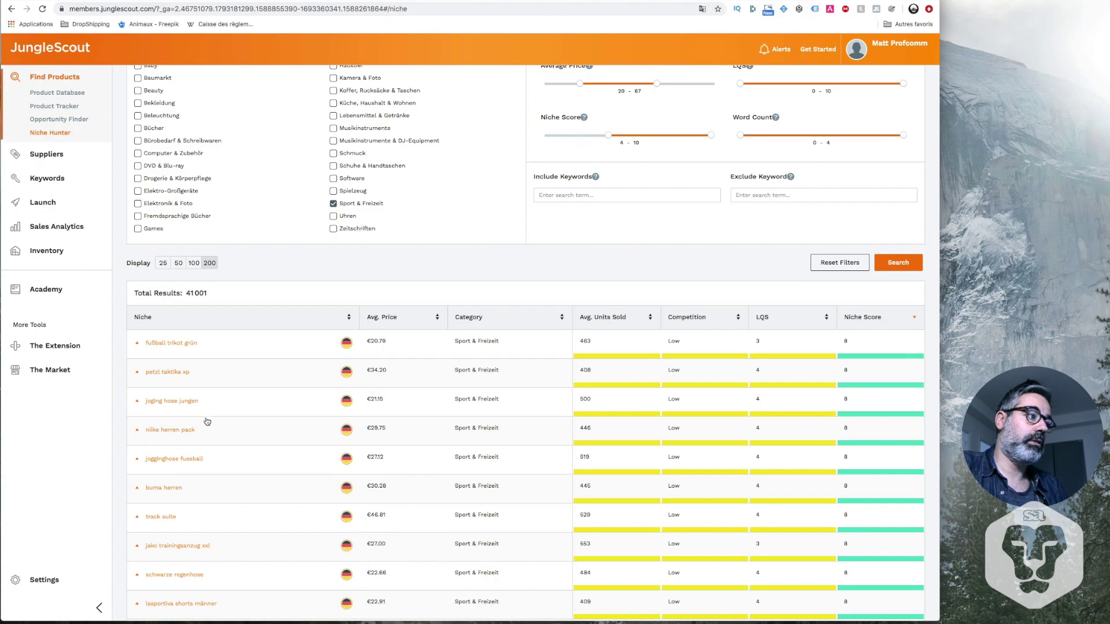
# Examine the top products of the fußball trikot grün niche in the Niche Hunter results, including price, sales and competition.
pyautogui.moveTo(205, 343); pyautogui.dragTo(144, 344)
pyautogui.scroll(-7, 326, 333)
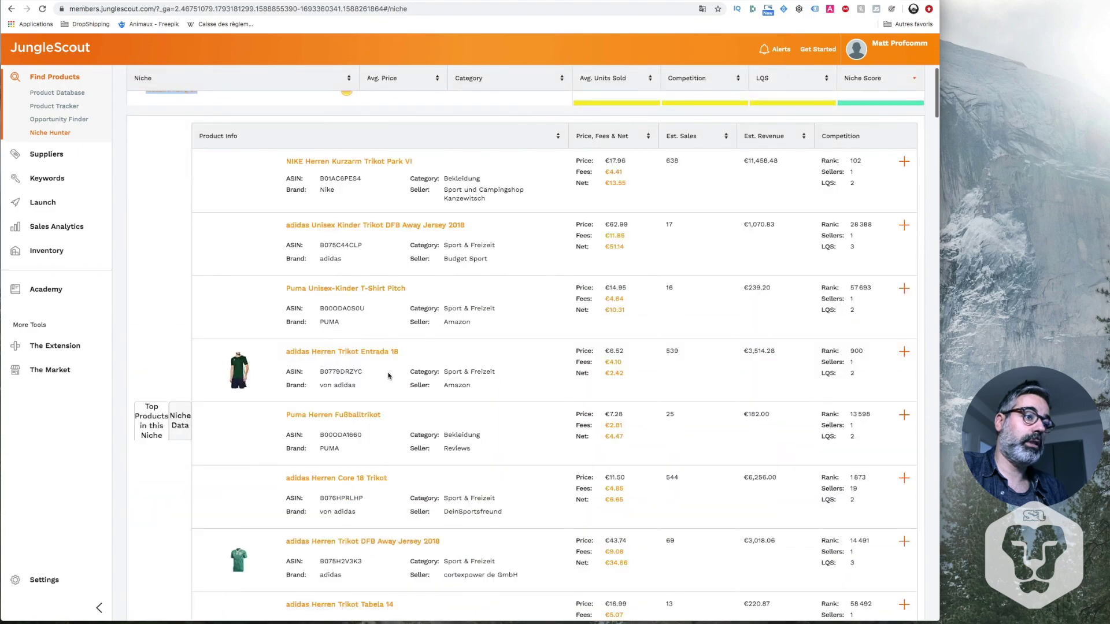
pyautogui.scroll(5, 388, 374)
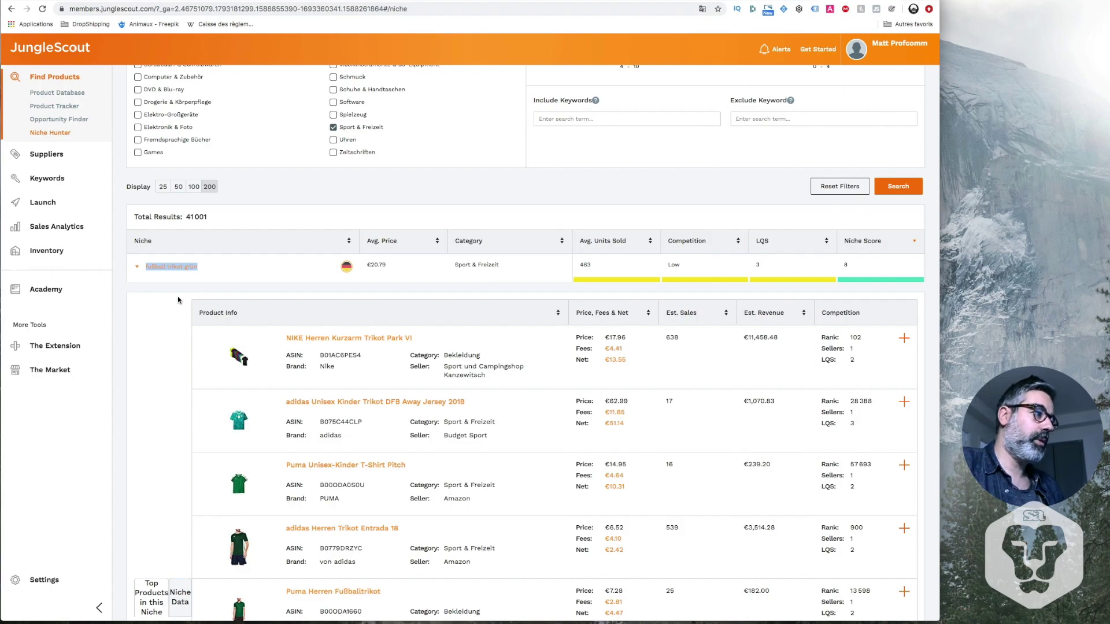
pyautogui.click(137, 267)
# Search the Niche Hunter for niches that include the keyword yoga and look over the listed niches.
pyautogui.click(617, 122)
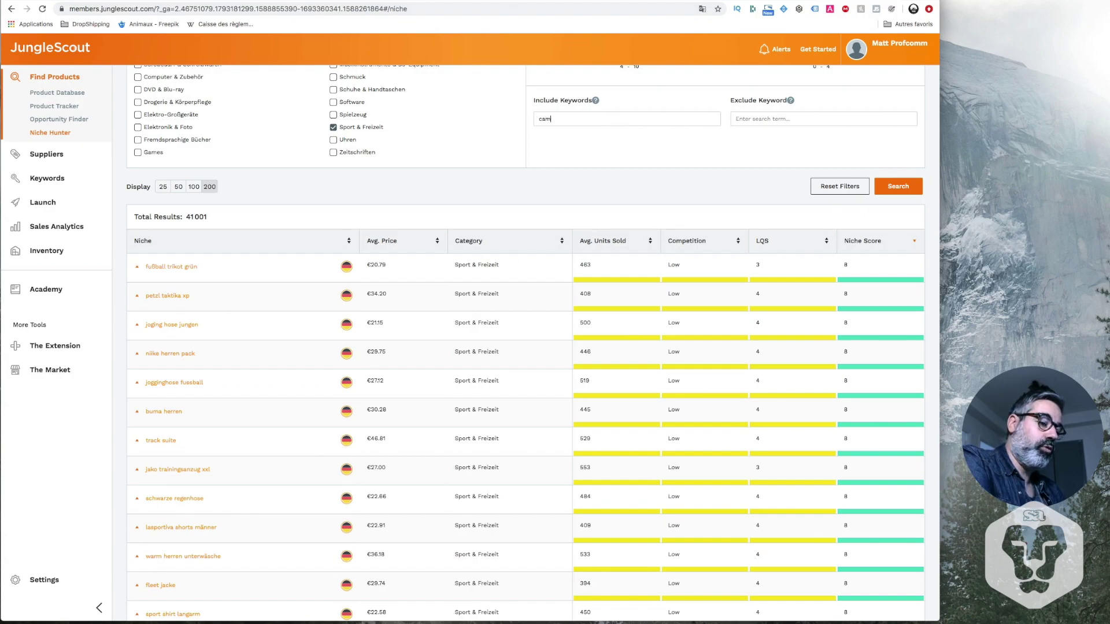
pyautogui.write('yoga')
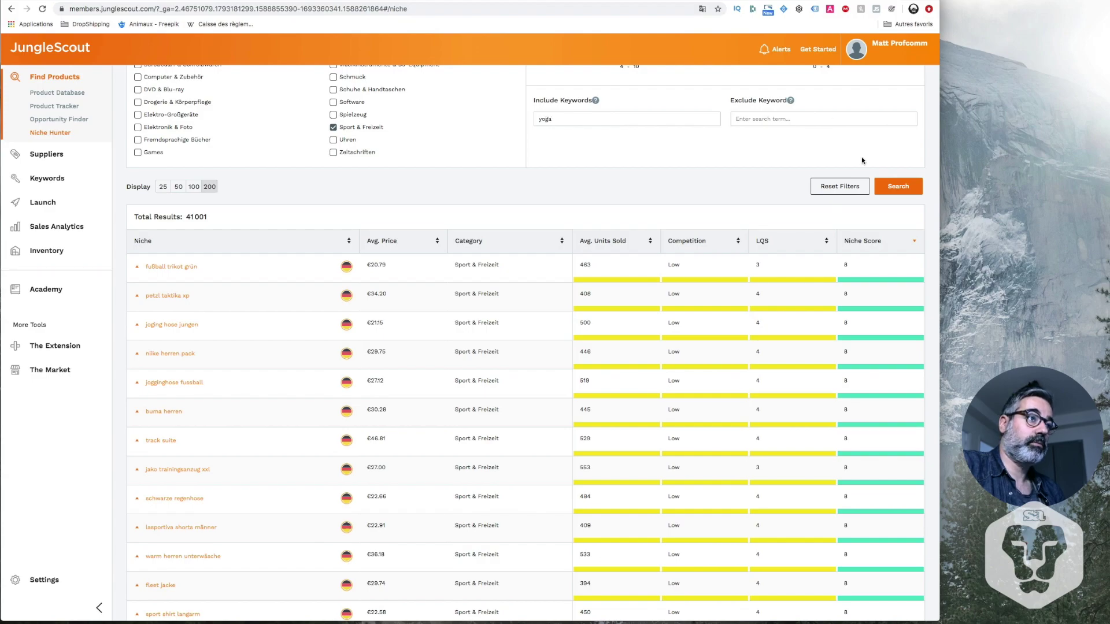
pyautogui.click(884, 188)
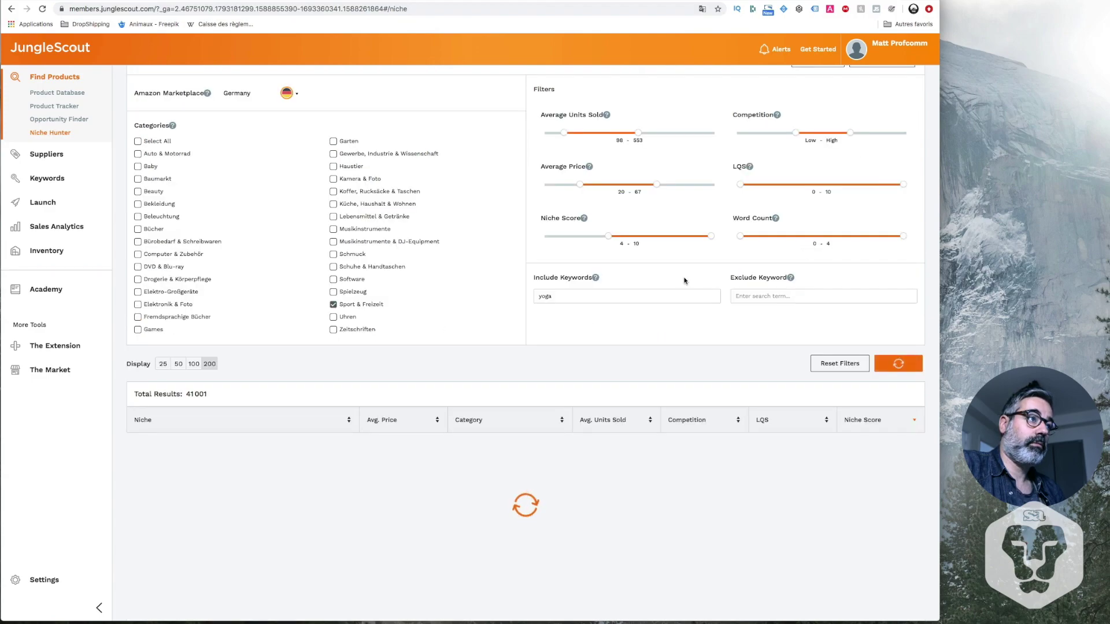
pyautogui.scroll(-6, 706, 417)
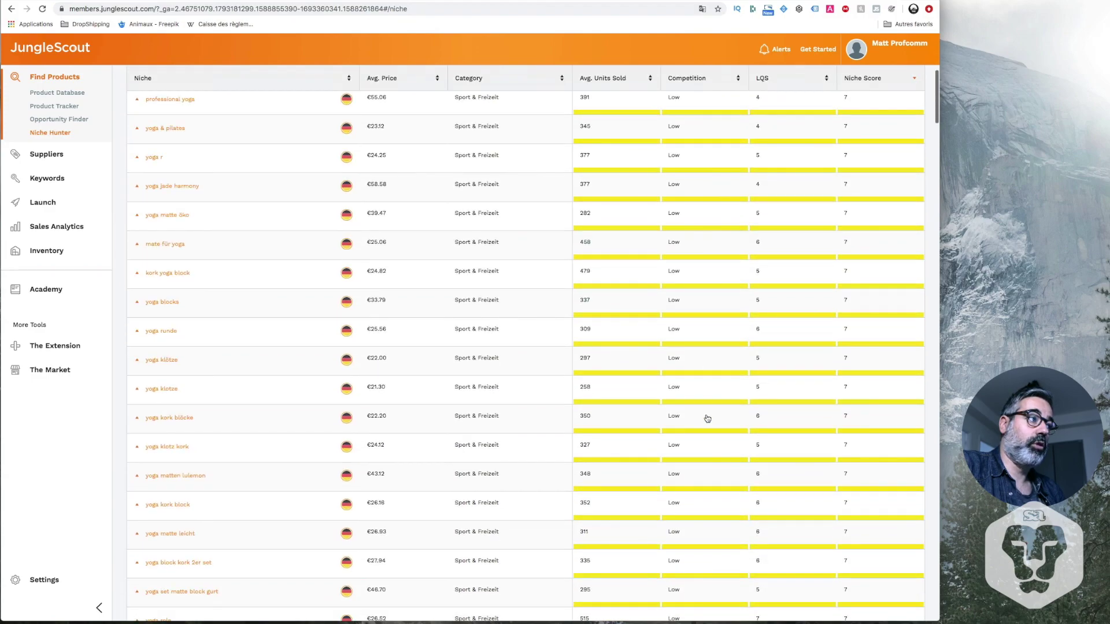
pyautogui.scroll(2, 706, 417)
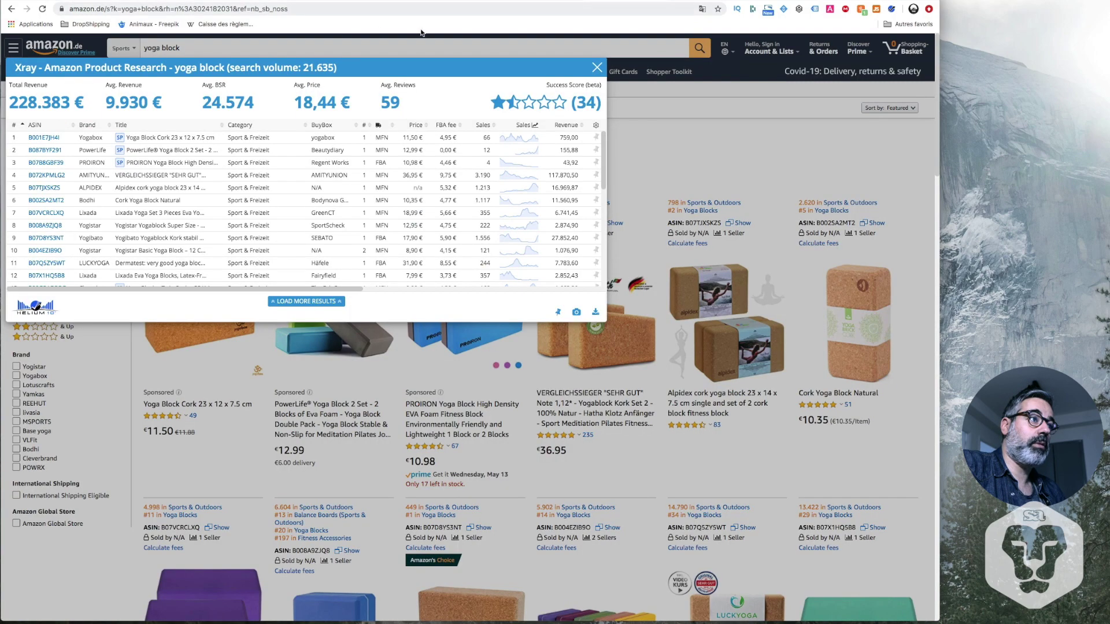
# Run Helium 10 Xray again on the Amazon yoga block results and review product sales and revenue.
pyautogui.click(597, 68)
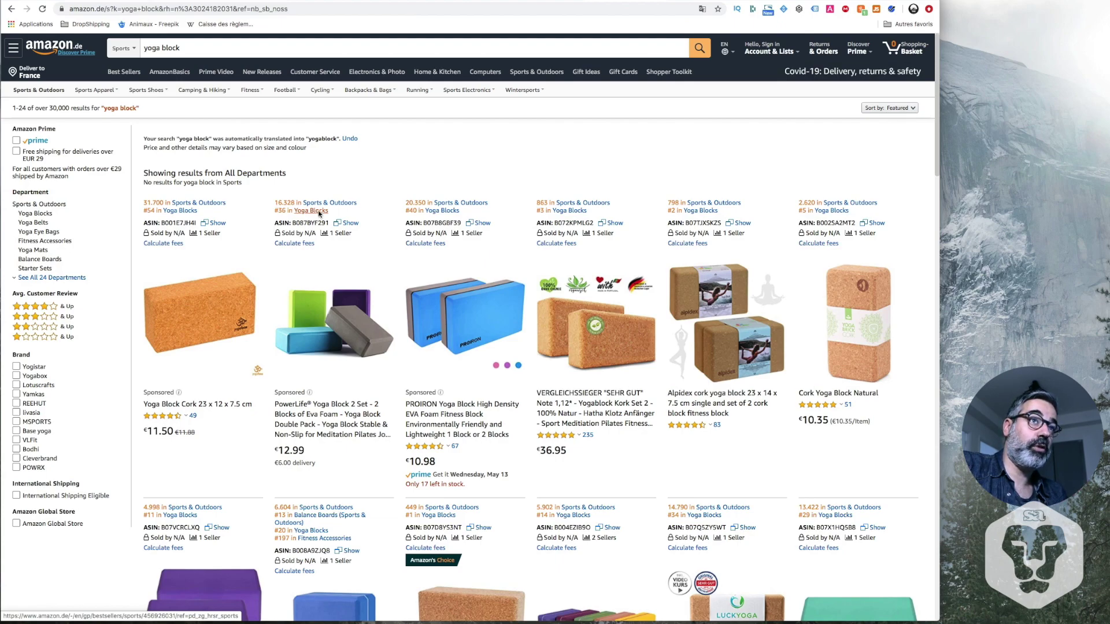
pyautogui.click(891, 9)
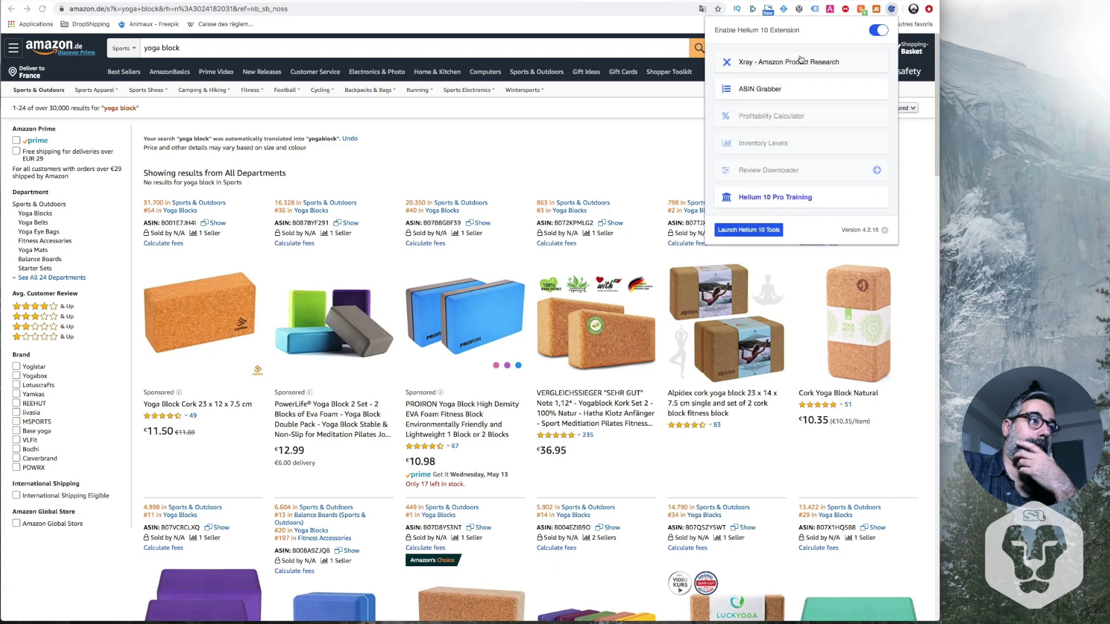
pyautogui.click(797, 61)
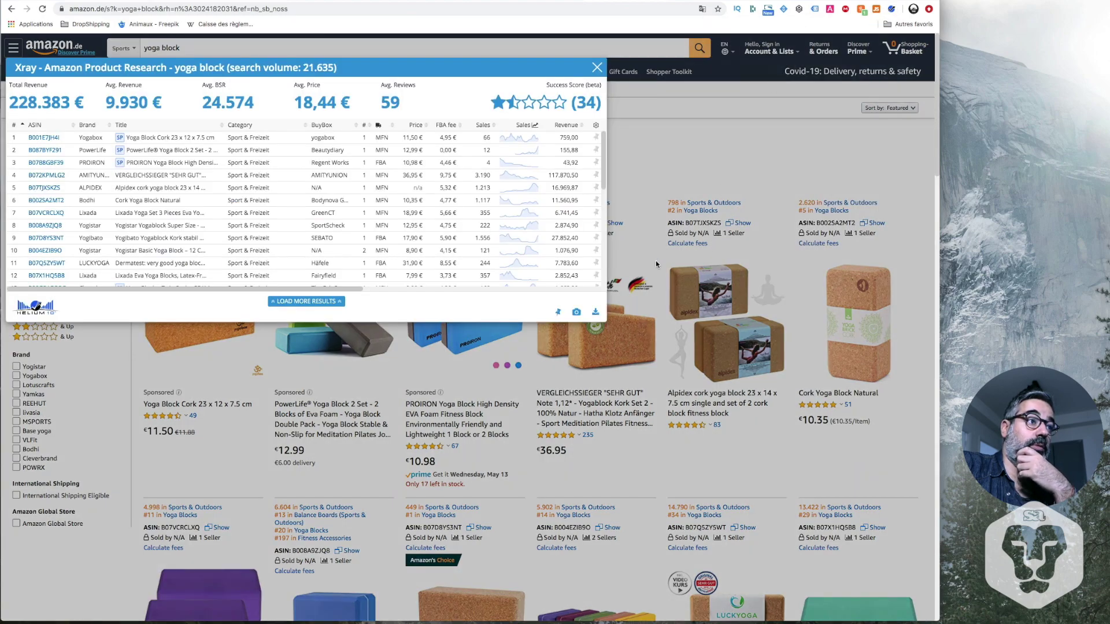
pyautogui.scroll(-1, 591, 261)
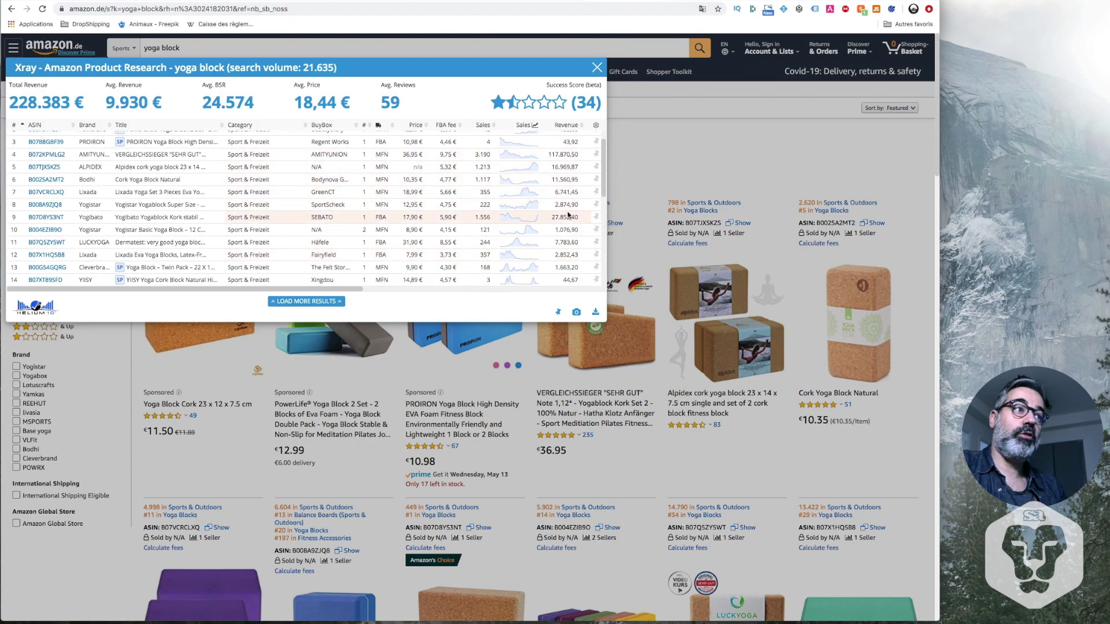
pyautogui.scroll(1, 566, 191)
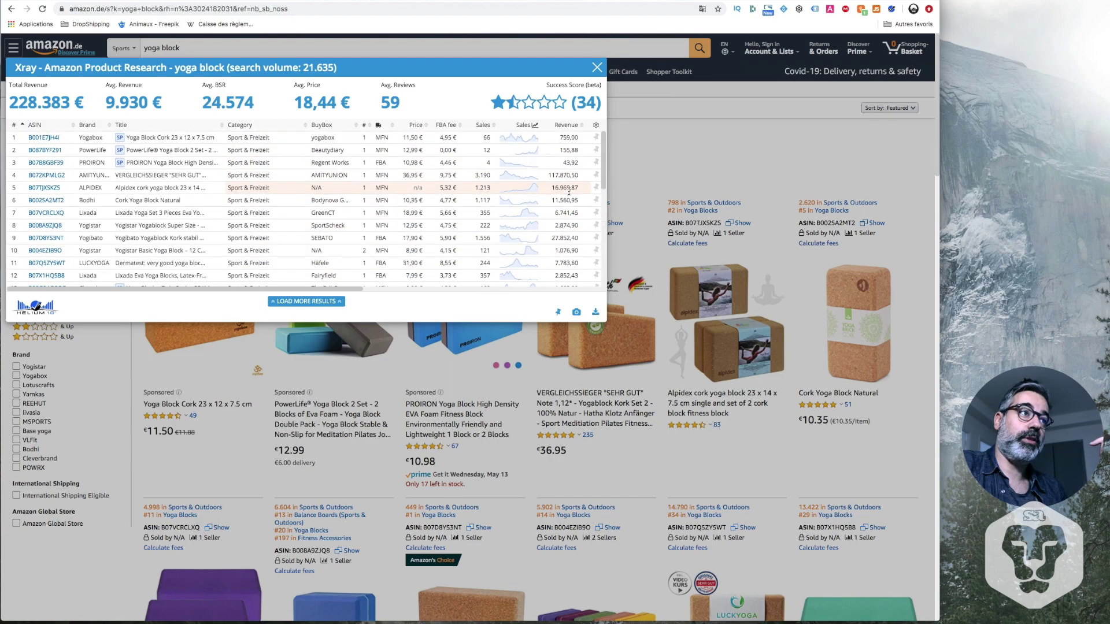
pyautogui.click(597, 67)
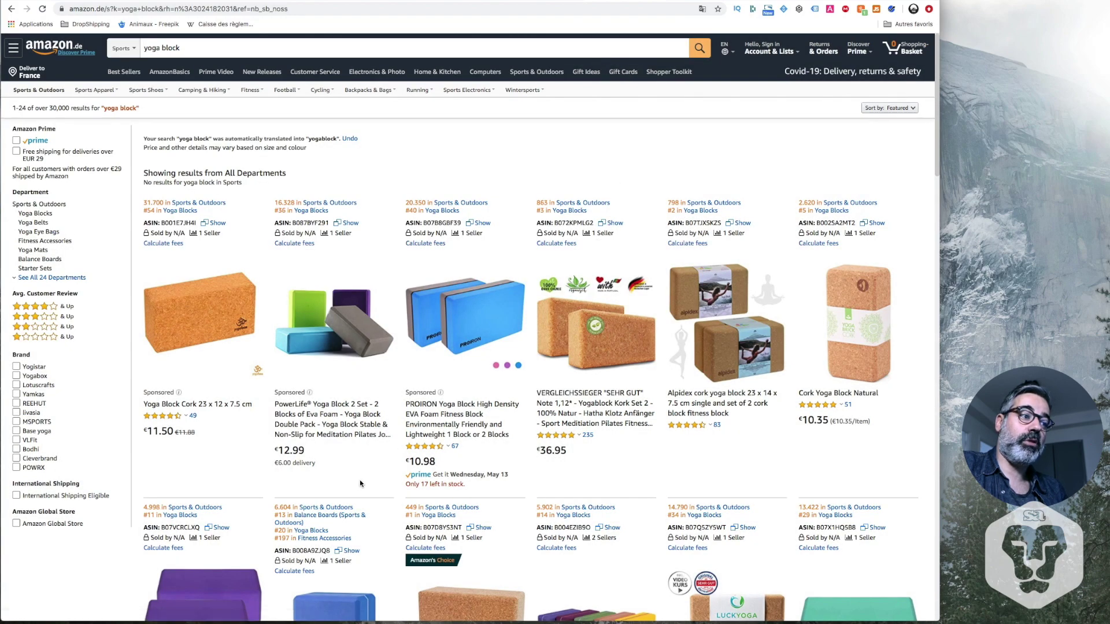
# Look over the yoga block listings on Amazon, checking their ratings, prices and best-seller ranks.
pyautogui.scroll(-4, 354, 485)
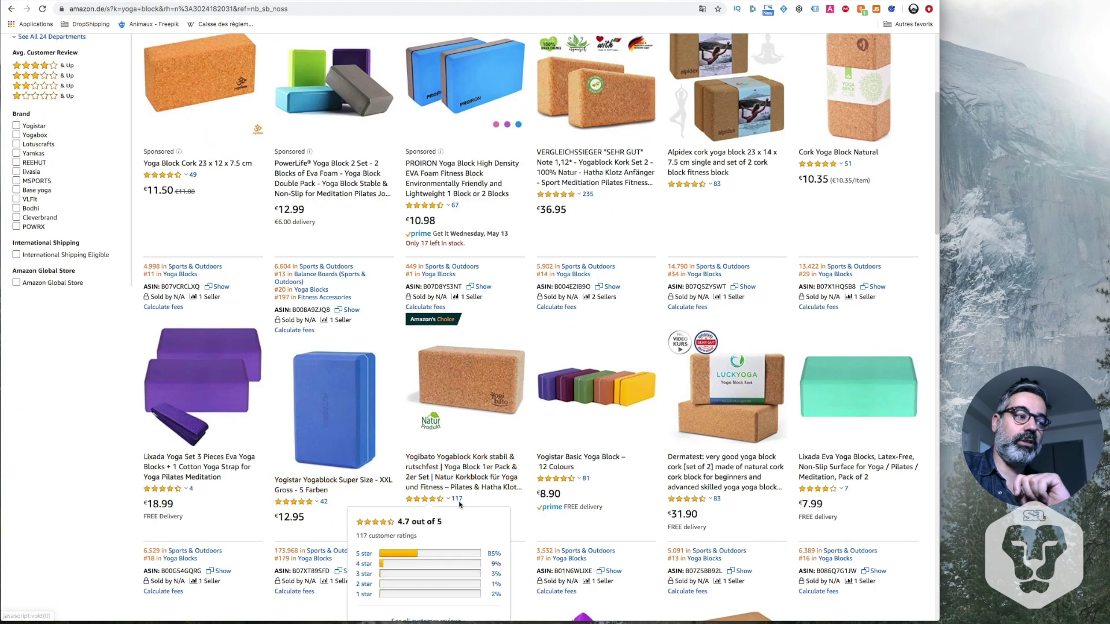
pyautogui.scroll(-5, 559, 503)
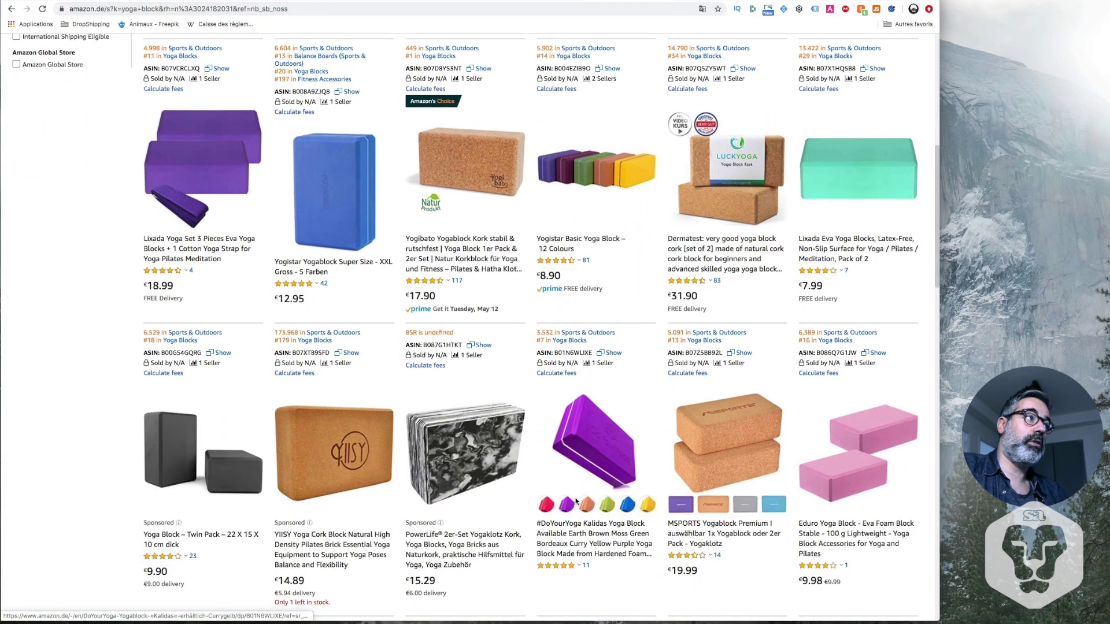
pyautogui.scroll(10, 576, 501)
# Switch to Jungle Scout's Opportunity Finder and search the Sport & Freizeit category with yoga block as the included keyword.
pyautogui.tripleClick(191, 45)
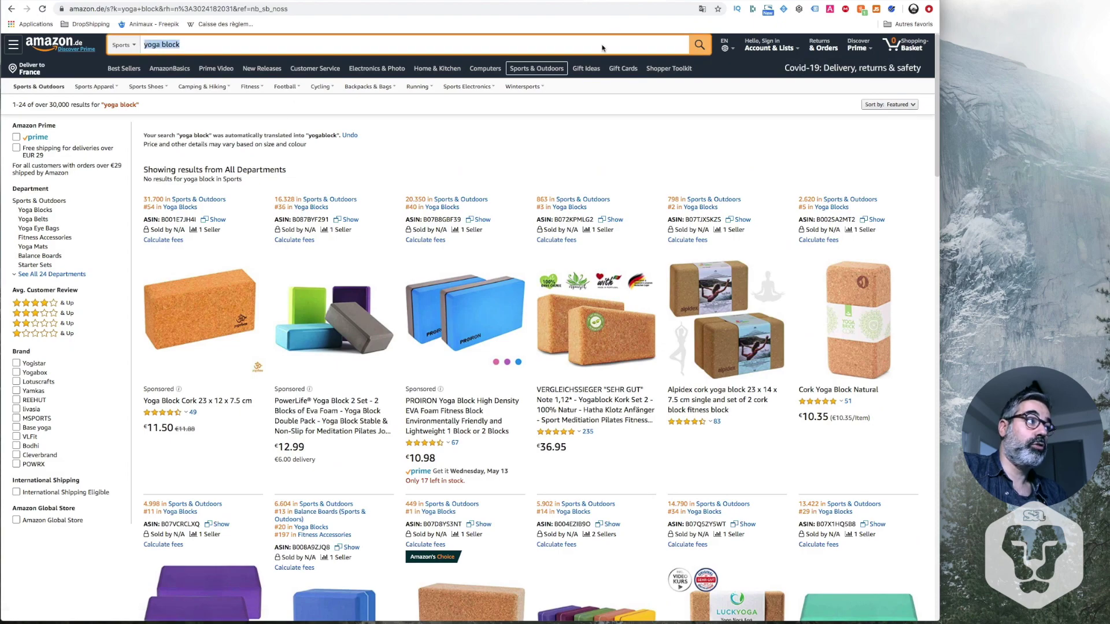
pyautogui.hotkey('ctrl', 'Tab')
pyautogui.scroll(2, 58, 161)
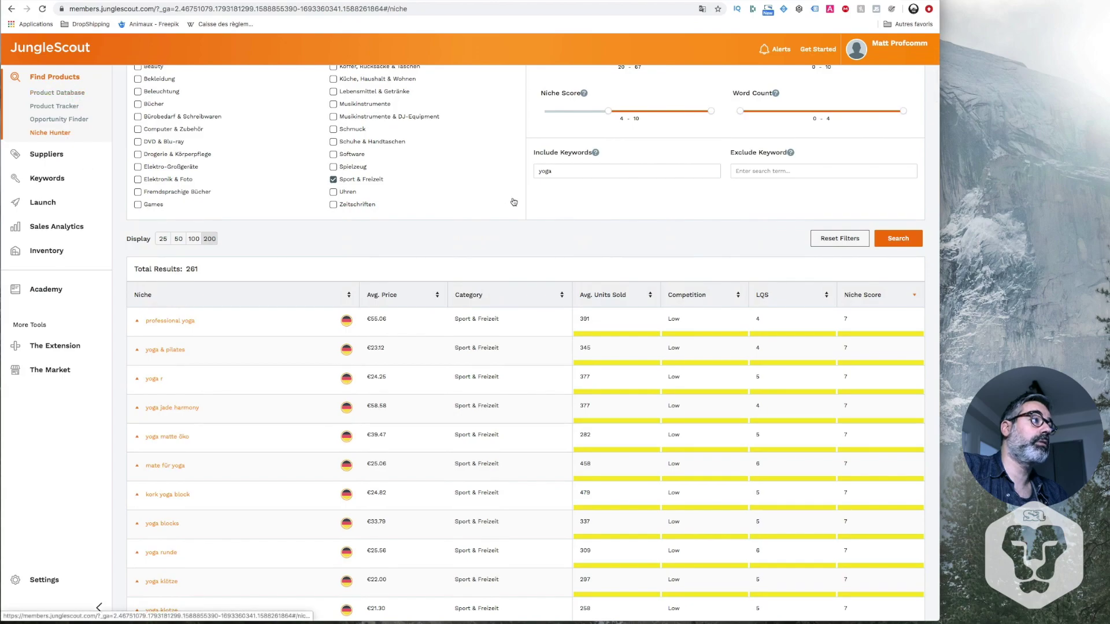
pyautogui.click(60, 119)
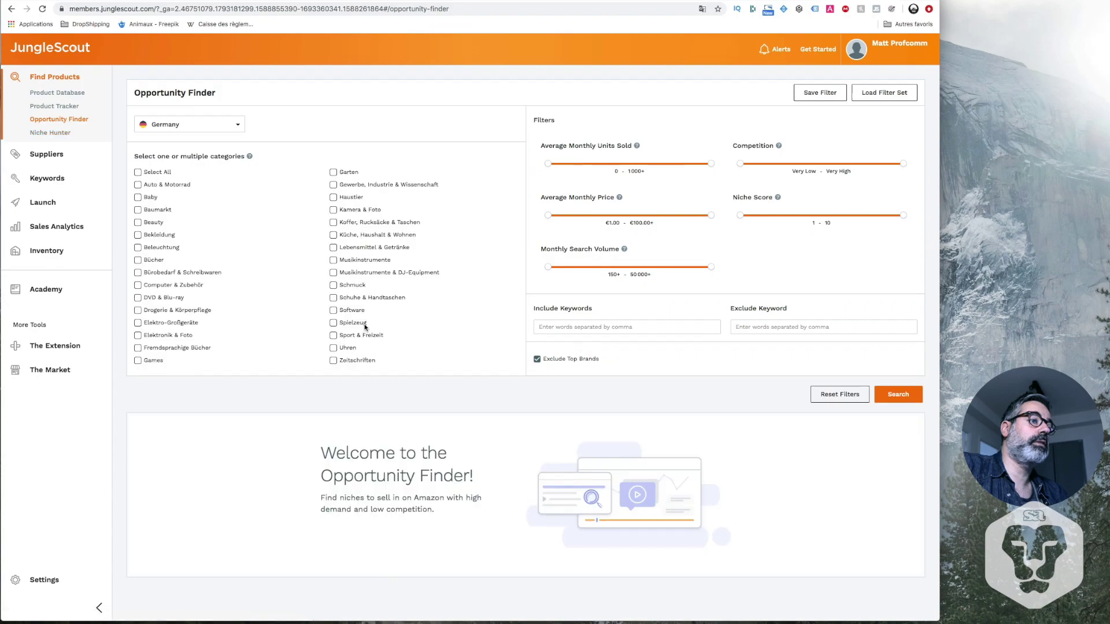
pyautogui.click(333, 336)
pyautogui.click(551, 327)
pyautogui.write('yoga block')
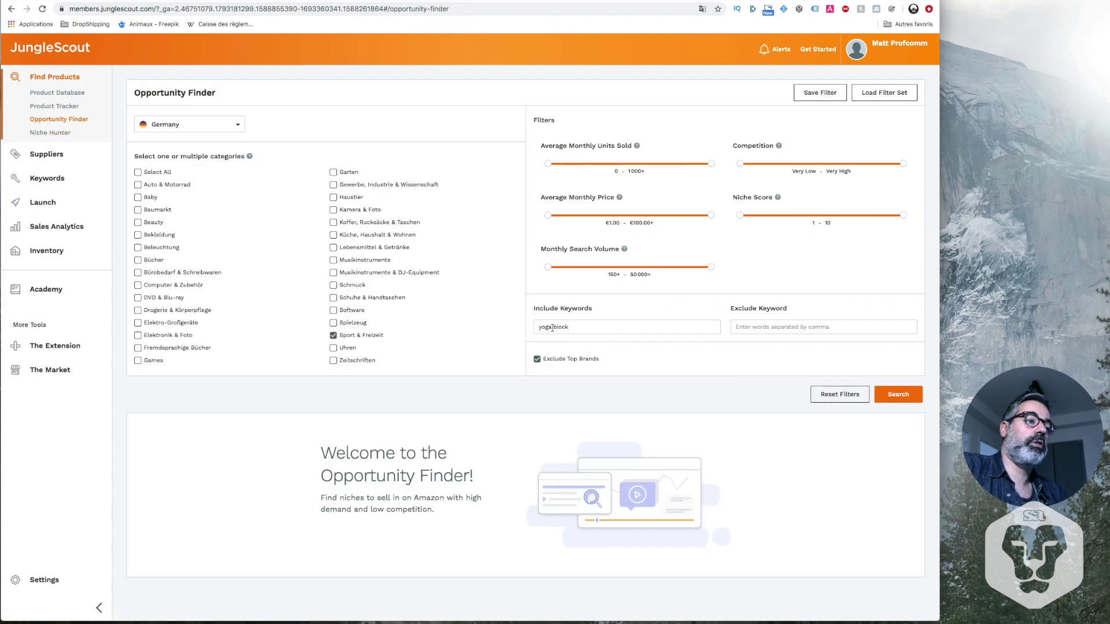
pyautogui.click(898, 394)
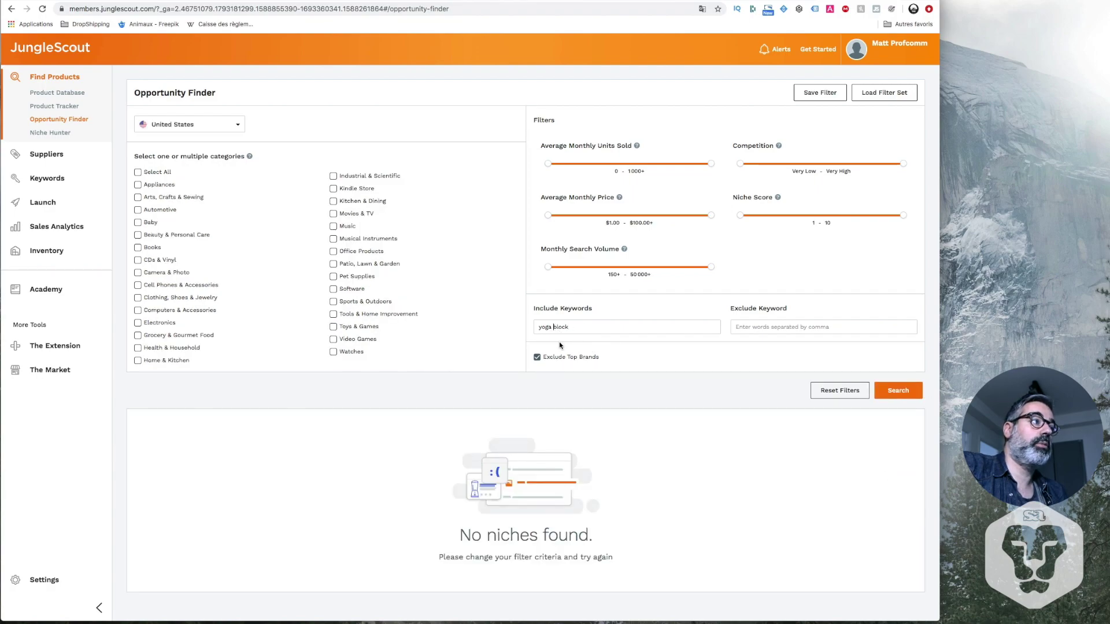
# Change the Opportunity Finder keyword to yogablock, set the marketplace to Germany, and look over the matching niches.
pyautogui.press('BackSpace')
pyautogui.click(236, 124)
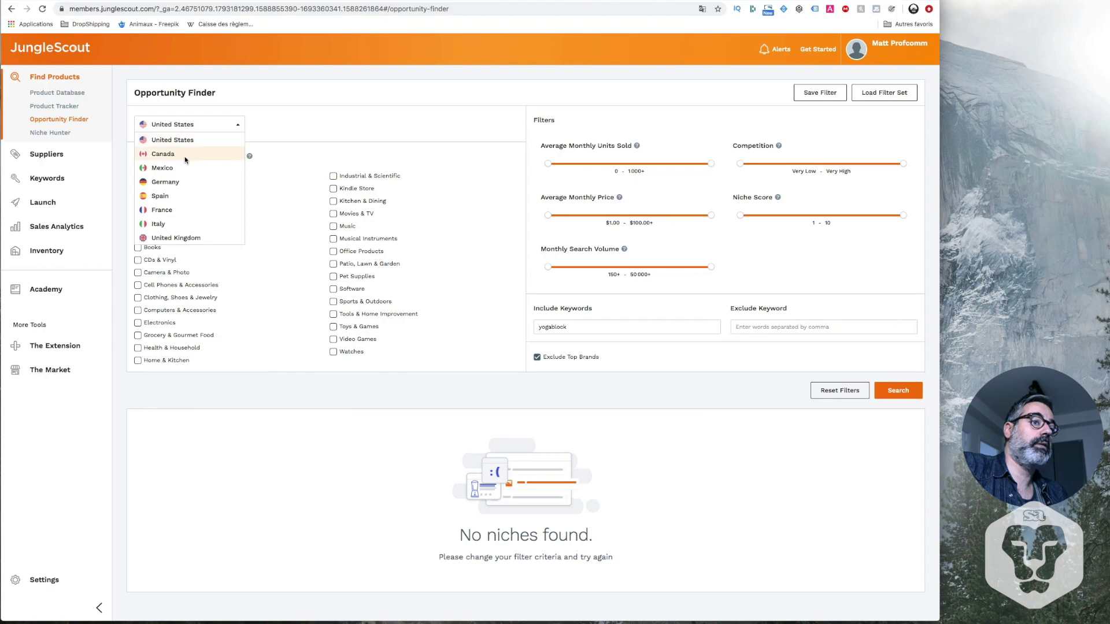
pyautogui.click(171, 182)
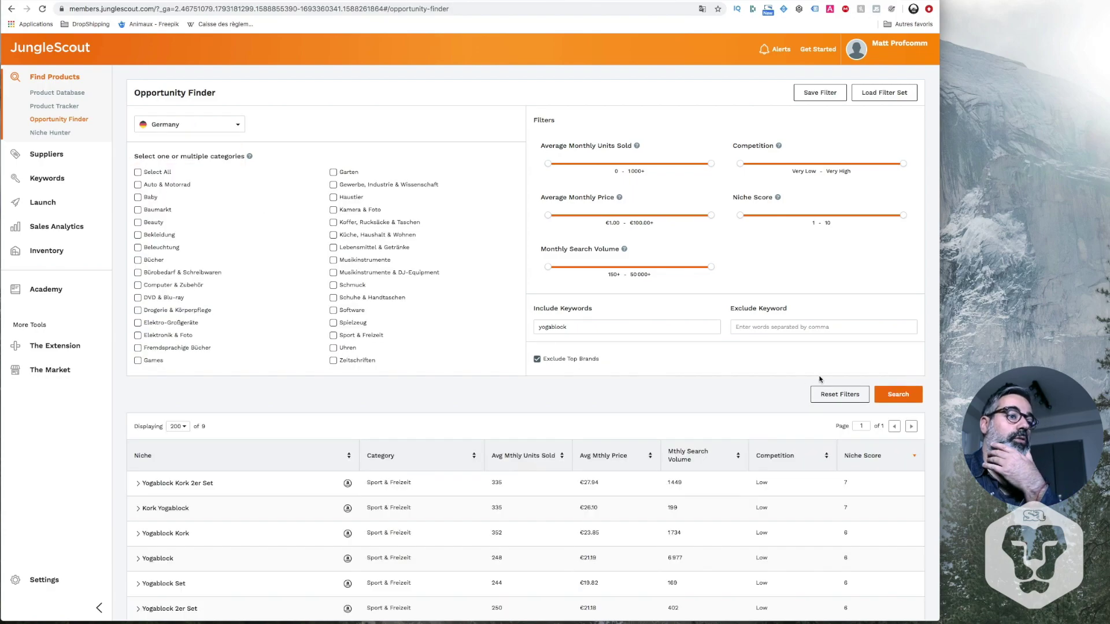
pyautogui.scroll(-2, 794, 388)
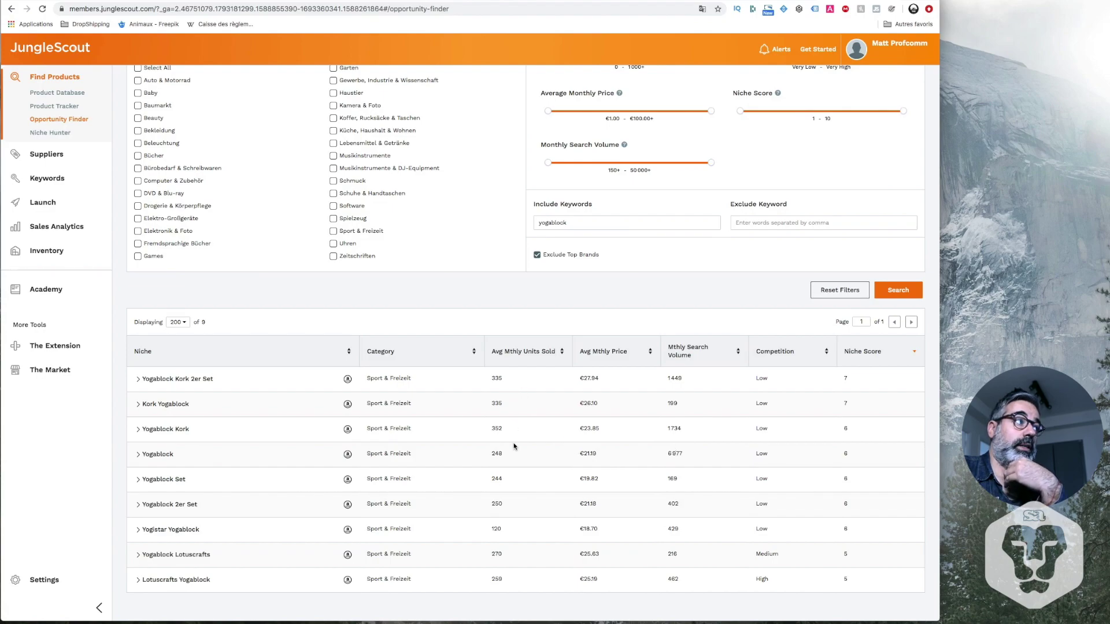
pyautogui.scroll(3, 307, 327)
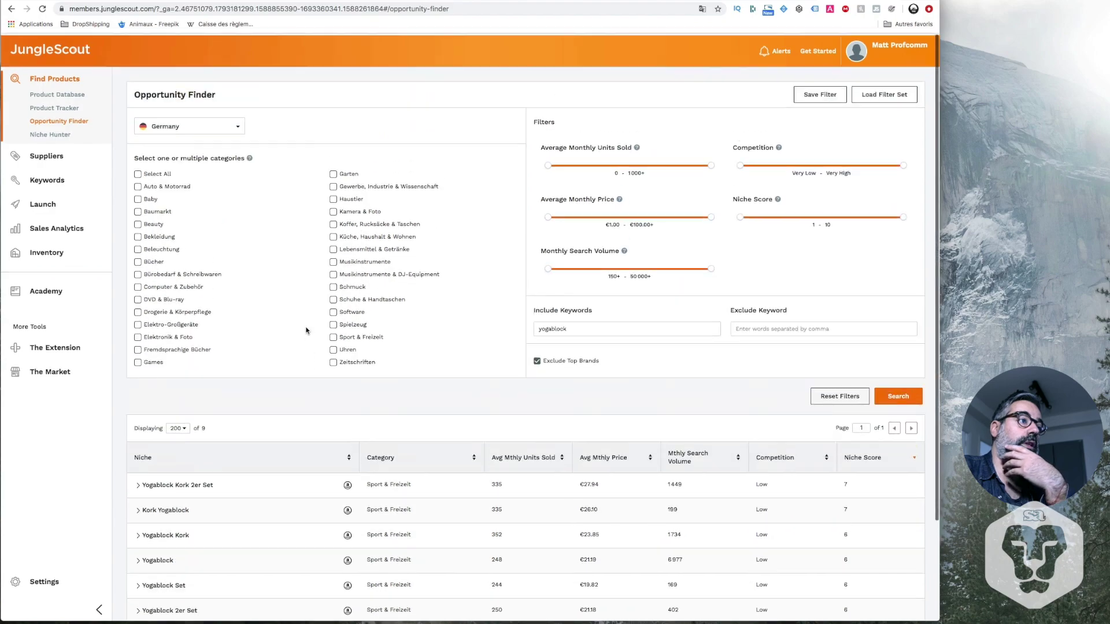
# Open the Product Database and replace its included keyword with yogablock.
pyautogui.click(74, 93)
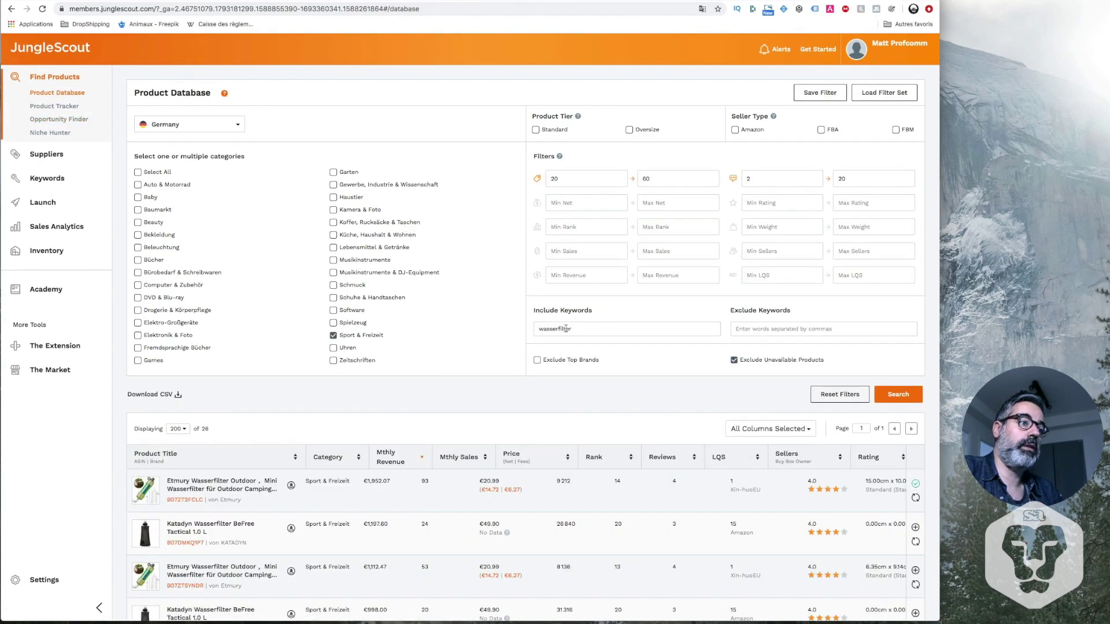
pyautogui.moveTo(578, 329); pyautogui.dragTo(500, 331)
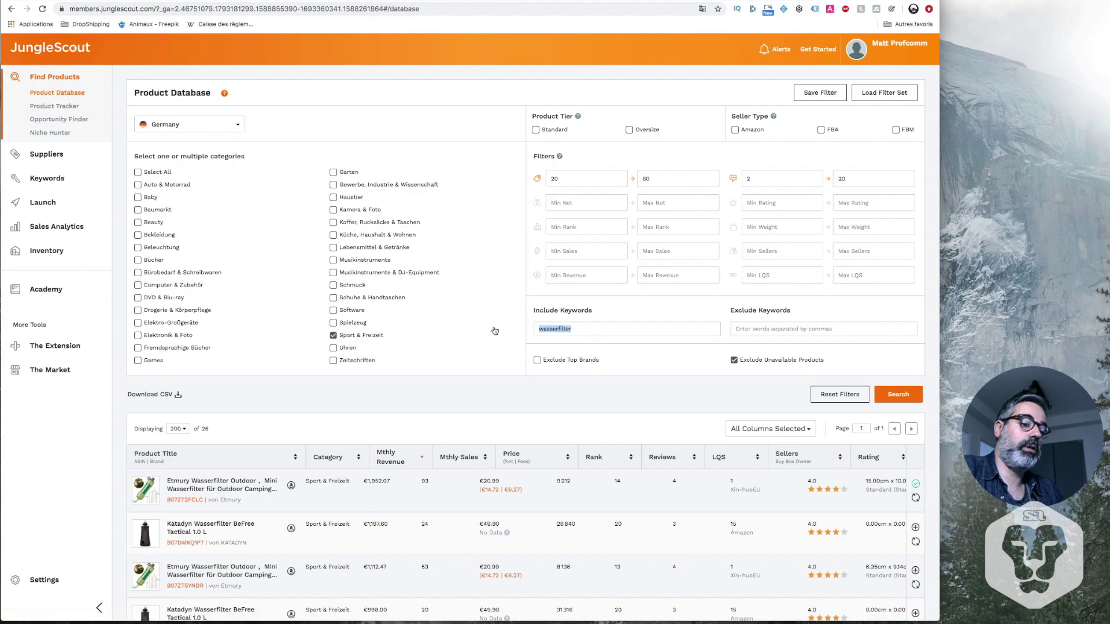
pyautogui.write('yoga block')
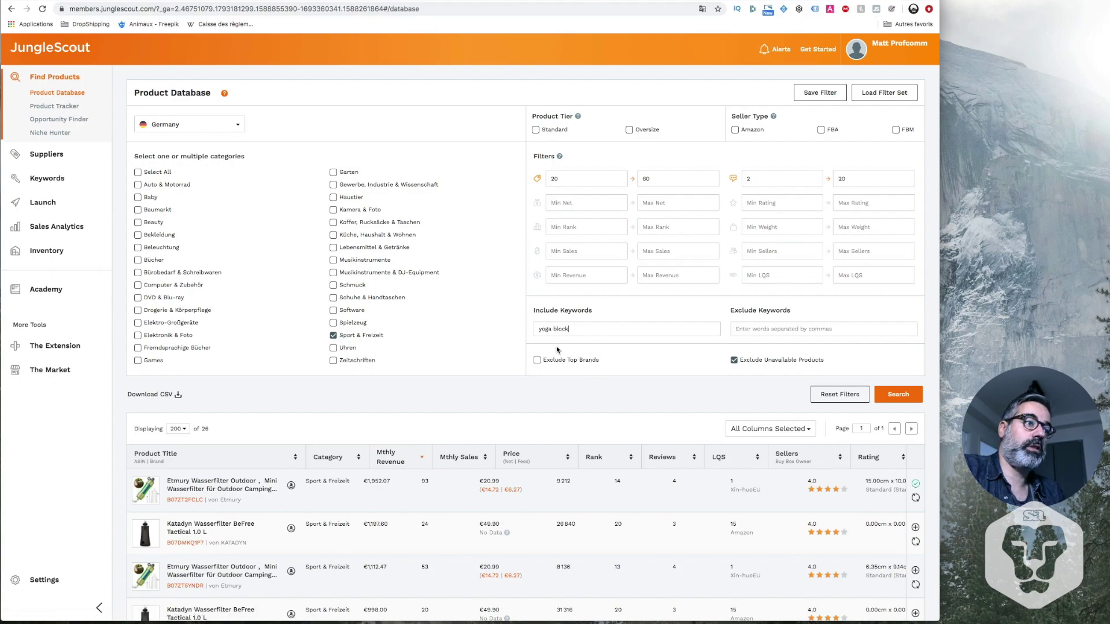
pyautogui.click(554, 329)
pyautogui.press('BackSpace')
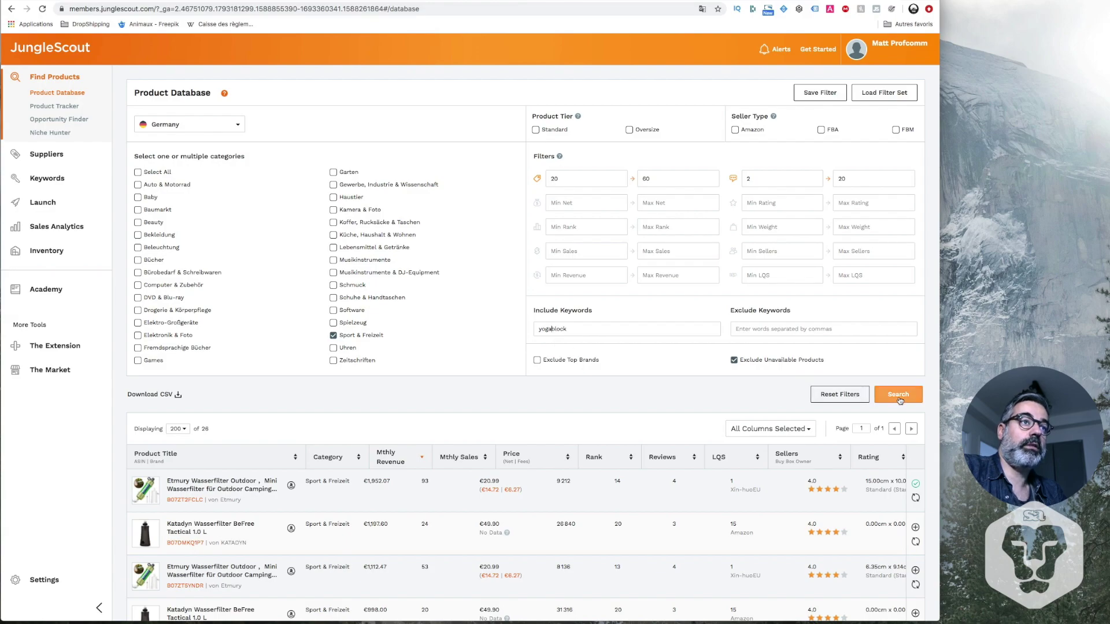
# Limit the Product Database to the FBA and Amazon seller types and run the search.
pyautogui.click(821, 130)
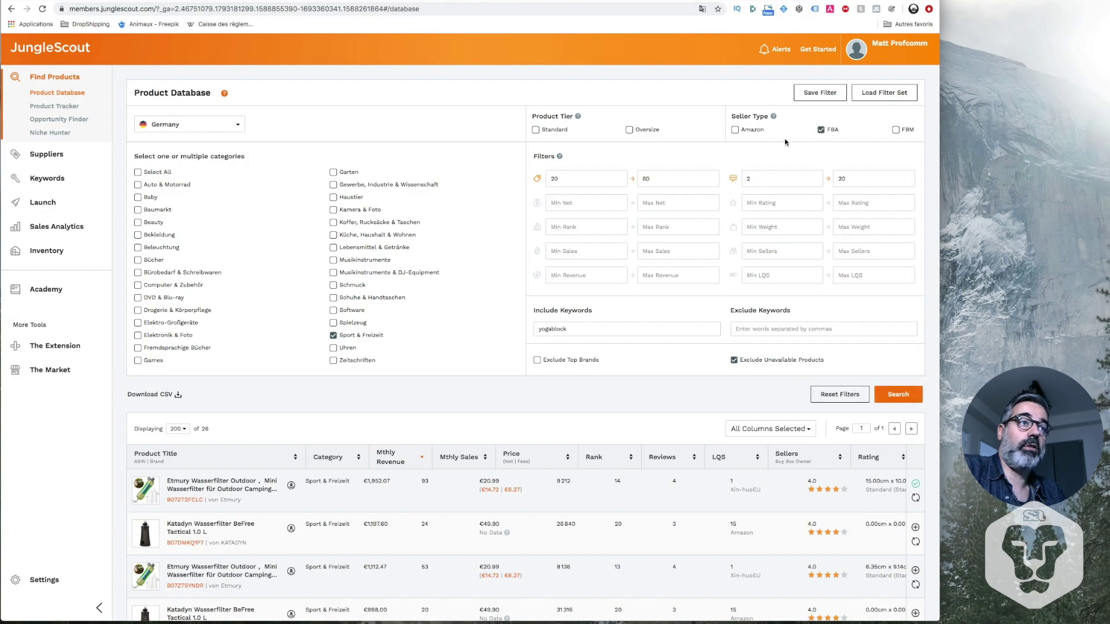
pyautogui.click(735, 130)
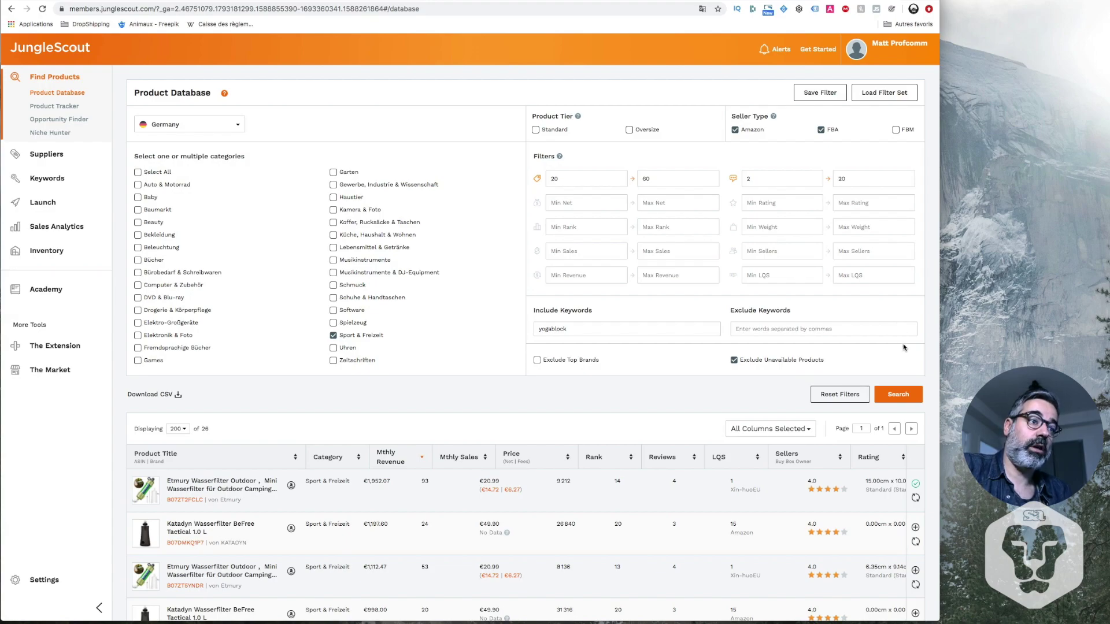
pyautogui.click(906, 395)
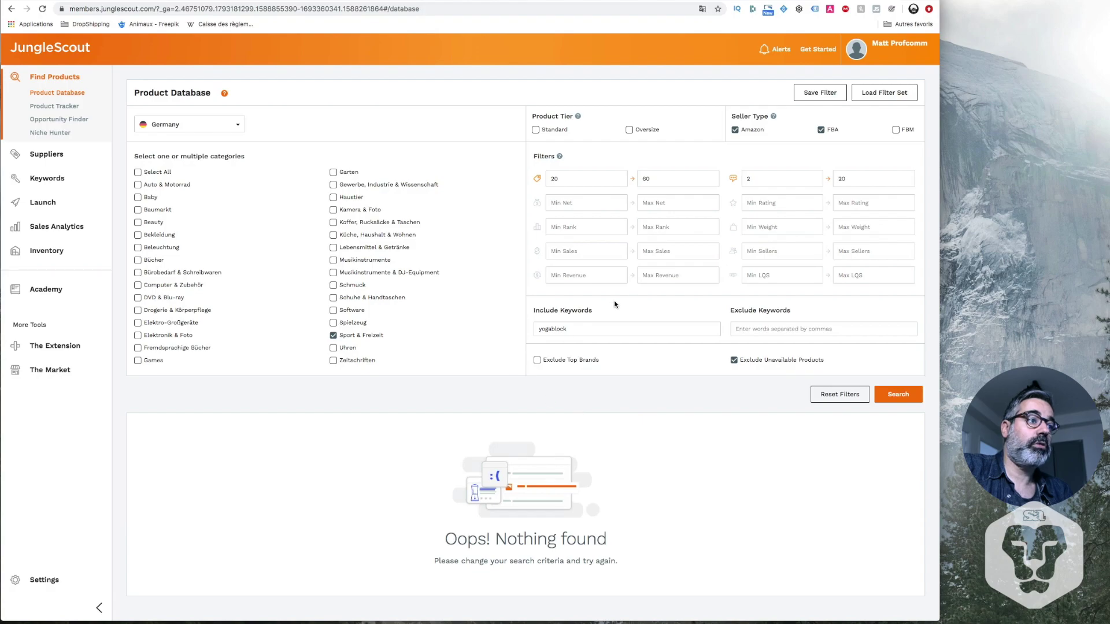
# Change the included keyword to yoga block, clear the minimum and maximum review limits, and rerun the Product Database search.
pyautogui.click(552, 329)
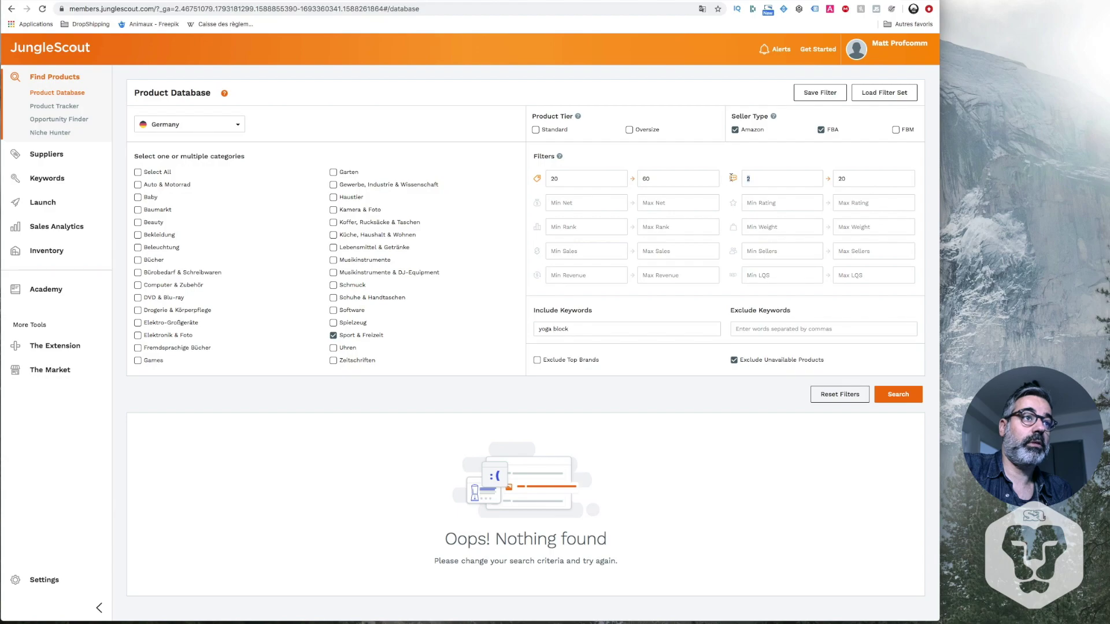
pyautogui.press('BackSpace')
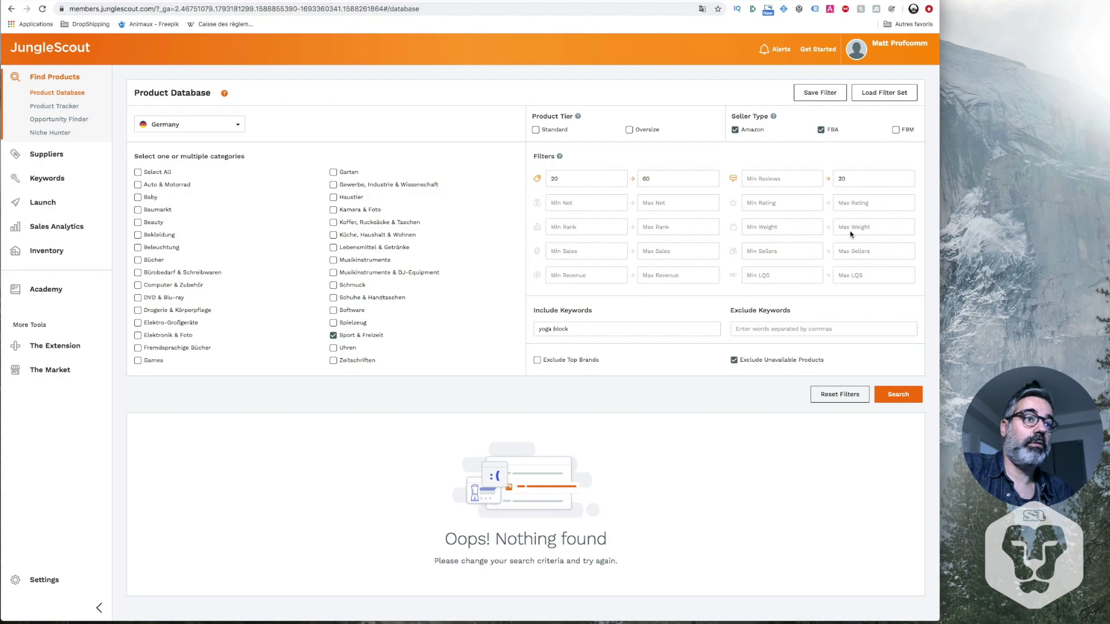
pyautogui.click(834, 178)
pyautogui.press('Delete')
pyautogui.press('Delete')
pyautogui.click(893, 392)
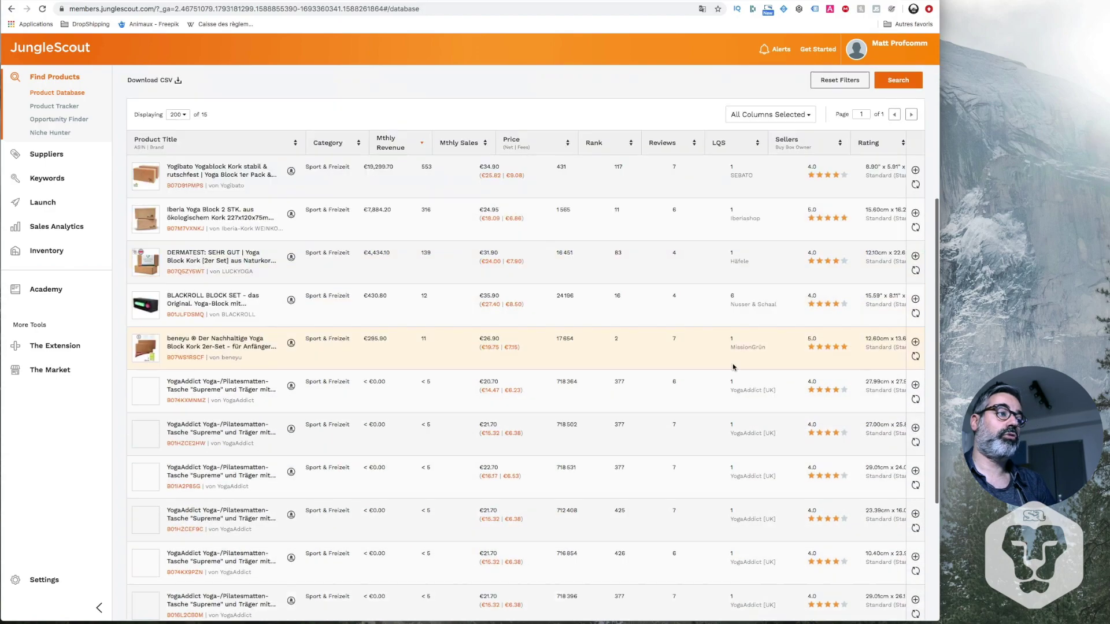
# Look over the yoga block products in the Product Database, including monthly revenue, sales, price, reviews and sellers.
pyautogui.scroll(1, 734, 365)
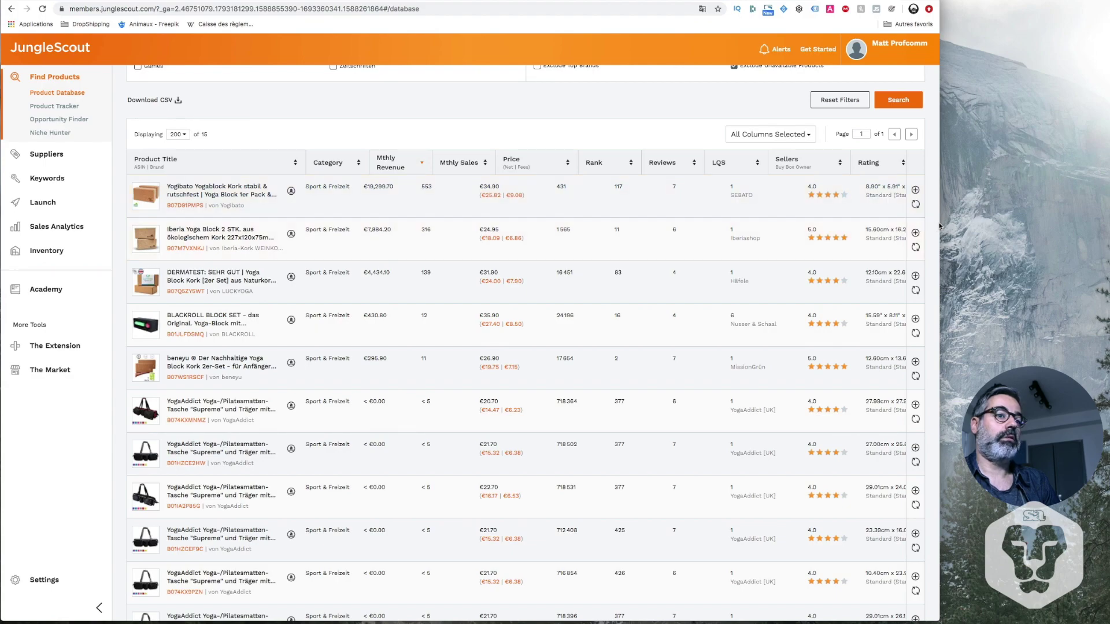
pyautogui.moveTo(950, 225); pyautogui.dragTo(920, 227)
pyautogui.scroll(-4, 752, 430)
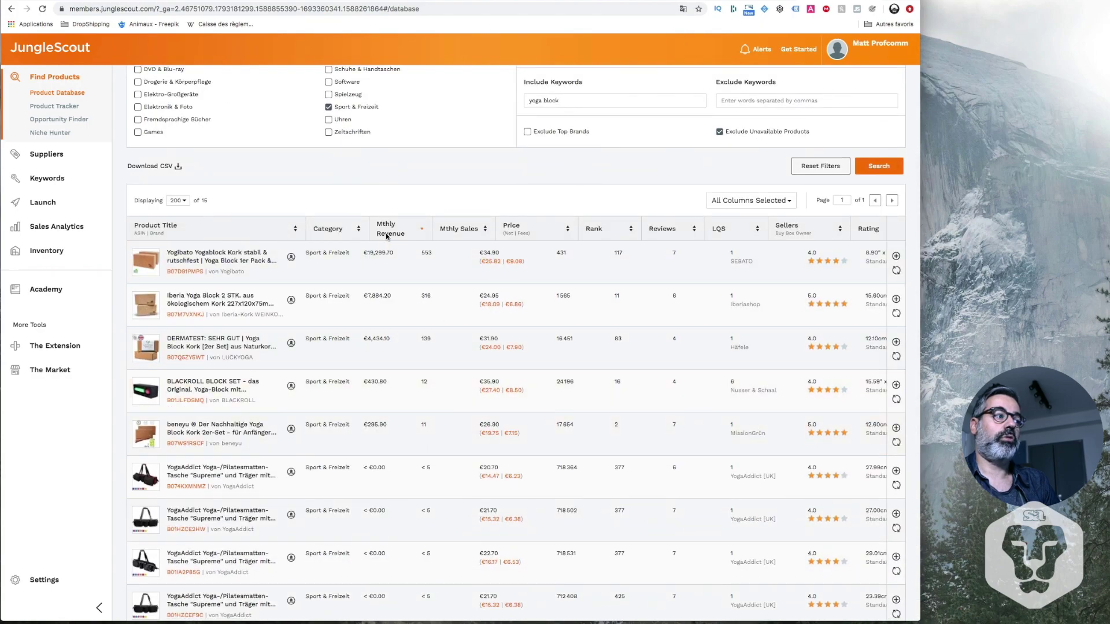
pyautogui.moveTo(152, 267)
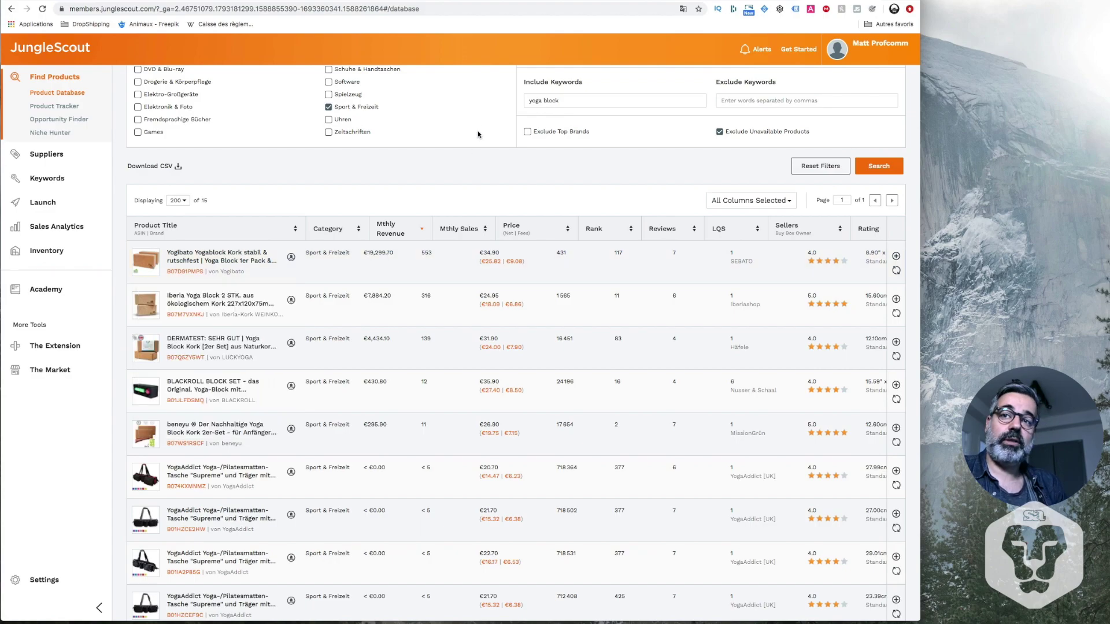
pyautogui.scroll(4, 544, 189)
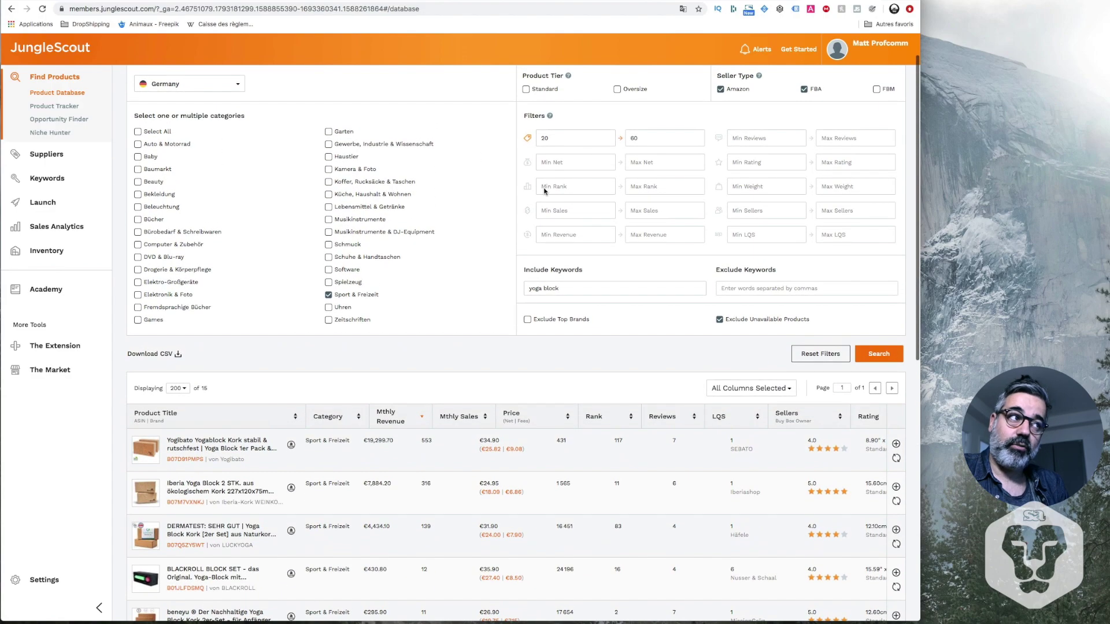